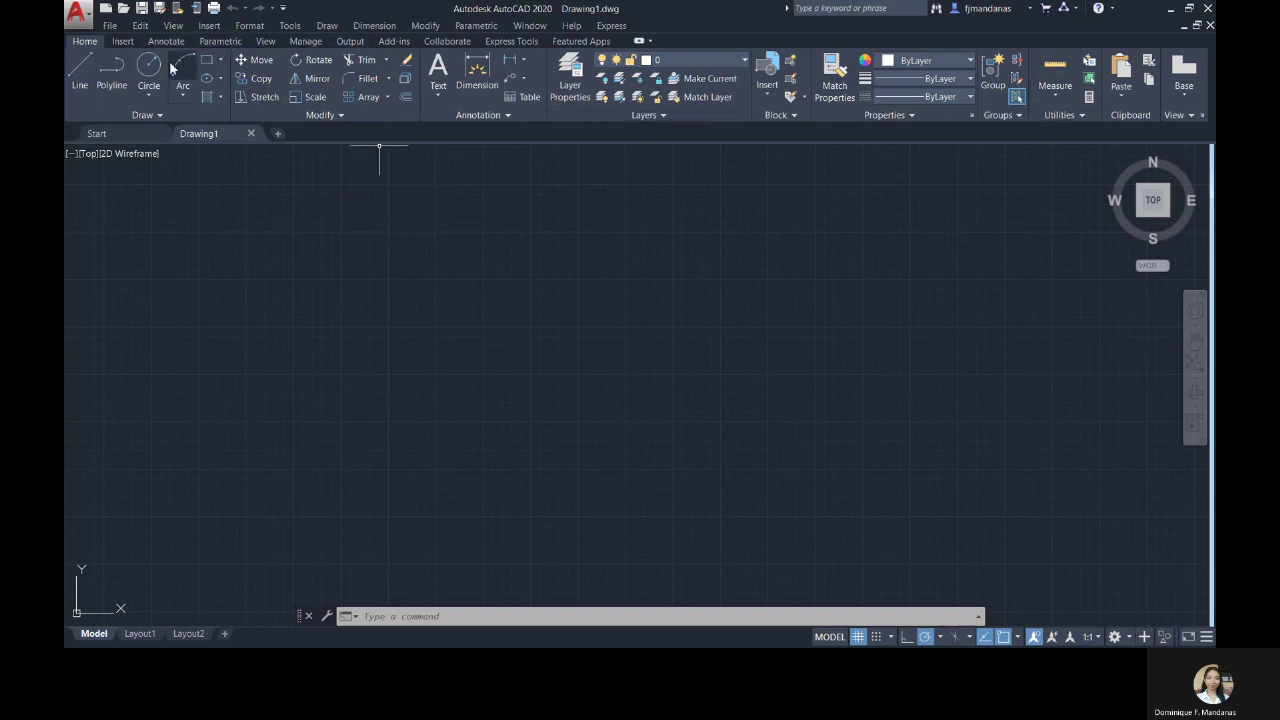
{"action": "left_click", "coordinate": [122, 41]}
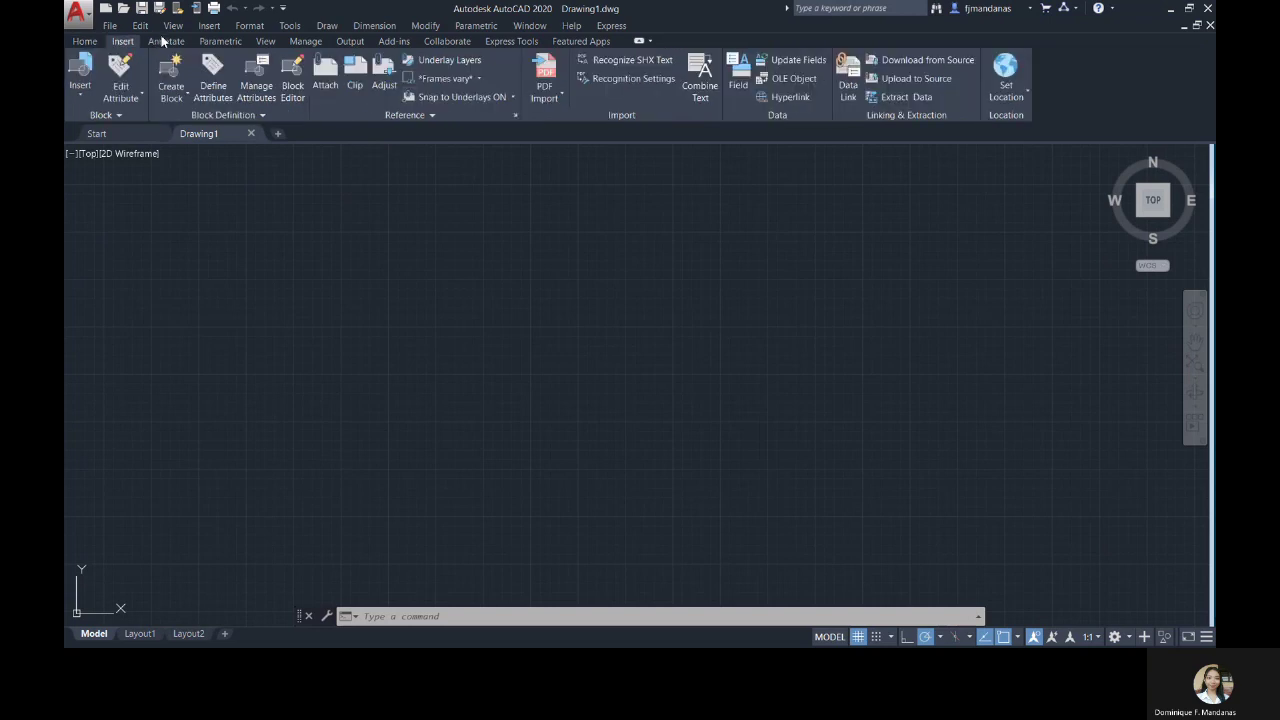
{"action": "left_click", "coordinate": [166, 41]}
{"action": "left_click", "coordinate": [232, 41]}
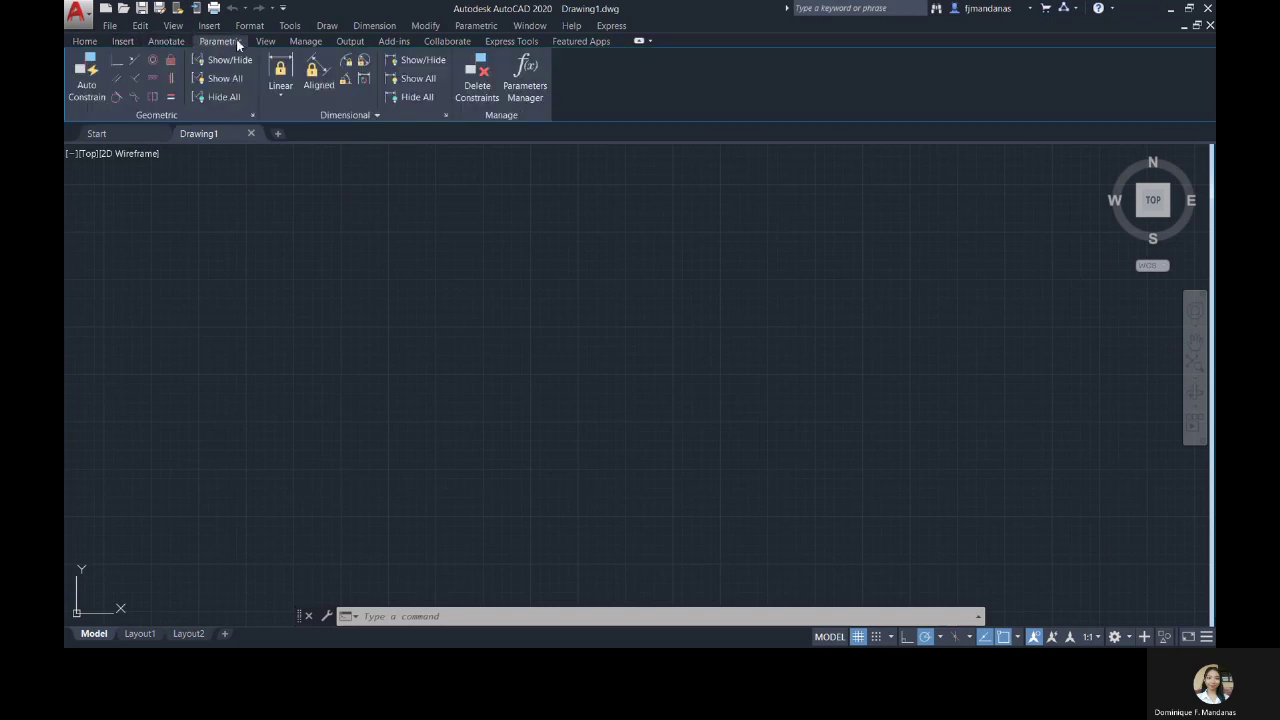
{"action": "left_click", "coordinate": [514, 43]}
{"action": "left_click", "coordinate": [82, 43]}
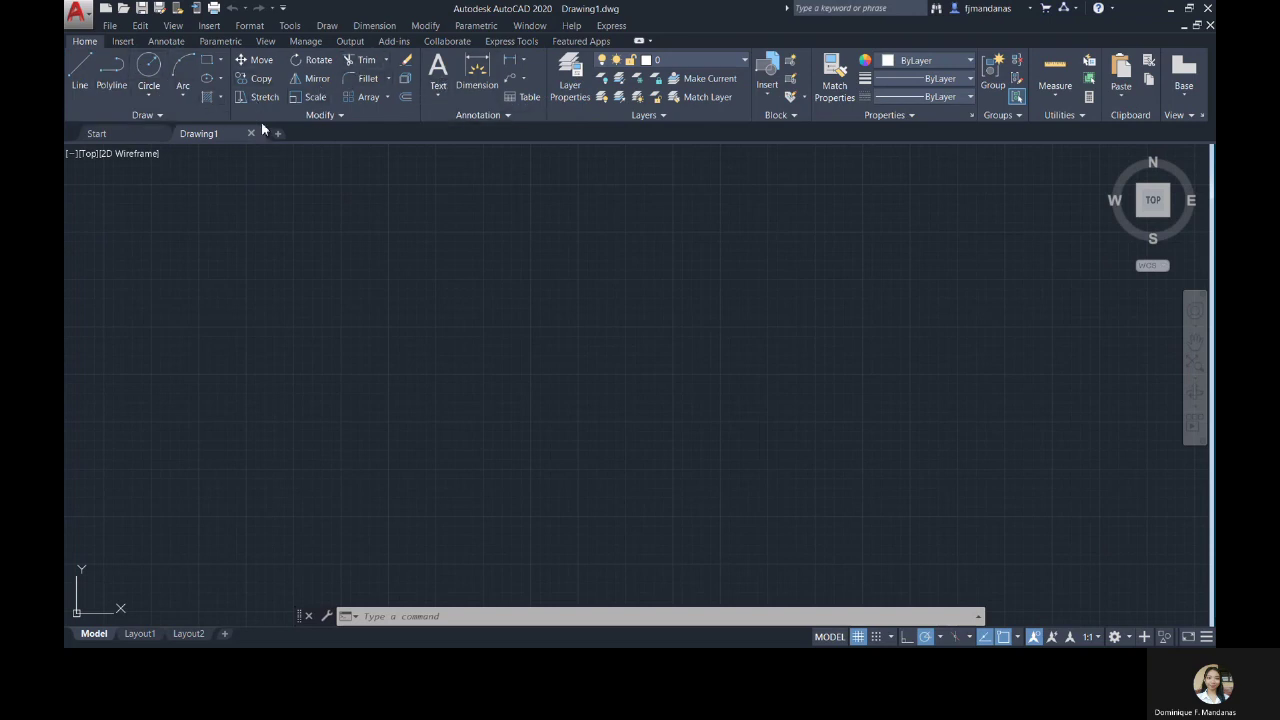
{"action": "left_click", "coordinate": [150, 121]}
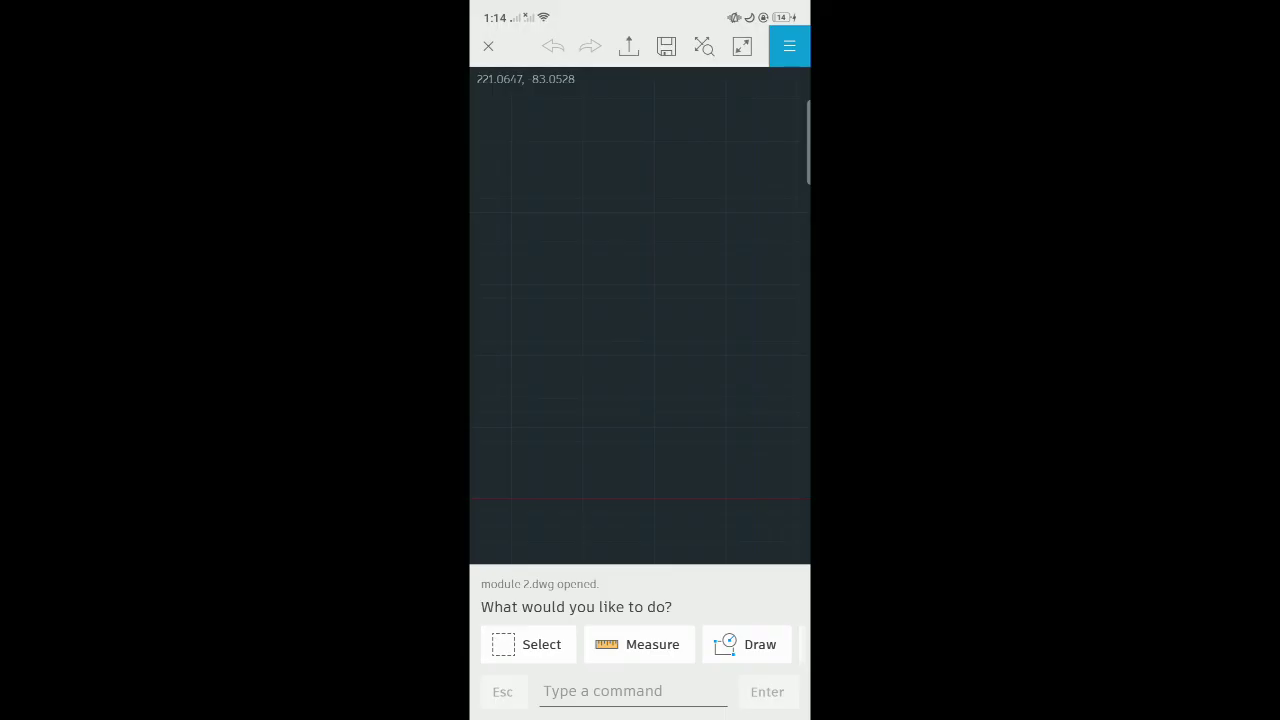
- In the AutoCAD mobile app, look through the available Draw commands from Line and Polyline to Circle
{"action": "left_click_drag", "start_coordinate": [695, 644], "coordinate": [559, 644]}
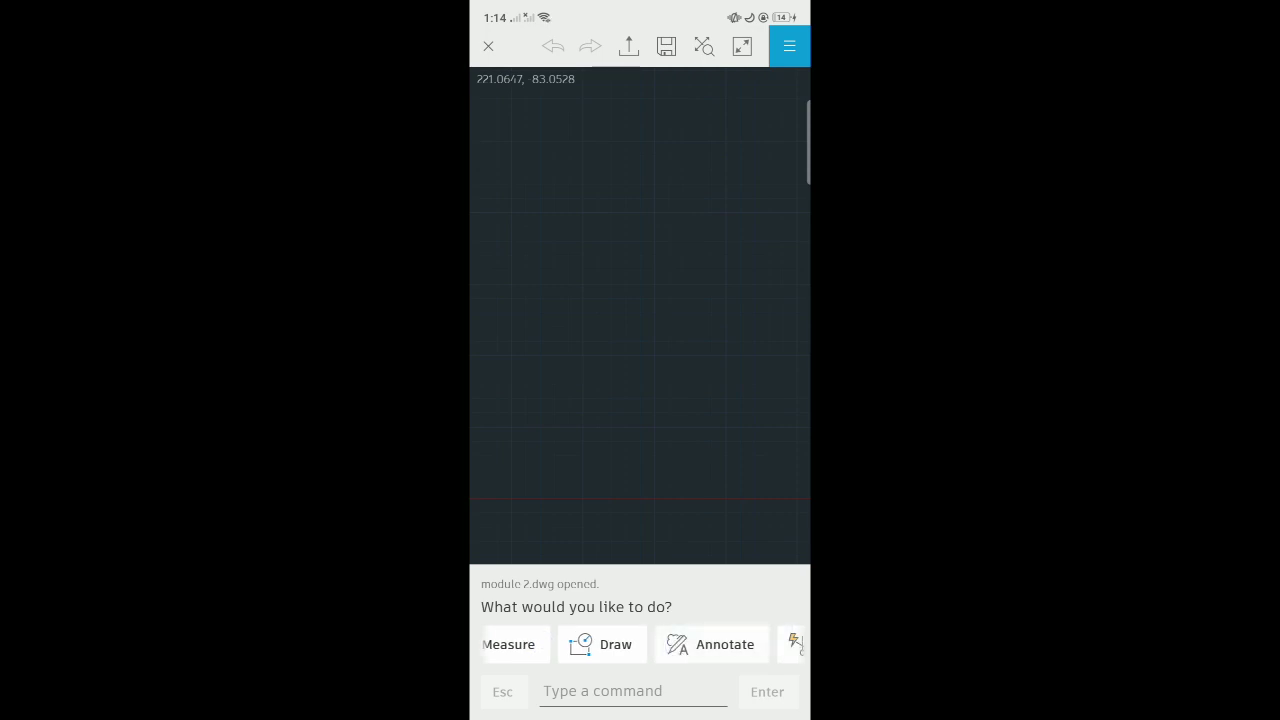
{"action": "left_click", "coordinate": [608, 644]}
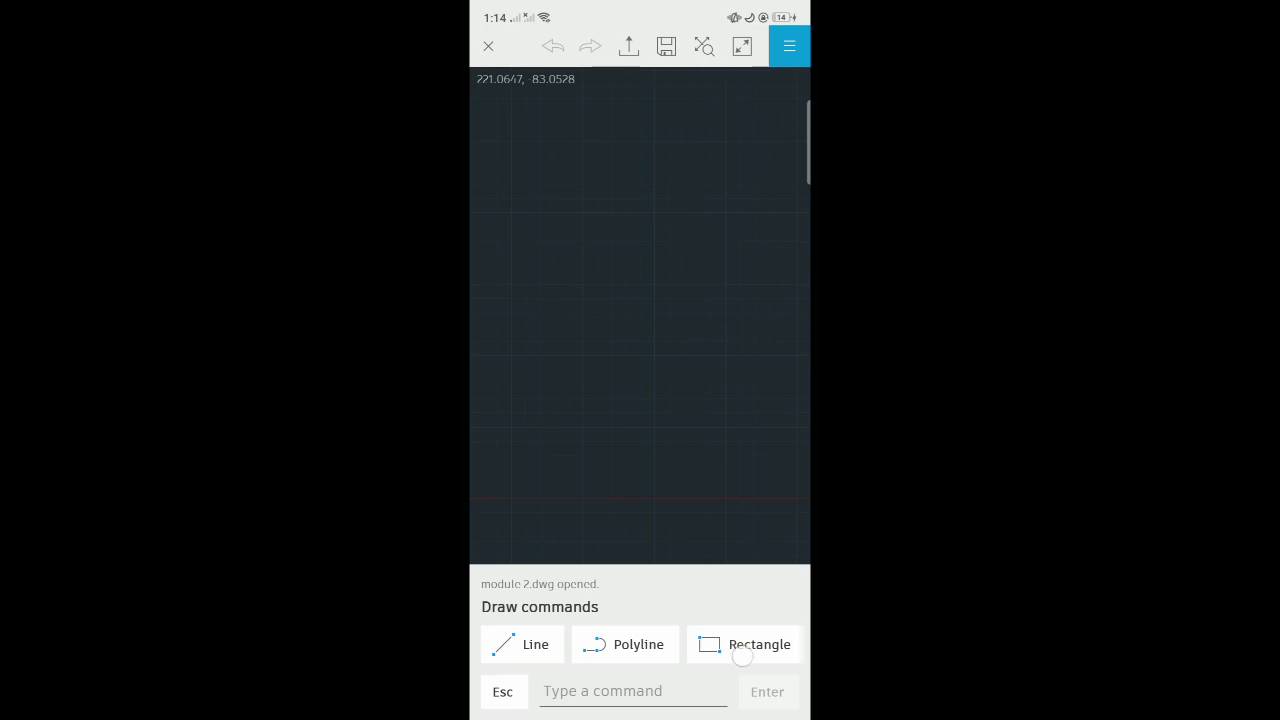
{"action": "left_click_drag", "start_coordinate": [742, 657], "coordinate": [527, 644]}
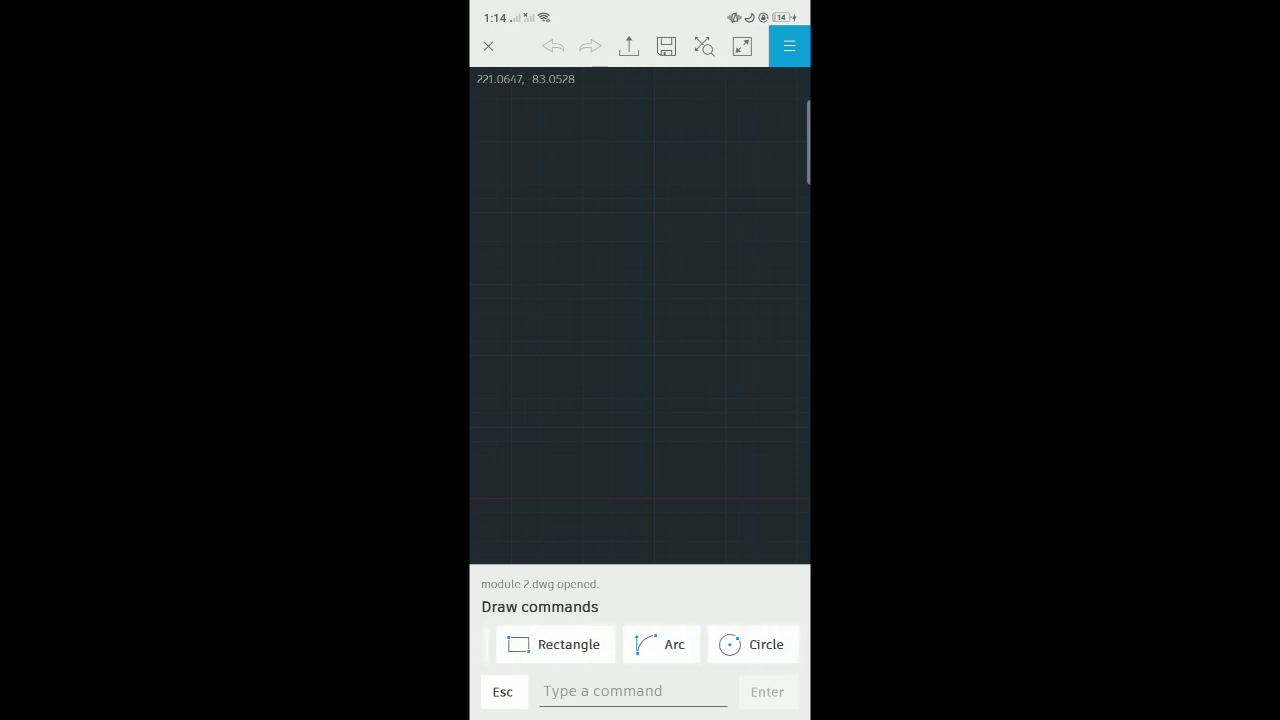
{"action": "left_click", "coordinate": [756, 646]}
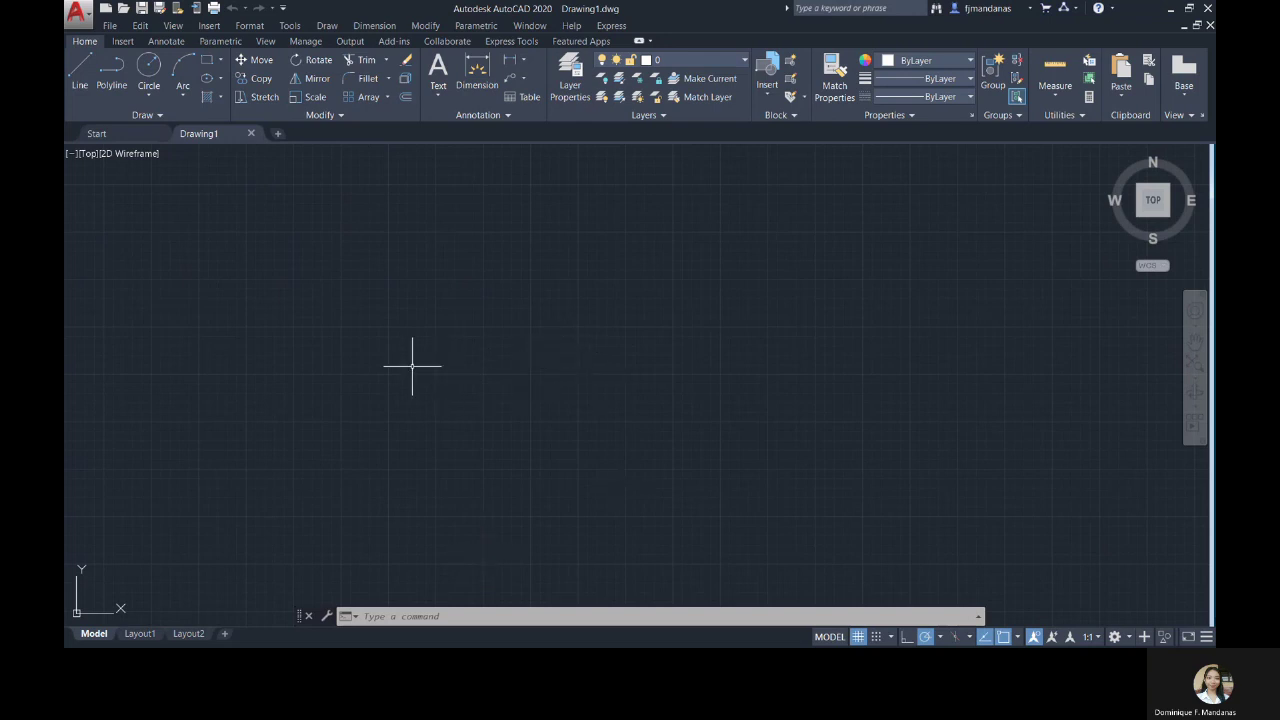
- Draw a single horizontal line in the upper-left part of the empty drawing
{"action": "left_click", "coordinate": [81, 75]}
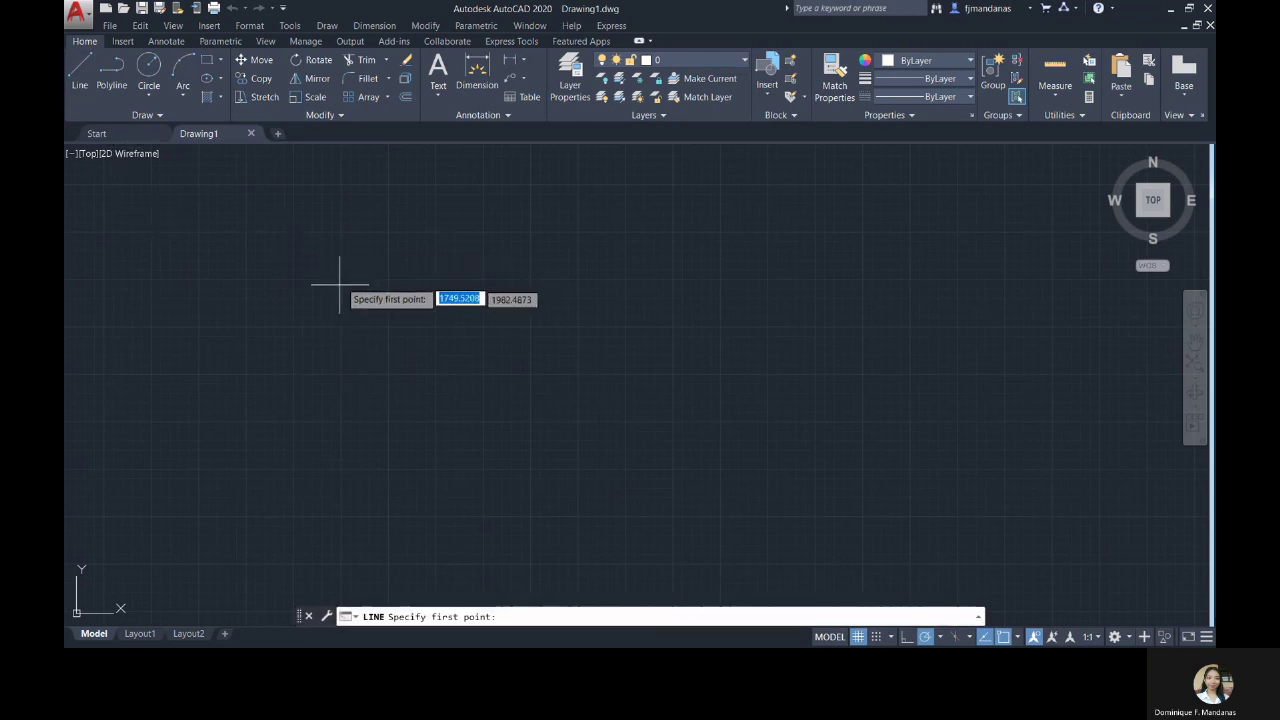
{"action": "left_click", "coordinate": [291, 230]}
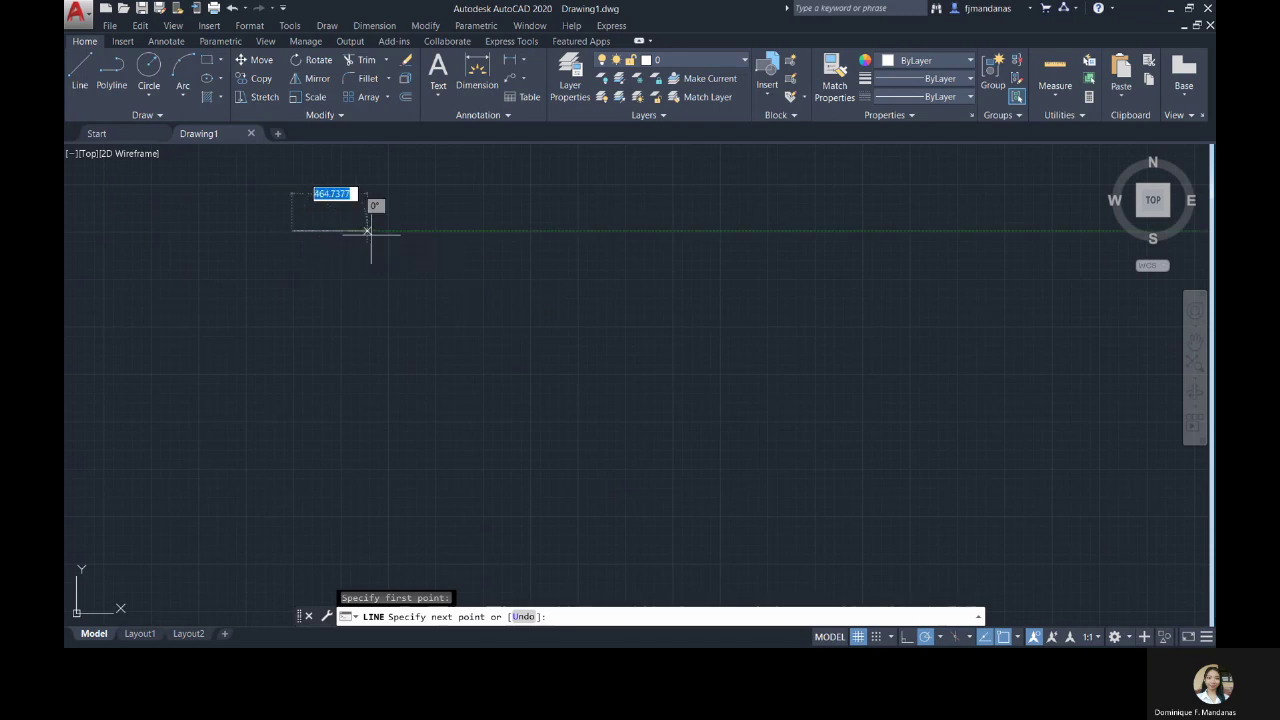
{"action": "left_click", "coordinate": [435, 230]}
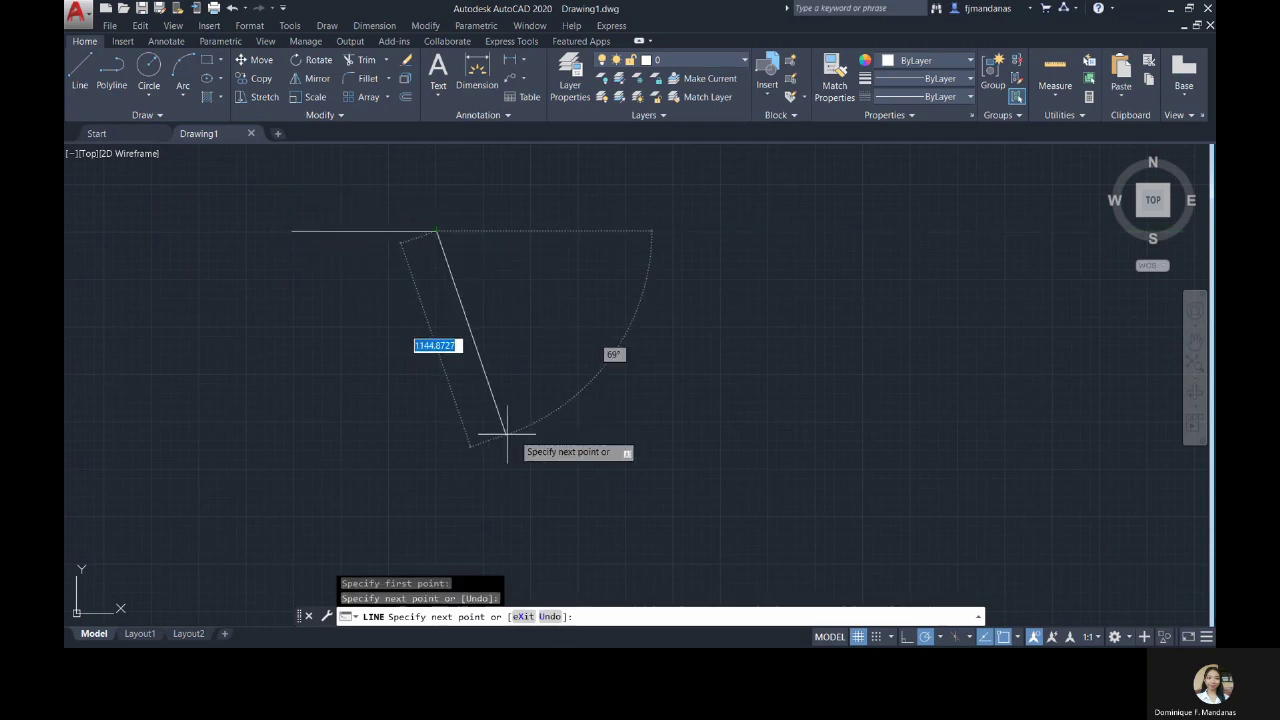
{"action": "key", "text": "Escape"}
- Draw a second horizontal line of about the same length just below the first one
{"action": "left_click", "coordinate": [457, 617]}
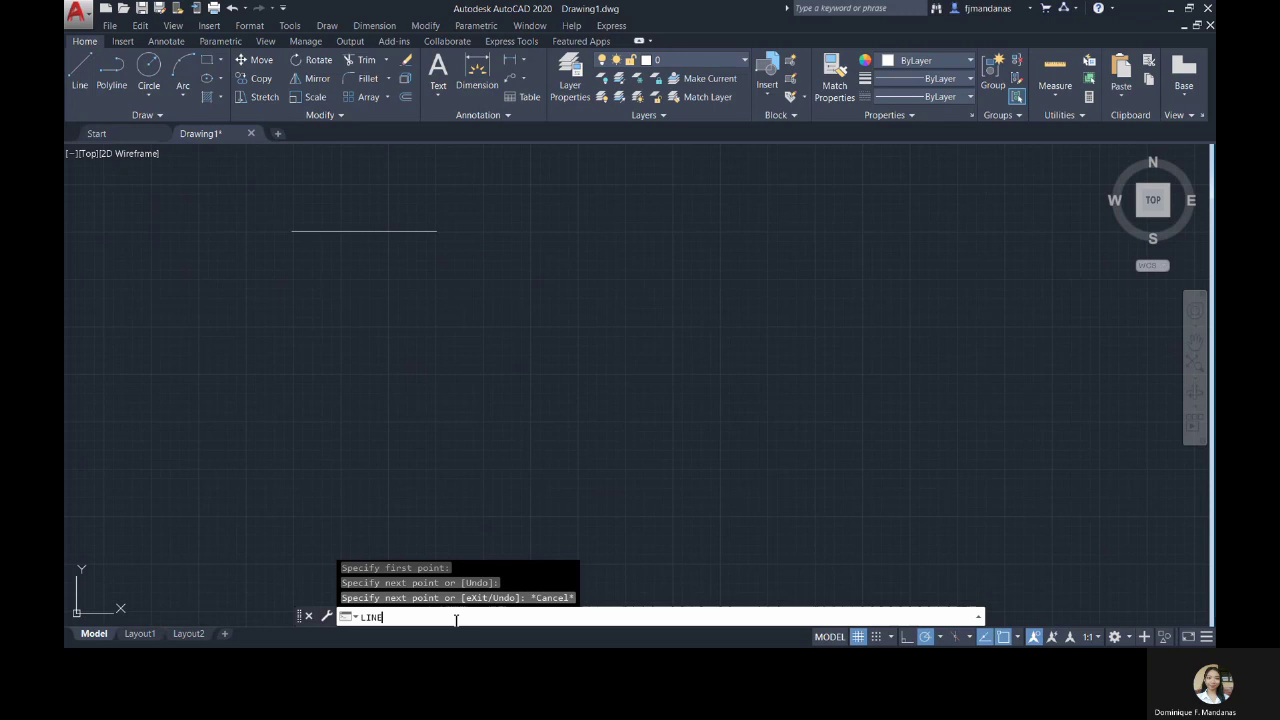
{"action": "key", "text": "Return"}
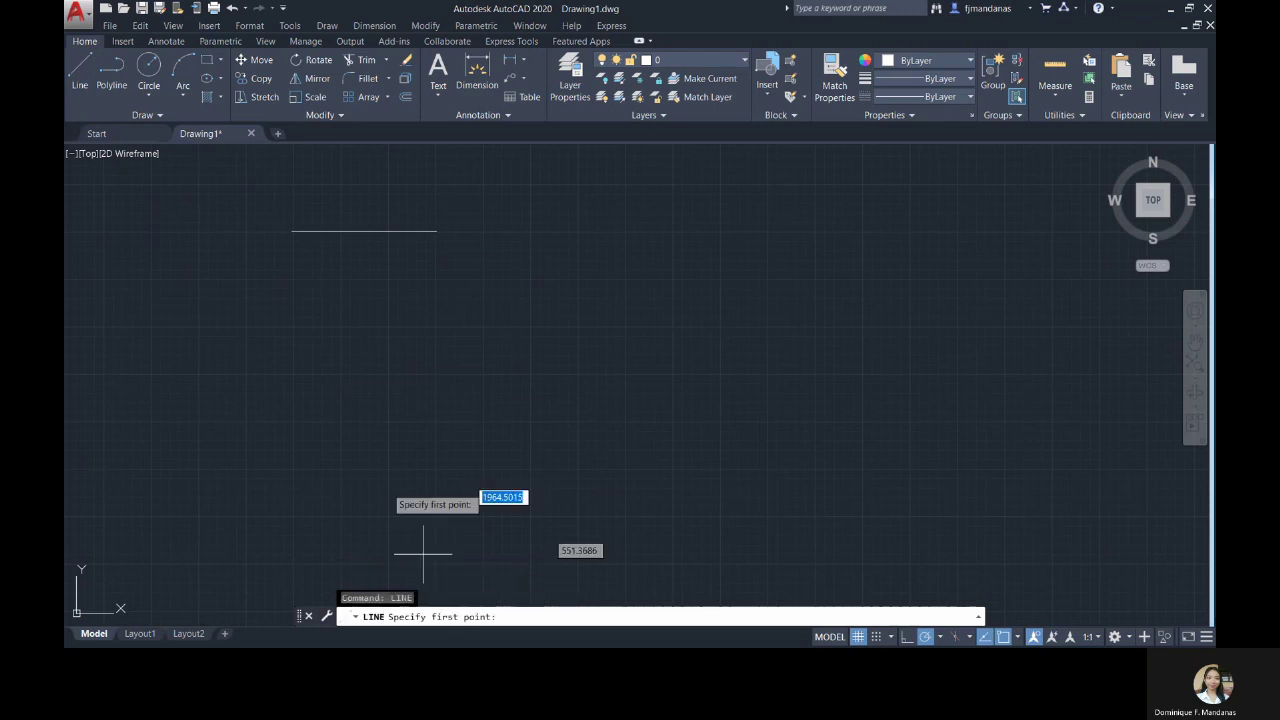
{"action": "left_click", "coordinate": [293, 280]}
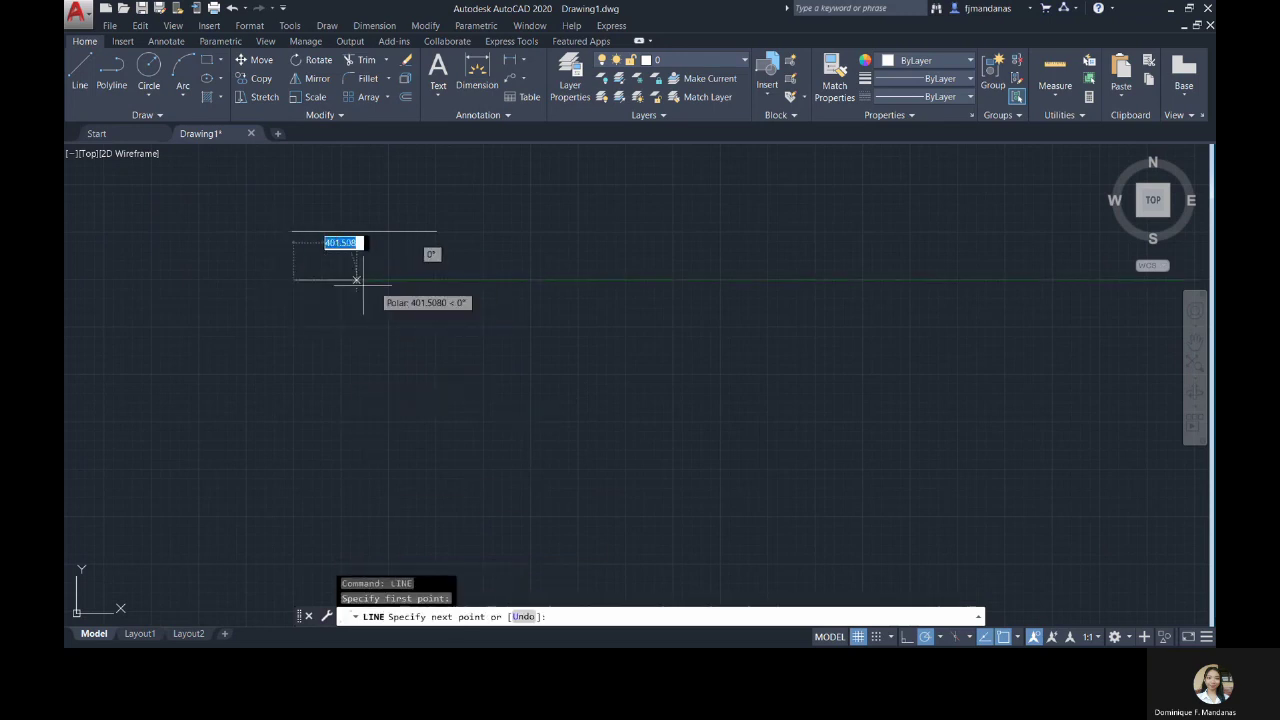
{"action": "left_click", "coordinate": [437, 280]}
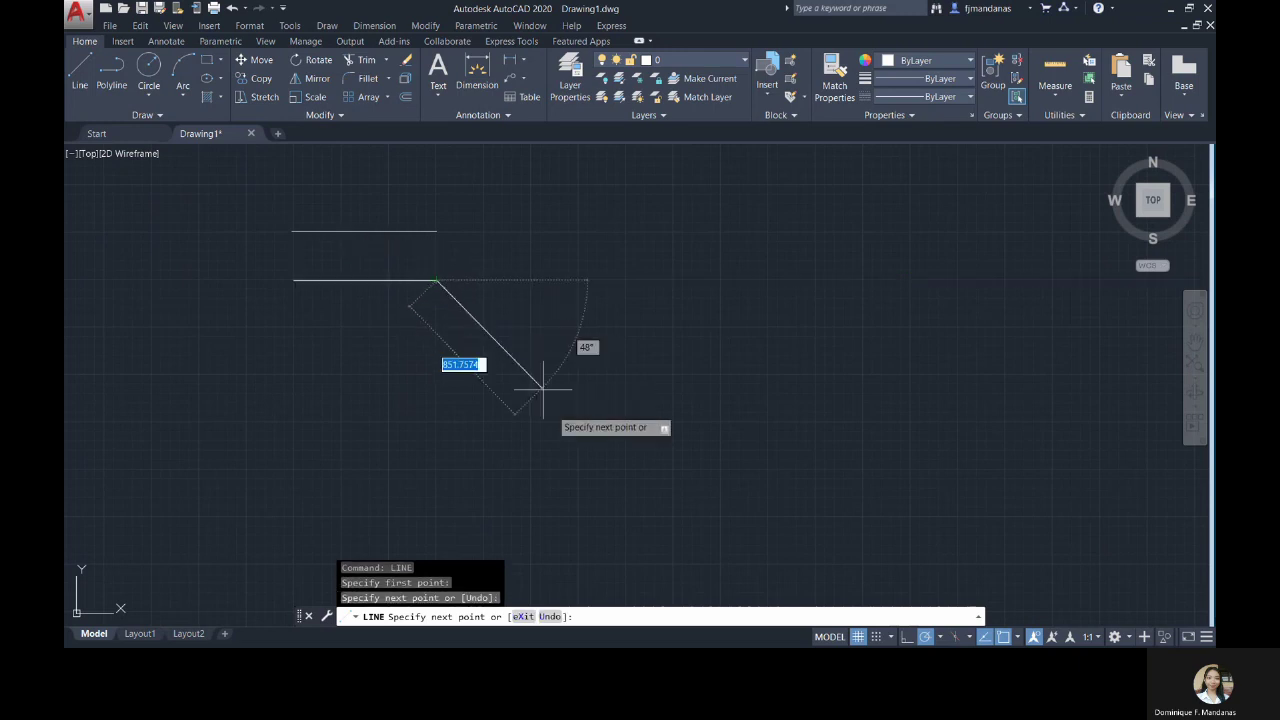
{"action": "key", "text": "Escape"}
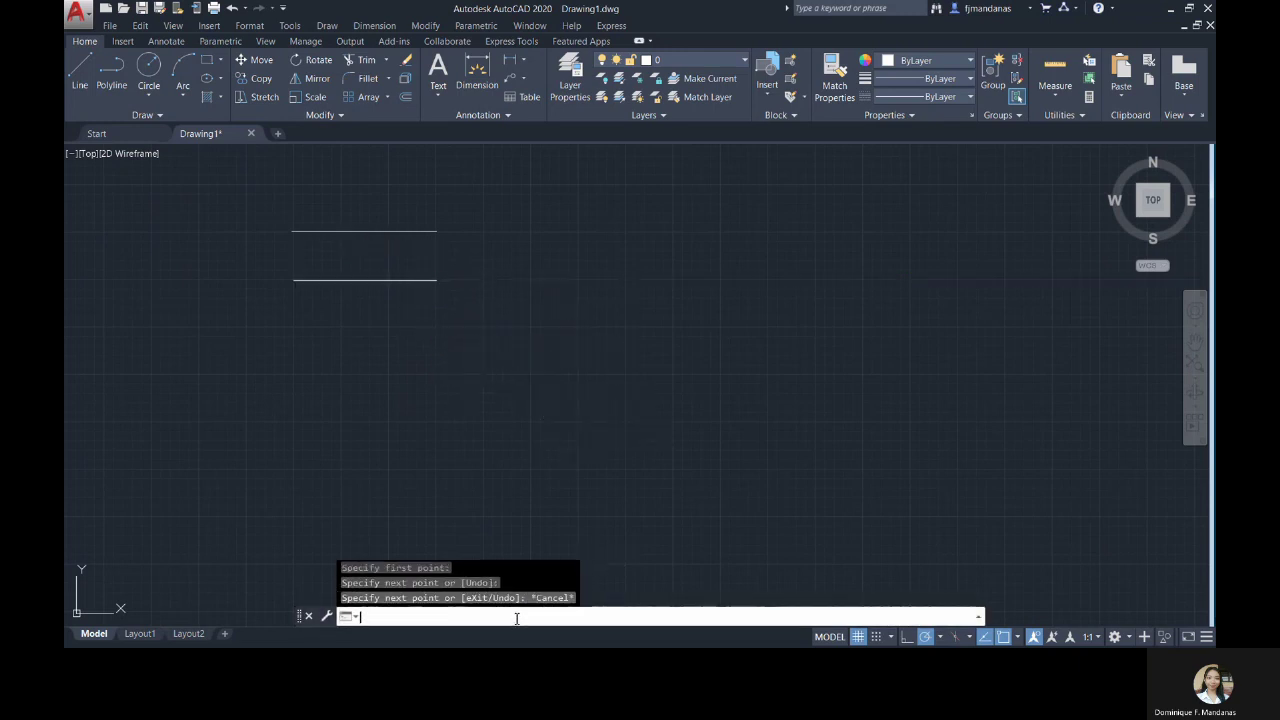
- Draw a third horizontal line about 762 units long below the other two, with their ends roughly aligned
{"action": "type", "text": "l"}
{"action": "key", "text": "Return"}
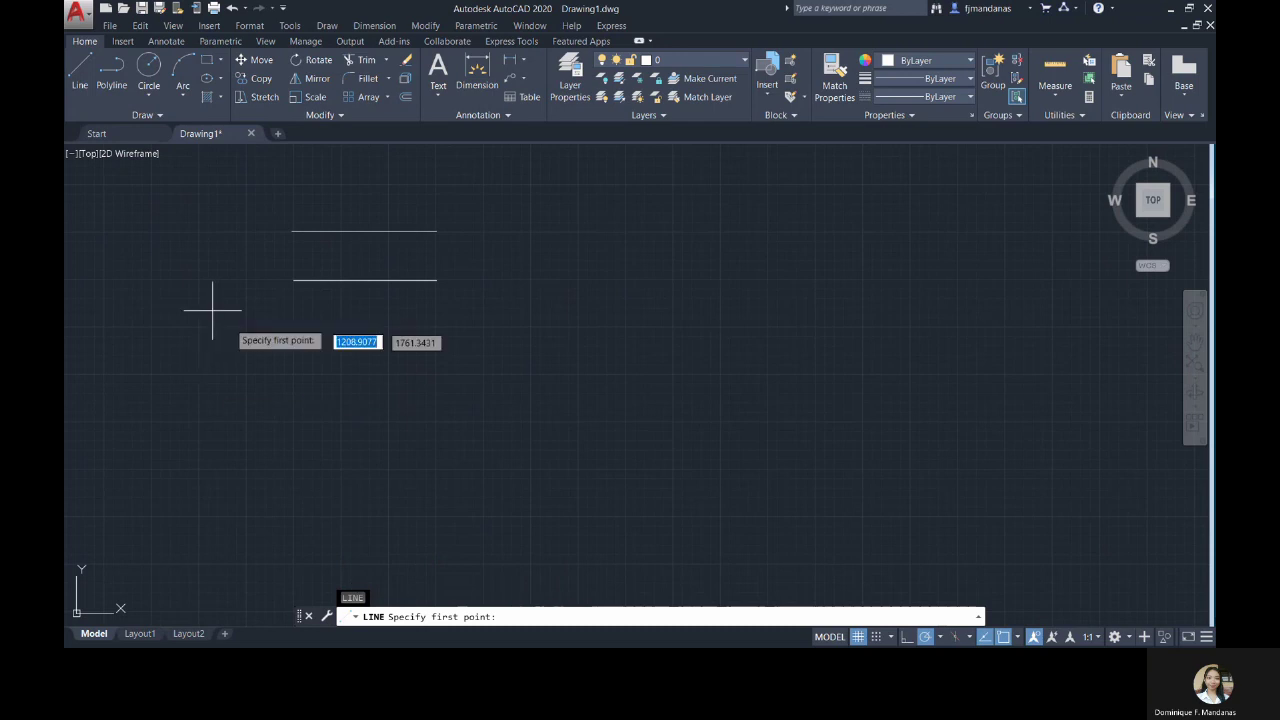
{"action": "left_click", "coordinate": [293, 326]}
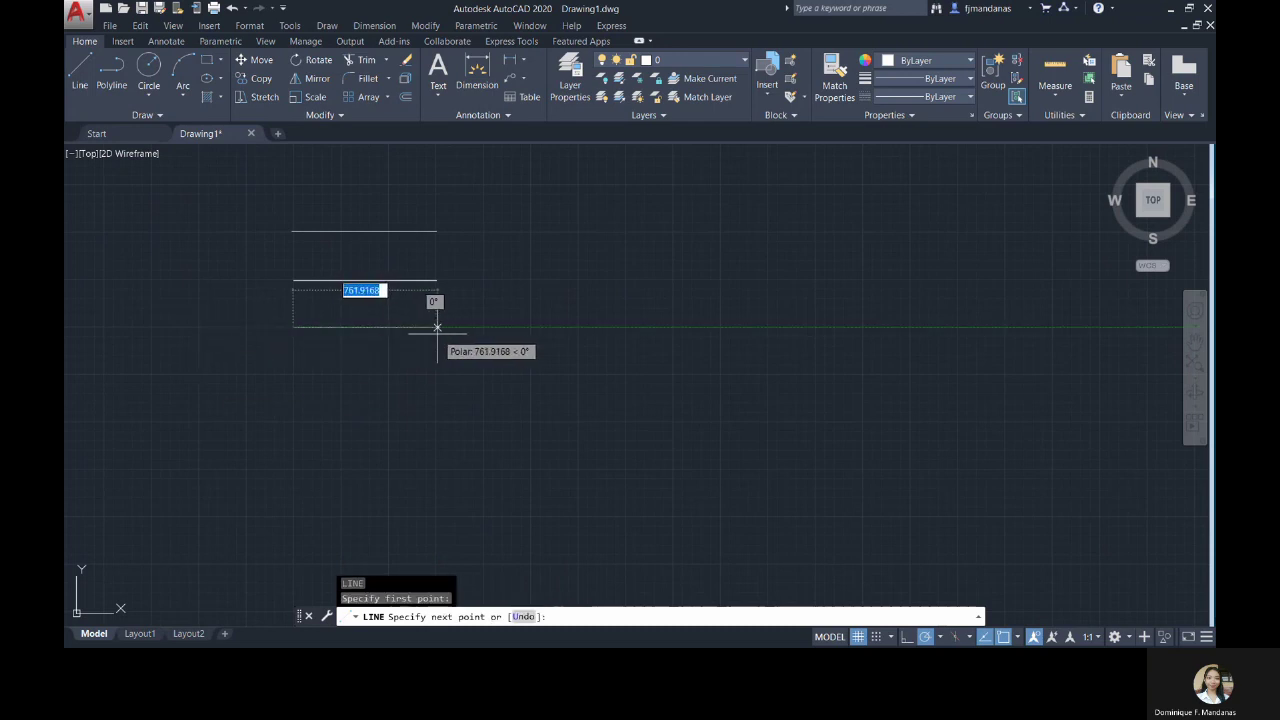
{"action": "left_click", "coordinate": [437, 327]}
{"action": "key", "text": "Escape"}
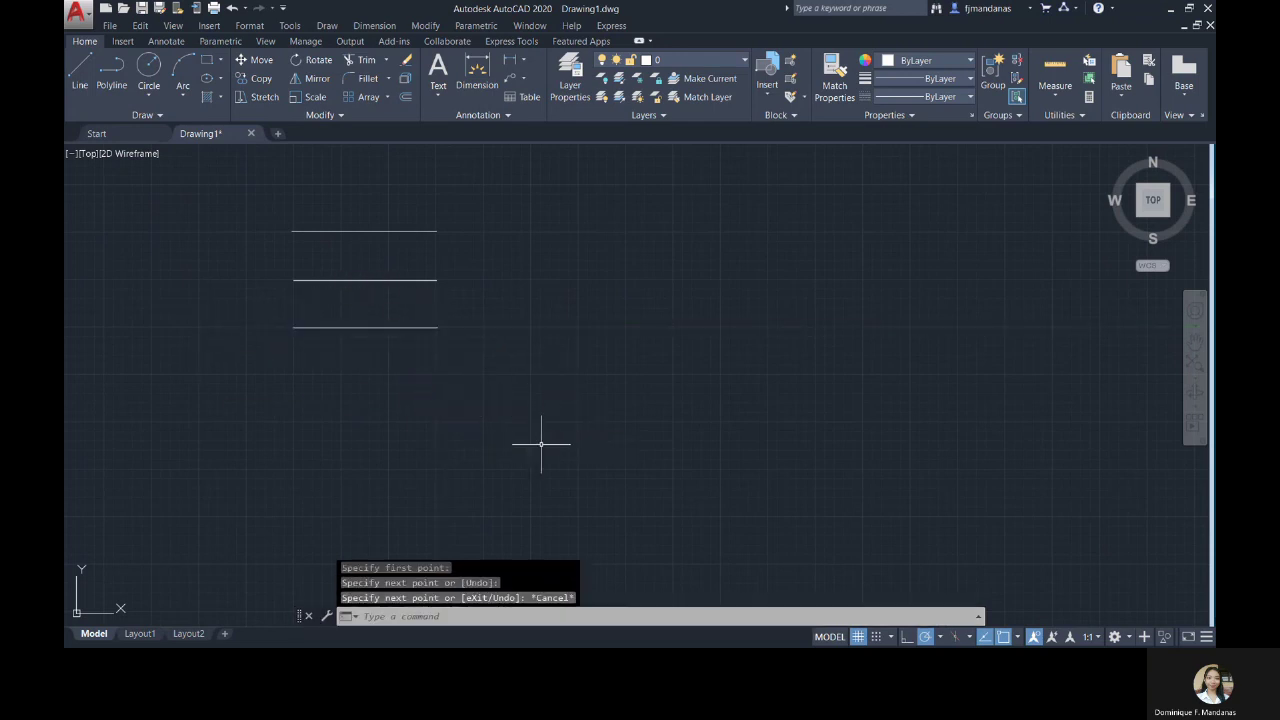
- Draw a horizontal line exactly 1000 units long to the right of the middle line of the stack
{"action": "key", "text": "Return"}
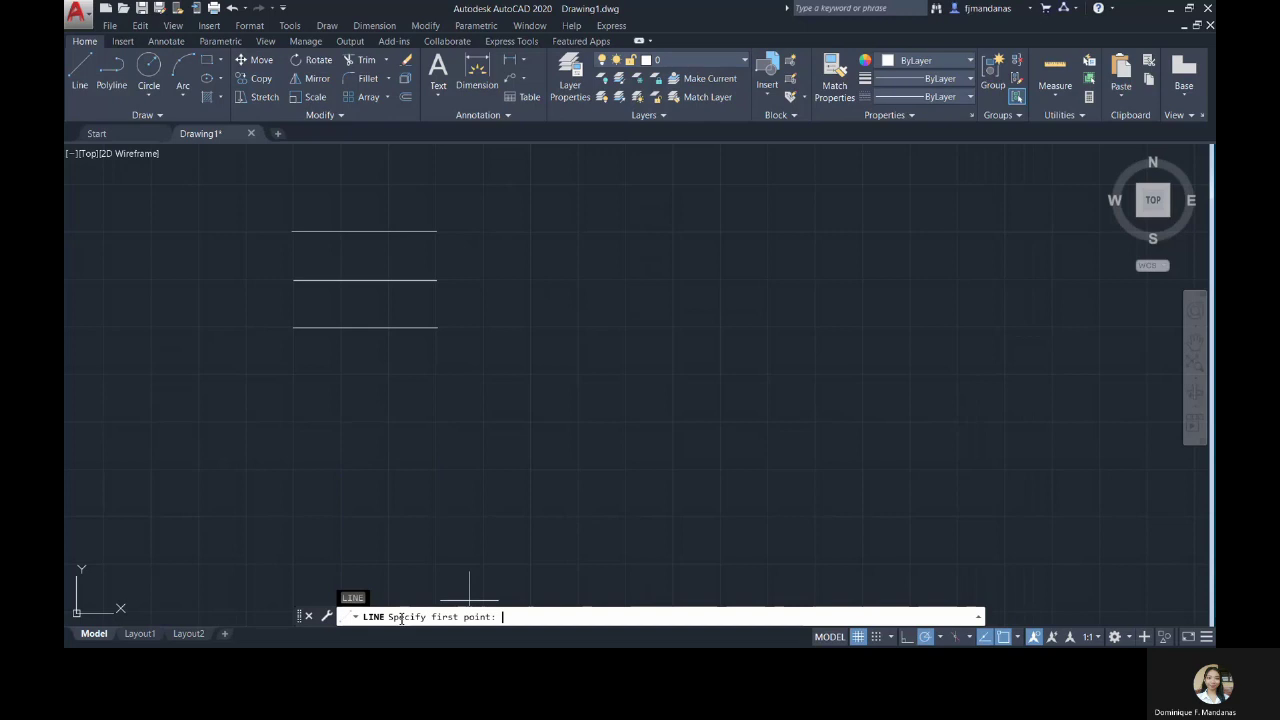
{"action": "left_click", "coordinate": [530, 281]}
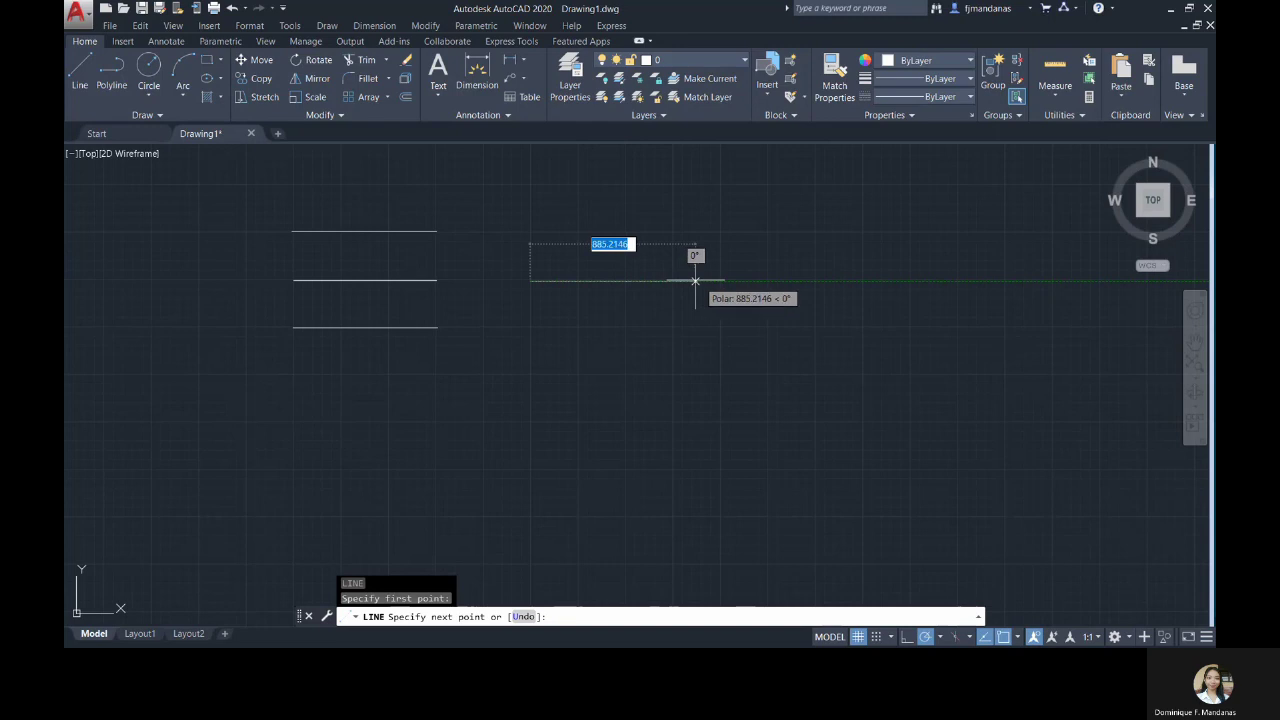
{"action": "type", "text": "1"}
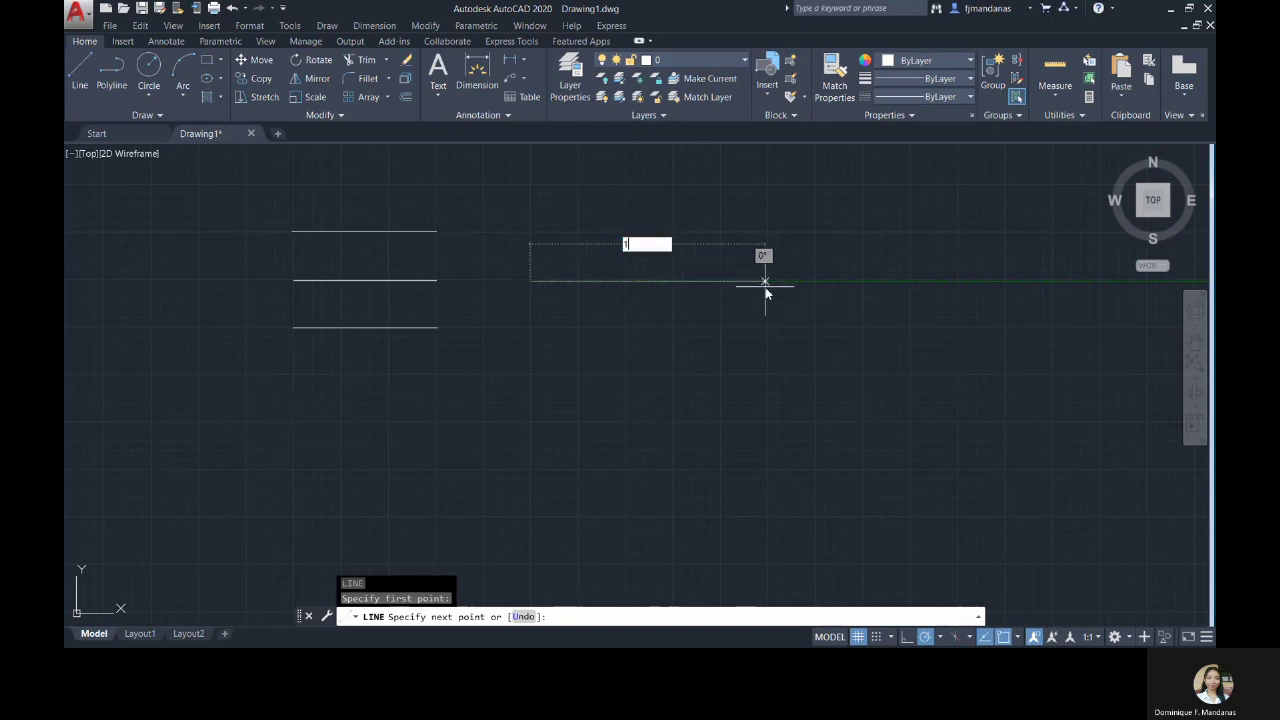
{"action": "type", "text": "000"}
{"action": "key", "text": "Return"}
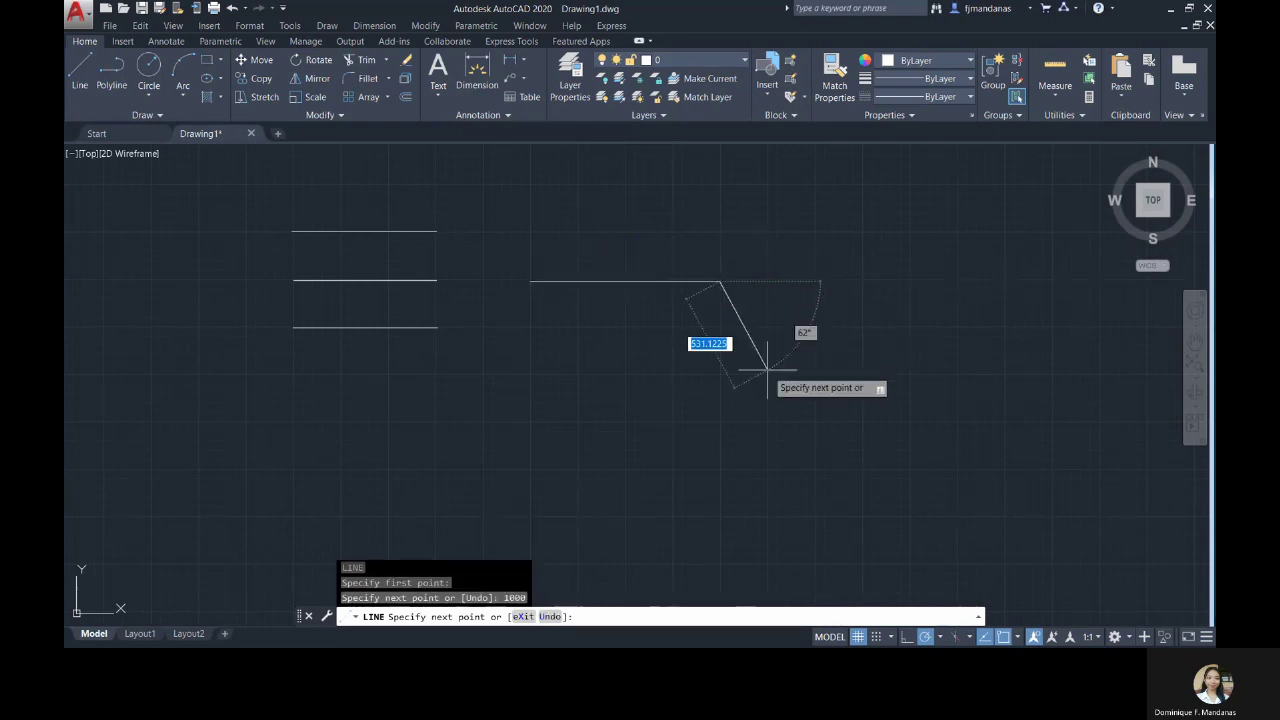
{"action": "key", "text": "Escape"}
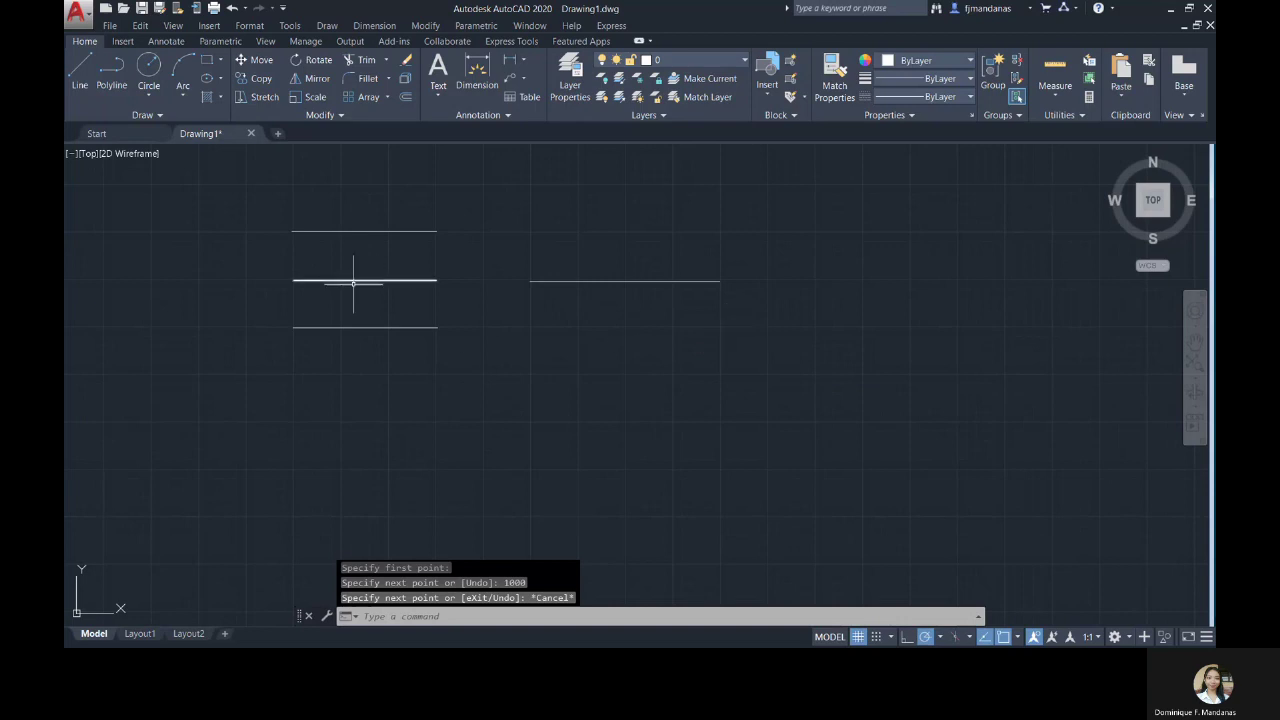
- Draw a freehand horizontal line of roughly matching length directly below the 1000-unit line
{"action": "left_click", "coordinate": [438, 620]}
{"action": "type", "text": "l"}
{"action": "key", "text": "Return"}
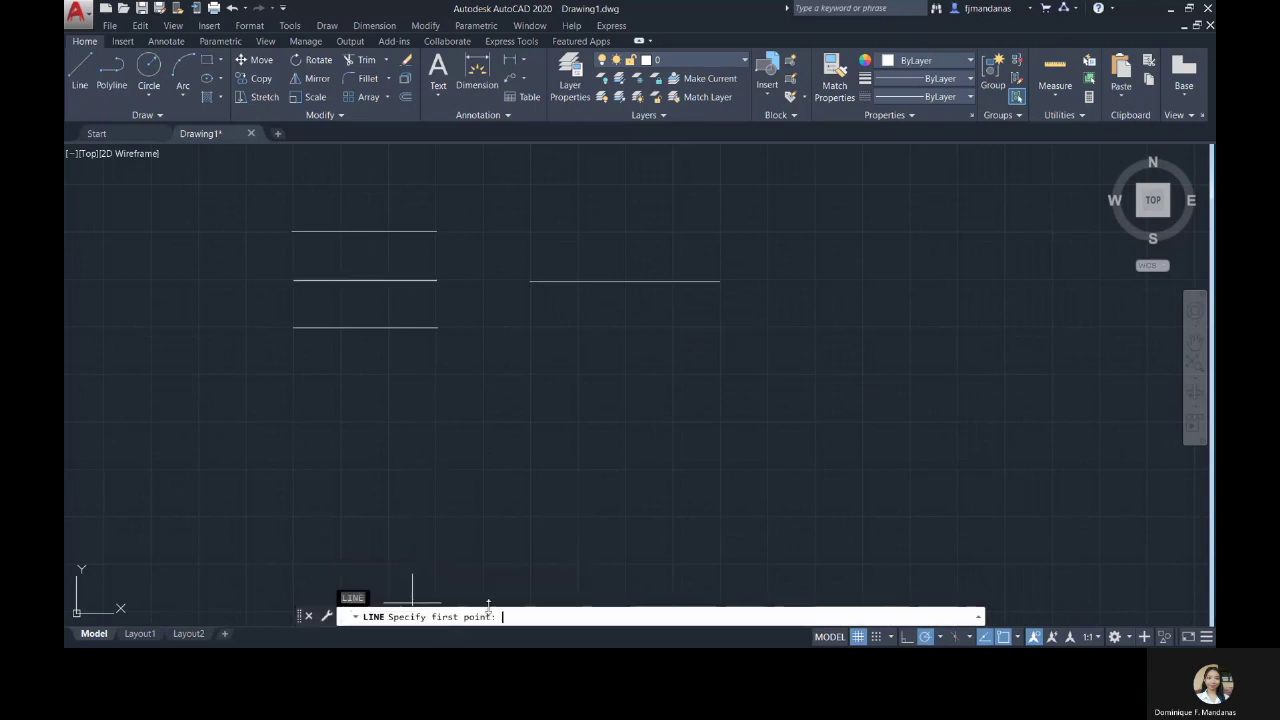
{"action": "left_click", "coordinate": [531, 328]}
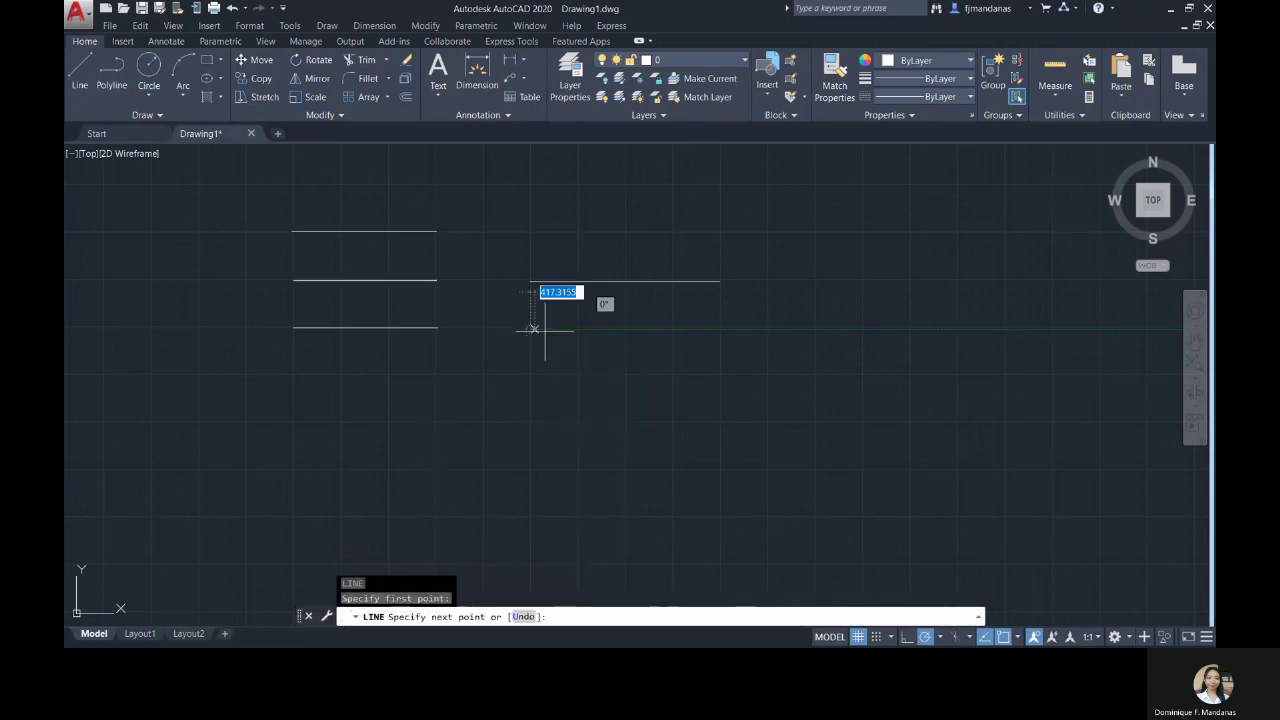
{"action": "left_click", "coordinate": [723, 328]}
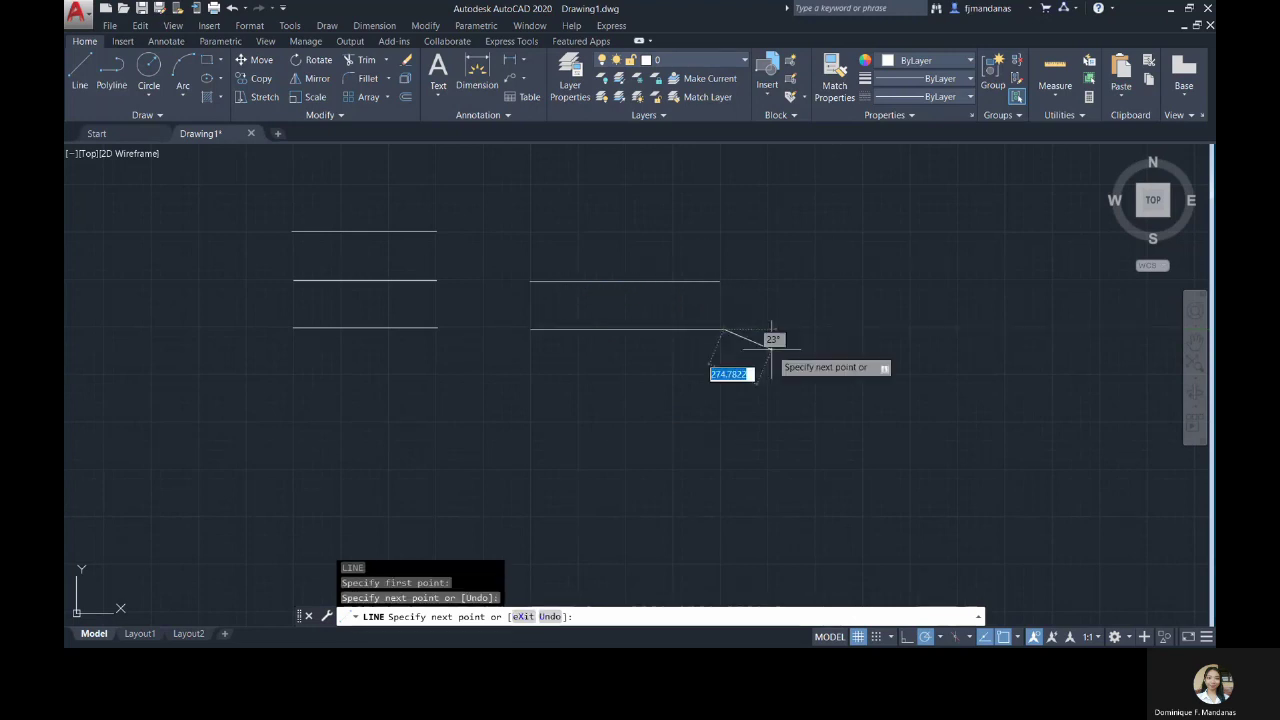
{"action": "key", "text": "Escape"}
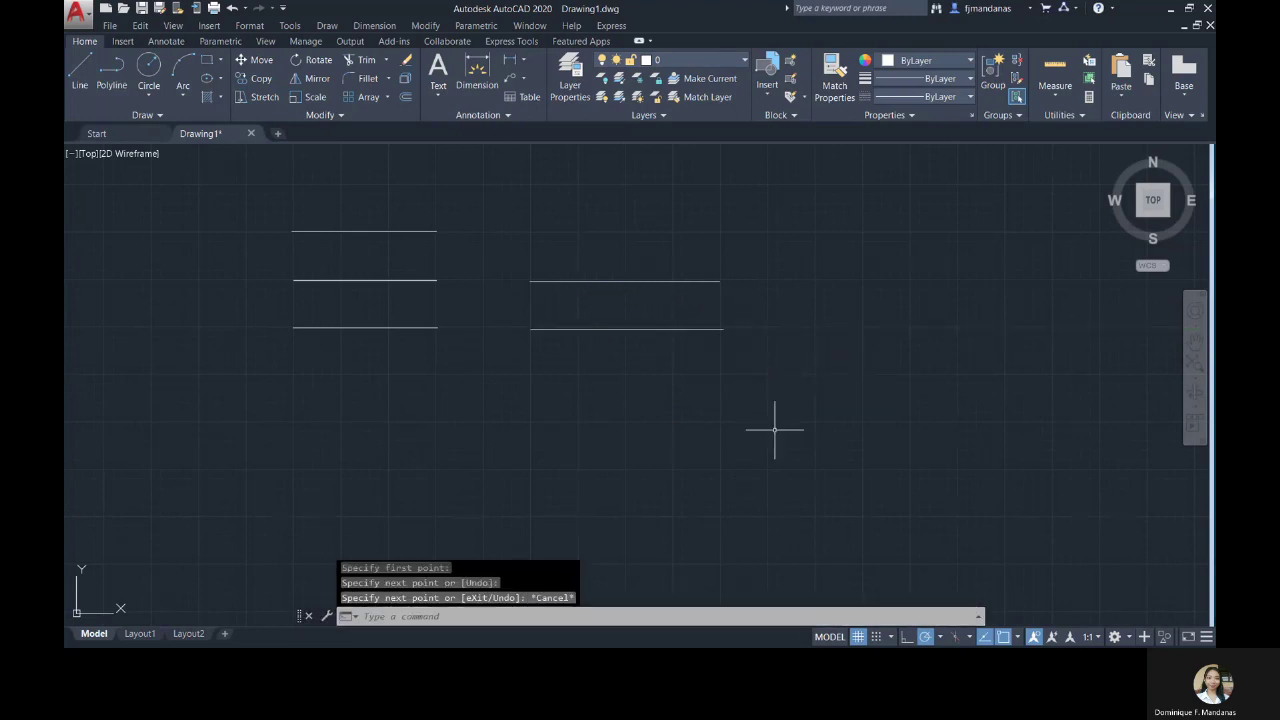
- Delete all the horizontal lines from the drawing
{"action": "left_click", "coordinate": [270, 205]}
{"action": "left_click", "coordinate": [874, 488]}
{"action": "key", "text": "Delete"}
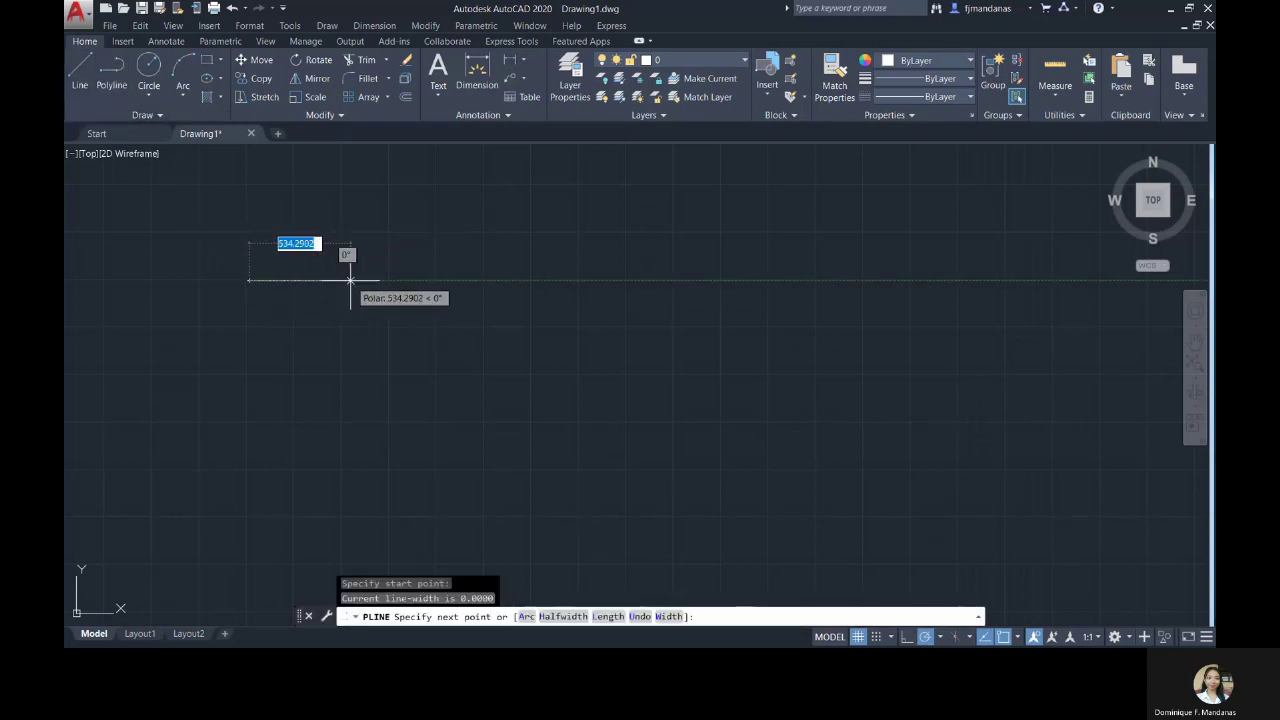
- Draw a two-segment polyline that runs horizontally to the right and then slopes diagonally up to the right
{"action": "left_click", "coordinate": [390, 280]}
{"action": "left_click", "coordinate": [479, 185]}
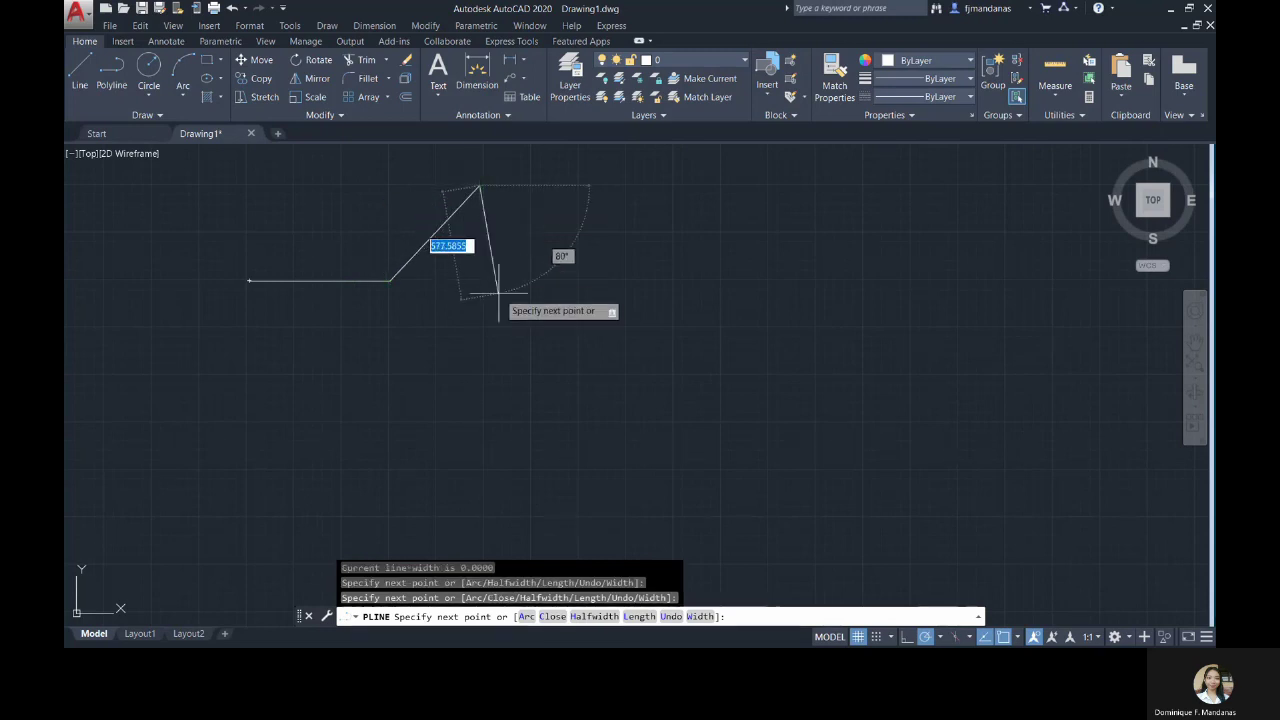
{"action": "key", "text": "Escape"}
- Draw a second polyline of the same shape below the first, with a horizontal segment followed by an upward diagonal
{"action": "type", "text": "PL"}
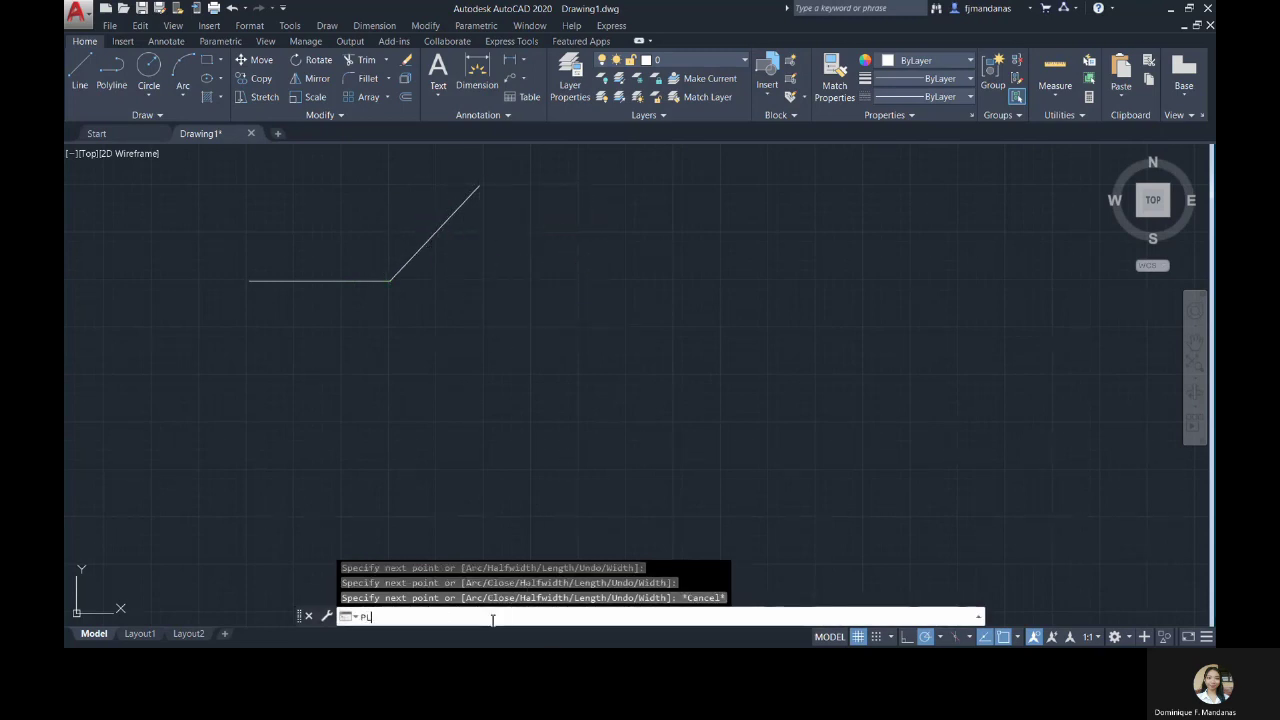
{"action": "type", "text": "INE"}
{"action": "key", "text": "Return"}
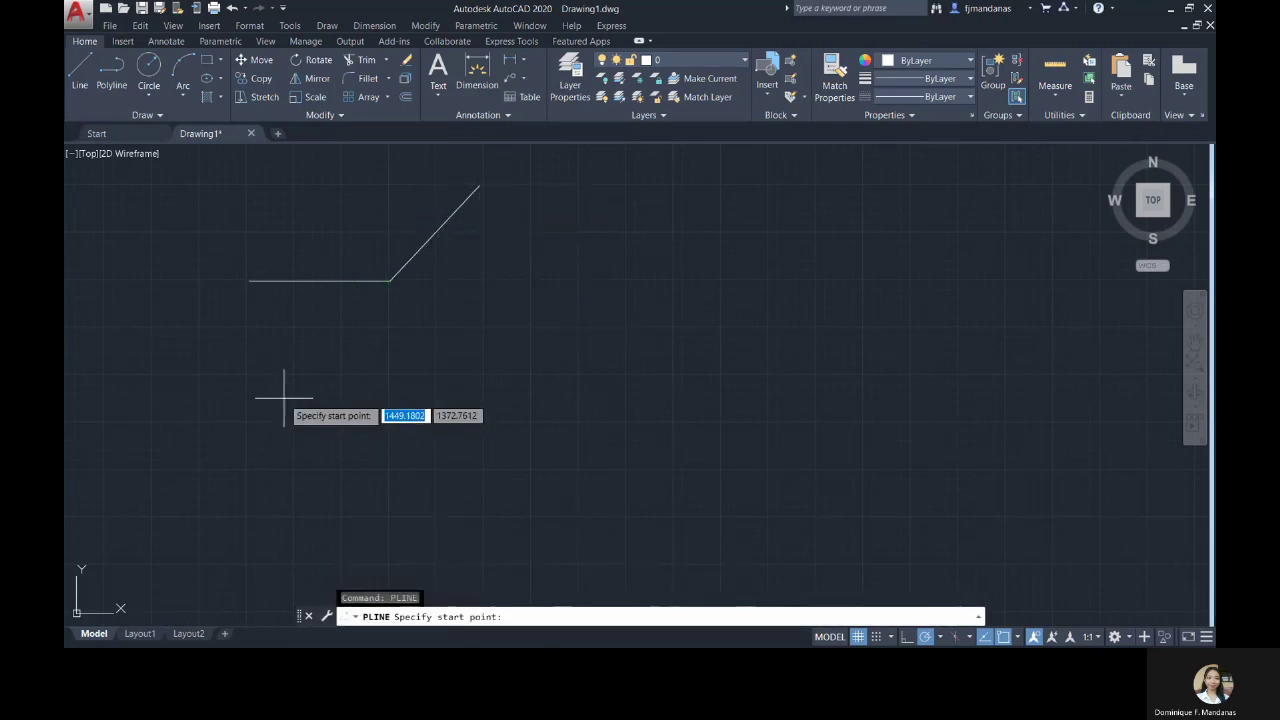
{"action": "left_click", "coordinate": [243, 421]}
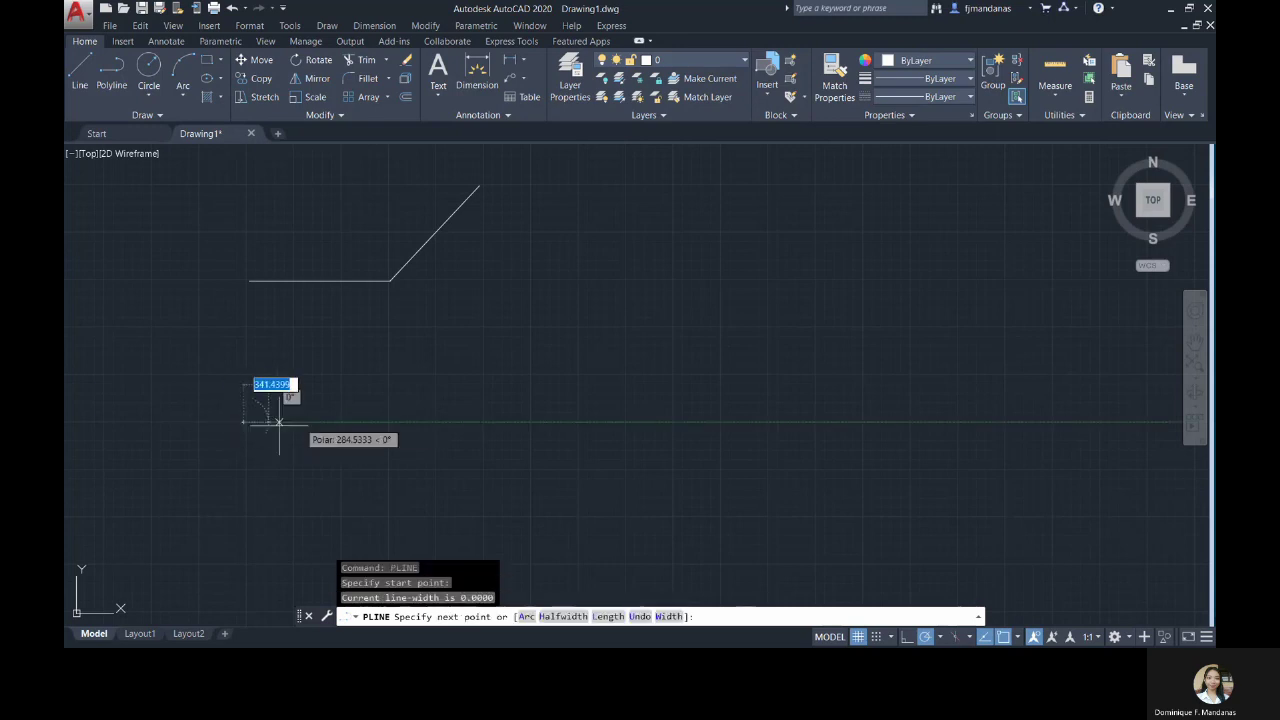
{"action": "left_click", "coordinate": [390, 421]}
{"action": "left_click", "coordinate": [483, 327]}
{"action": "key", "text": "Escape"}
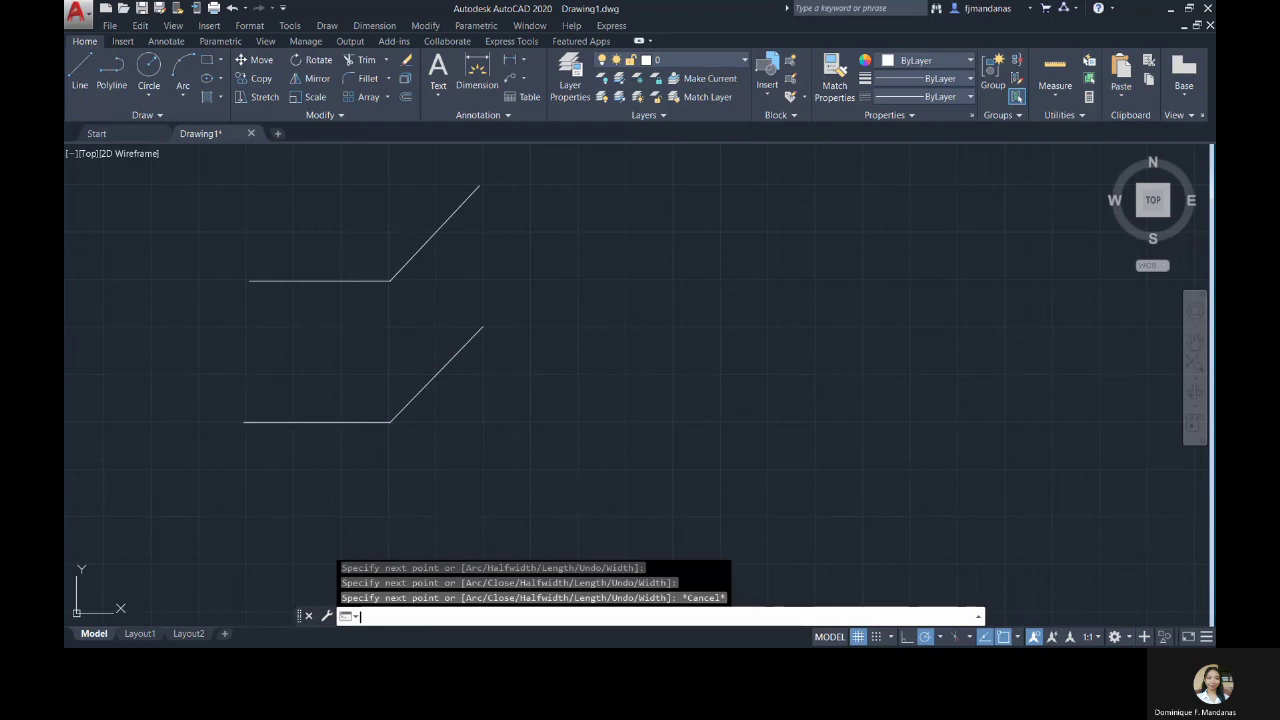
- Draw a third polyline below the other two, with a horizontal segment followed by an upward diagonal to the right
{"action": "type", "text": "PL"}
{"action": "key", "text": "Return"}
{"action": "left_click", "coordinate": [245, 517]}
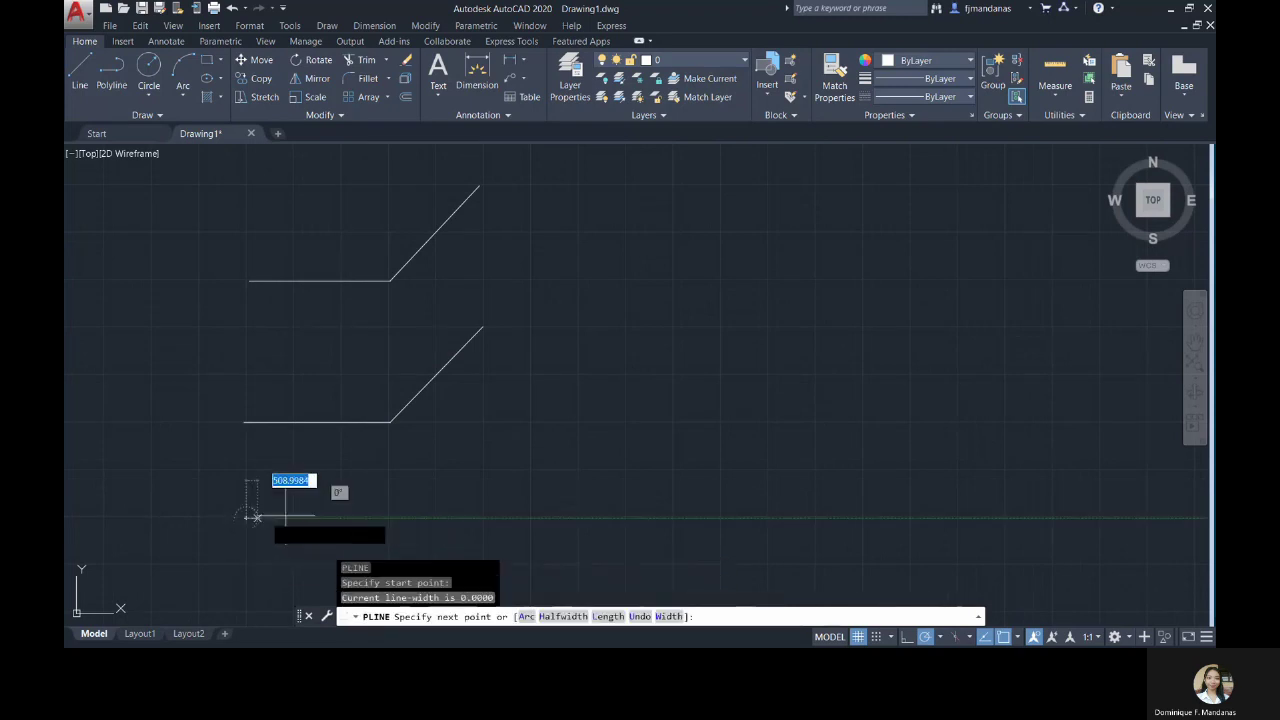
{"action": "left_click", "coordinate": [387, 517]}
{"action": "left_click", "coordinate": [483, 422]}
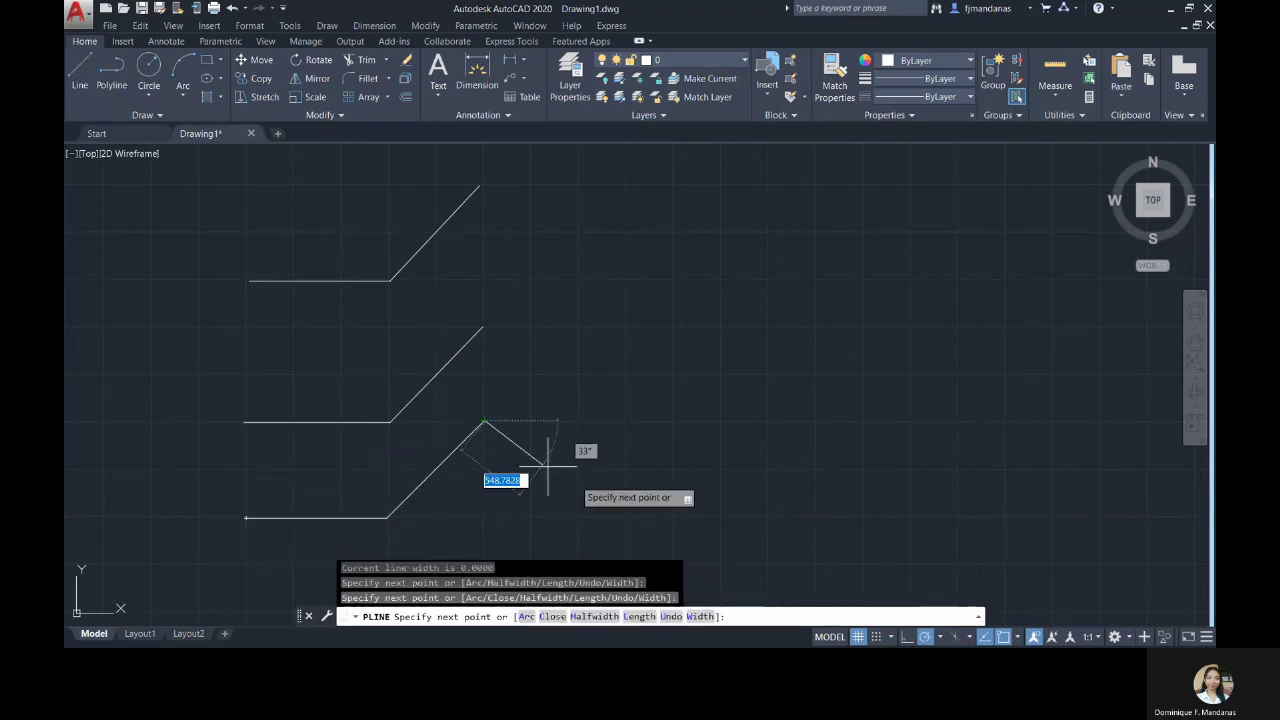
{"action": "key", "text": "Return"}
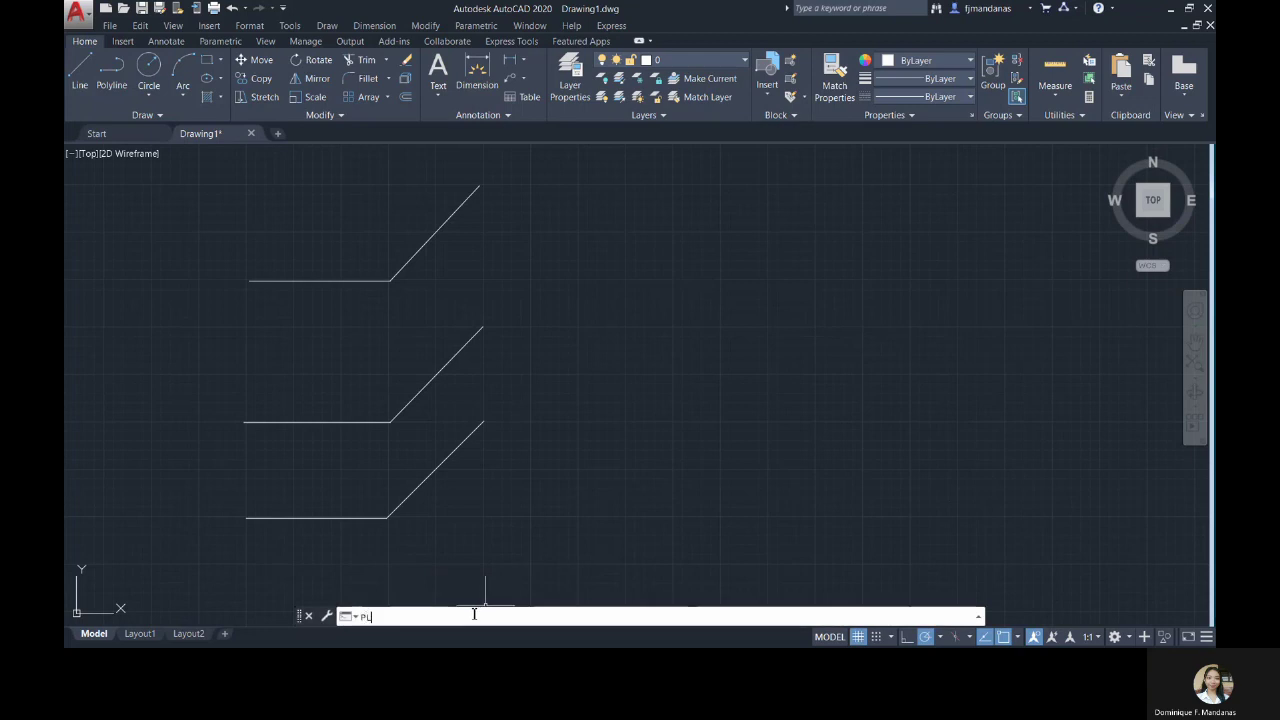
- Begin a slot-shaped polyline beside the existing ones with a 1000-unit horizontal segment and an arc curving back above its right end
{"action": "type", "text": "PL"}
{"action": "key", "text": "Return"}
{"action": "left_click", "coordinate": [625, 375]}
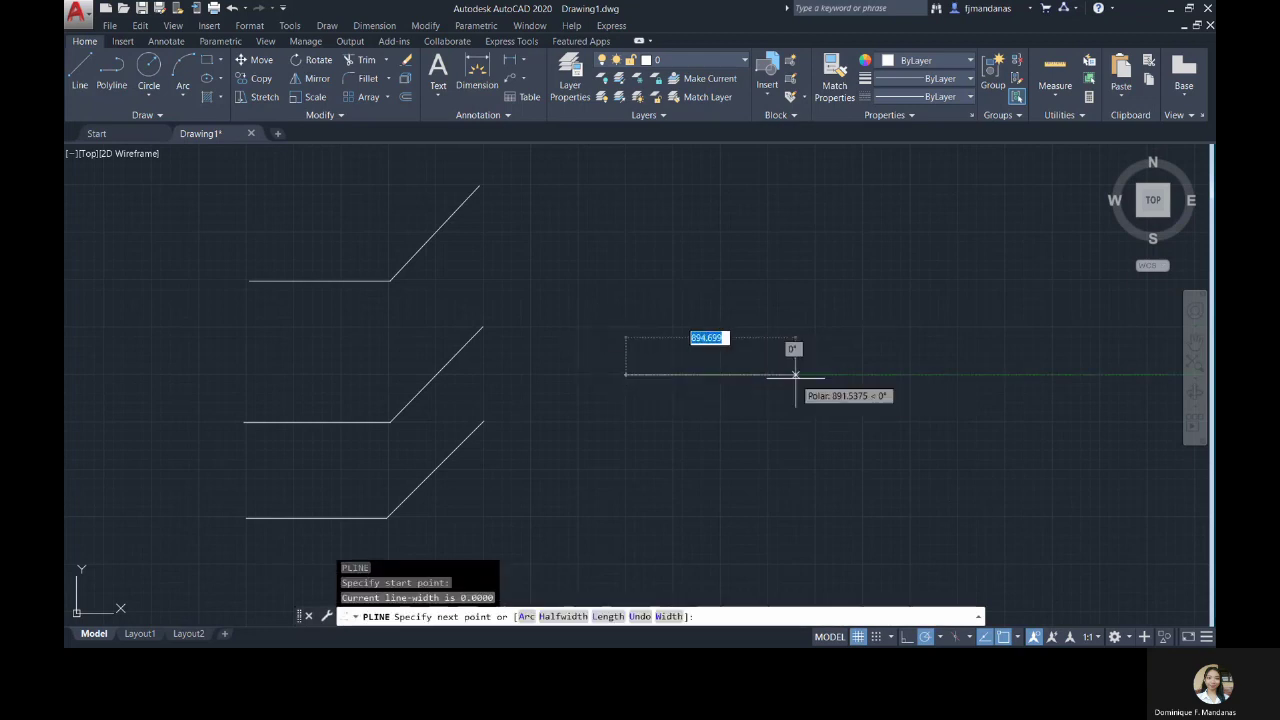
{"action": "type", "text": "1000"}
{"action": "key", "text": "Return"}
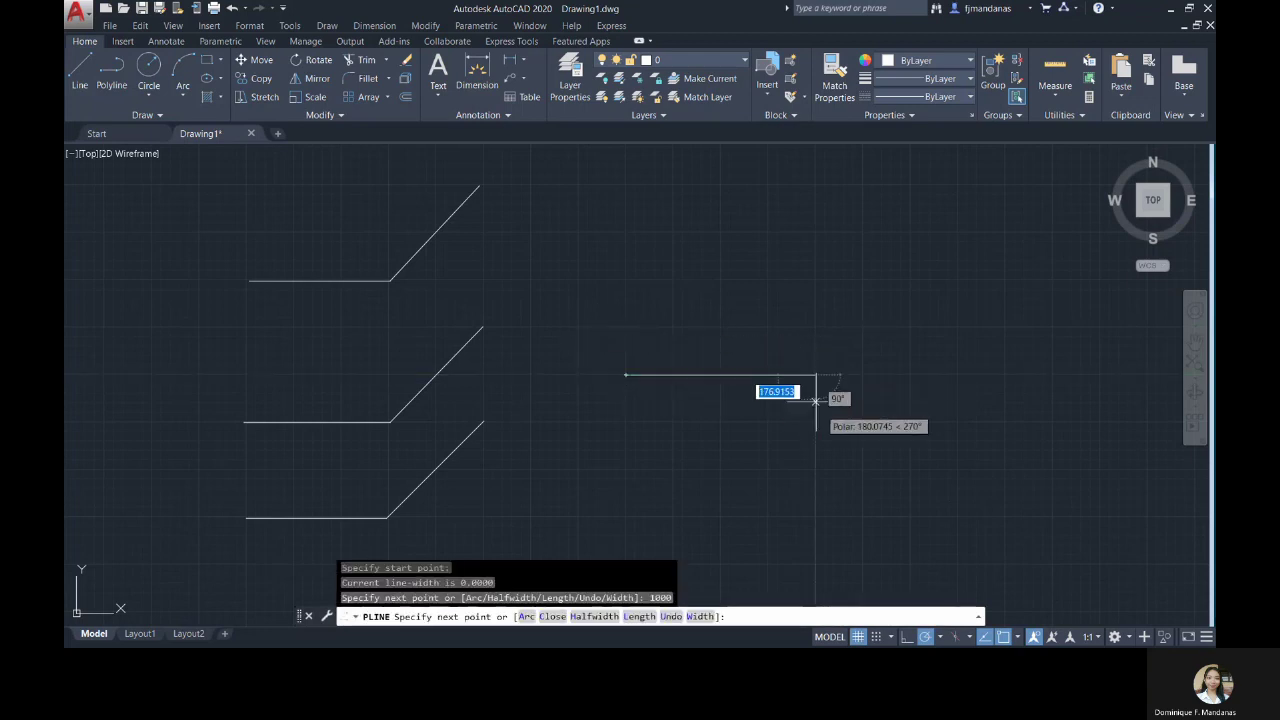
{"action": "type", "text": "A"}
{"action": "key", "text": "Return"}
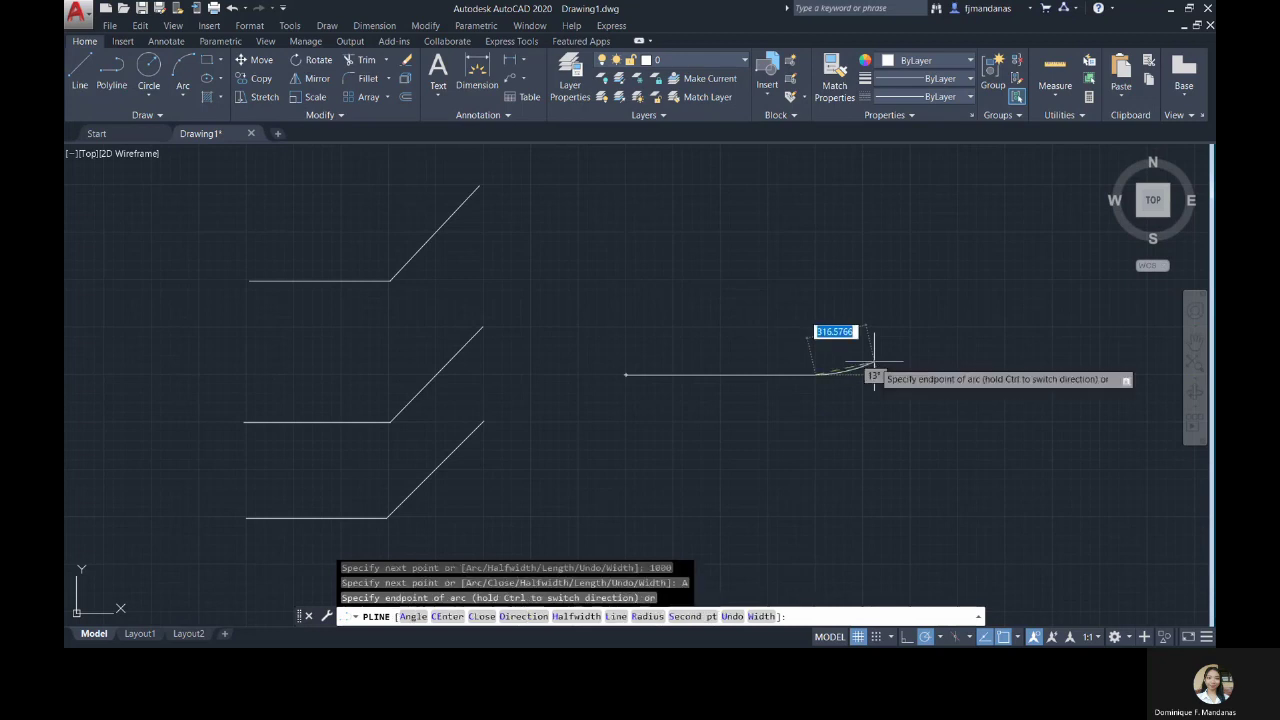
{"action": "left_click", "coordinate": [815, 331]}
- Continue the slot-shaped polyline with a 1000-unit straight segment back to the left and an arc at its left end
{"action": "type", "text": "L"}
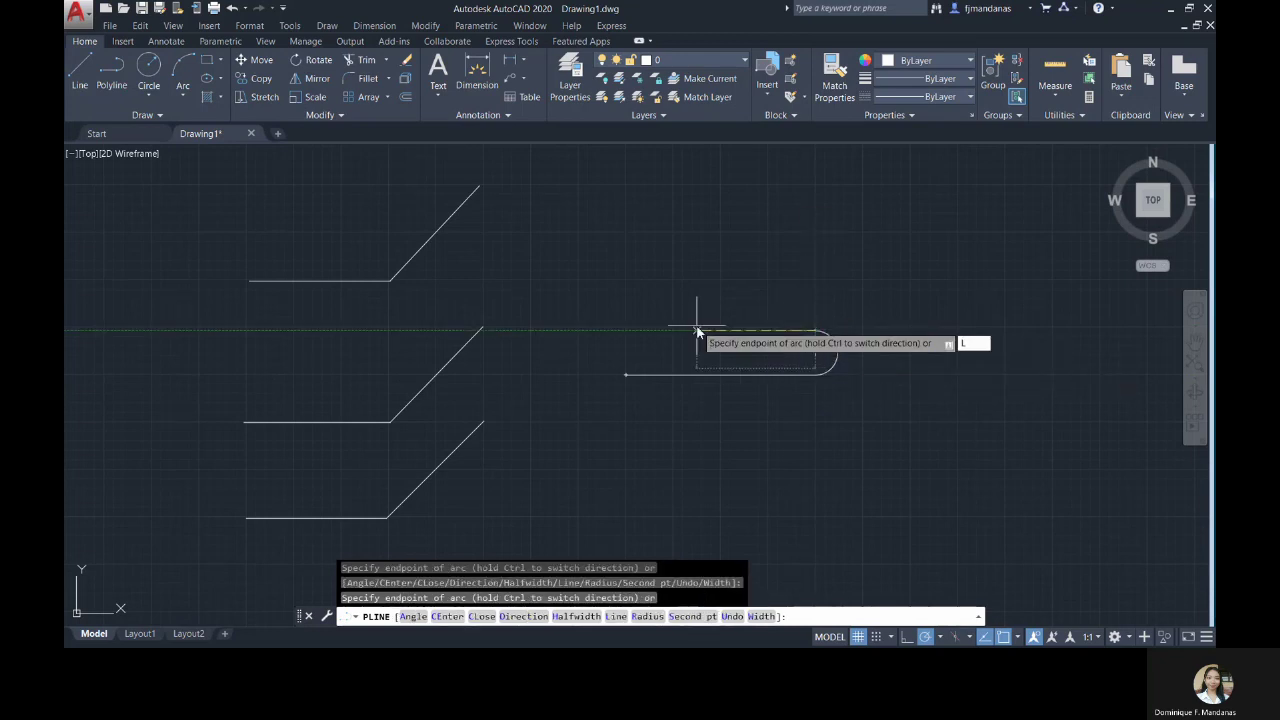
{"action": "key", "text": "Return"}
{"action": "type", "text": "1000"}
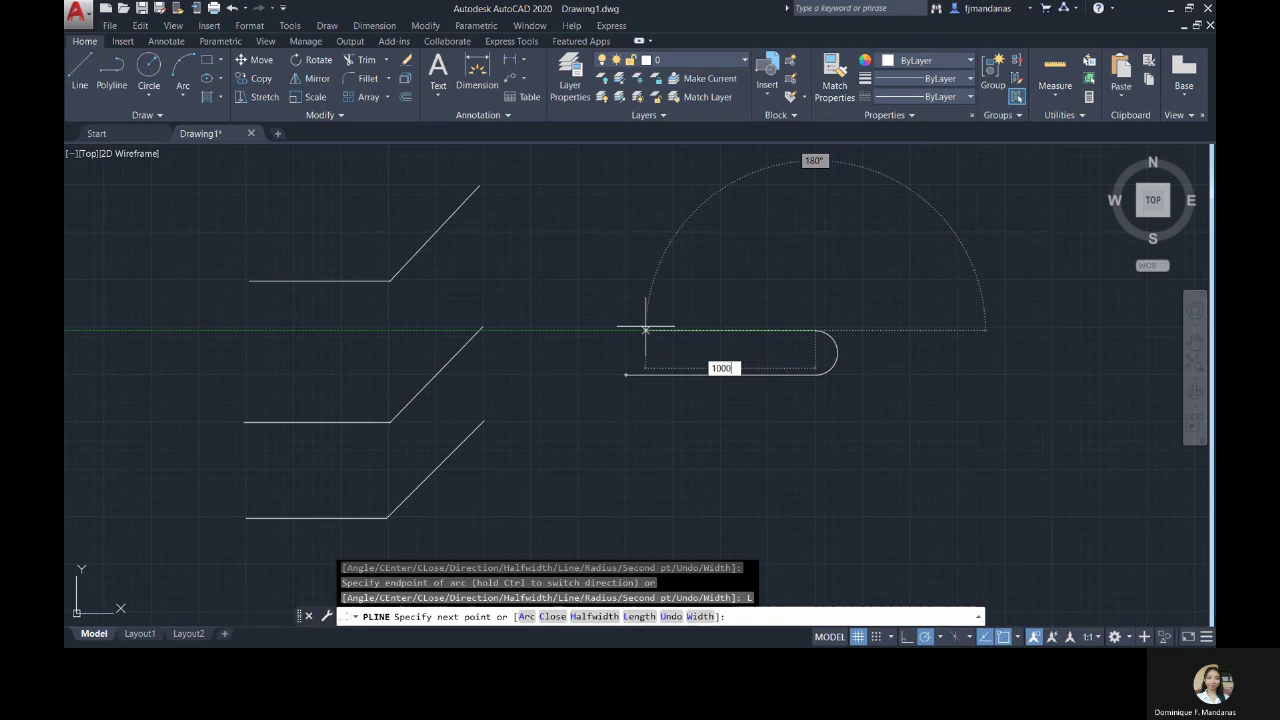
{"action": "key", "text": "Return"}
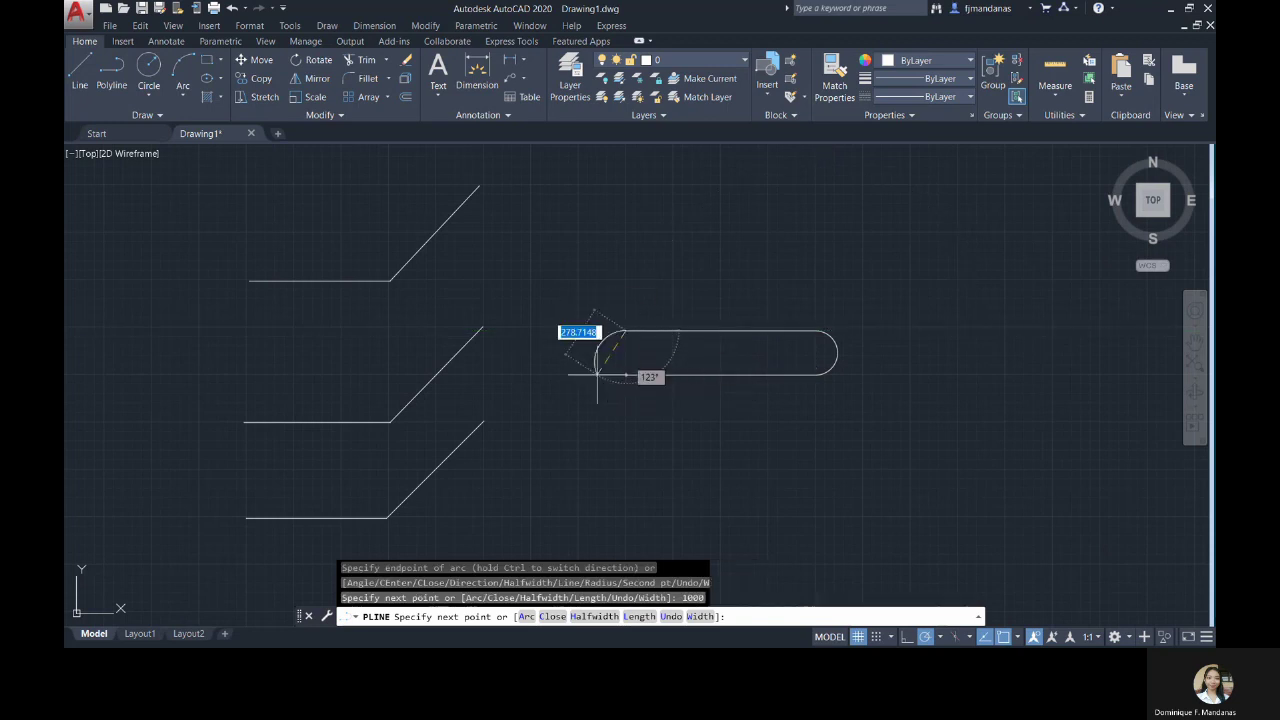
{"action": "type", "text": "a"}
{"action": "key", "text": "Return"}
{"action": "left_click", "coordinate": [604, 331]}
{"action": "key", "text": "Escape"}
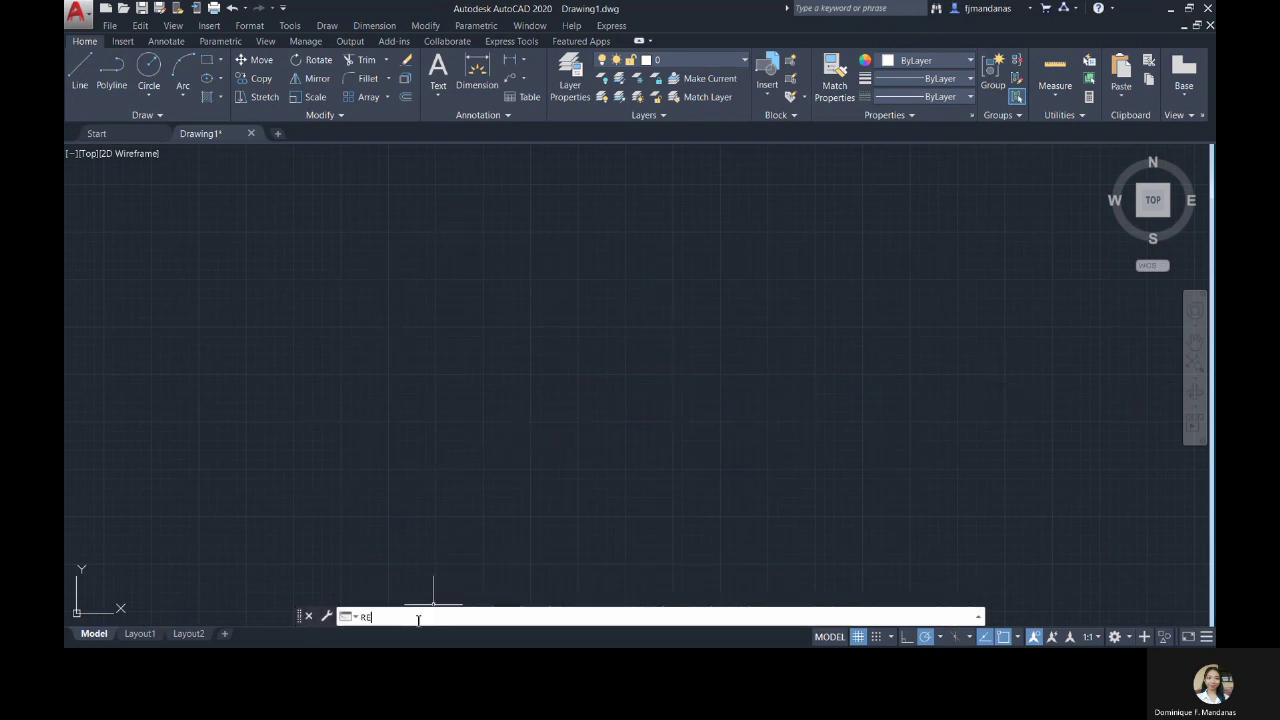
- Draw a wide horizontal rectangle in the upper part of the empty drawing area using the RECTANG command
{"action": "type", "text": "CTANG"}
{"action": "key", "text": "Return"}
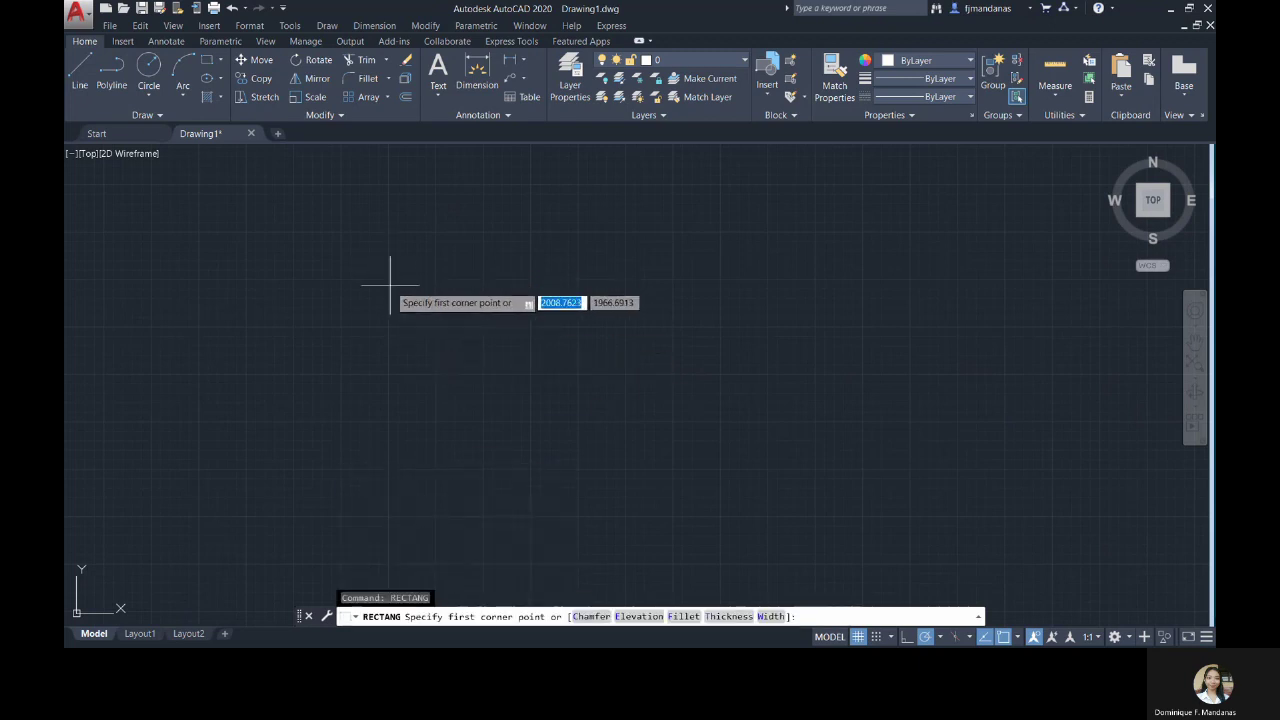
{"action": "left_click", "coordinate": [338, 186]}
{"action": "left_click", "coordinate": [580, 280]}
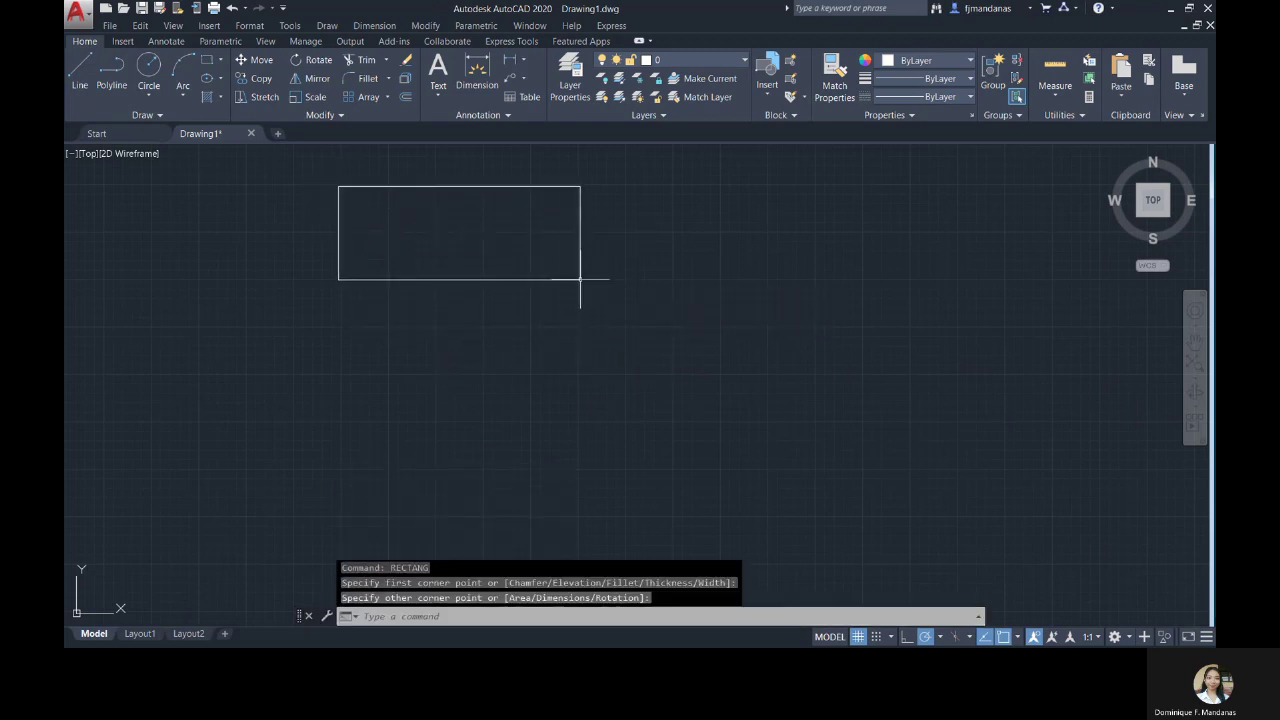
- Draw a second rectangle of roughly the same size directly below the first one using the REC alias
{"action": "left_click", "coordinate": [481, 615]}
{"action": "type", "text": "REC"}
{"action": "key", "text": "Return"}
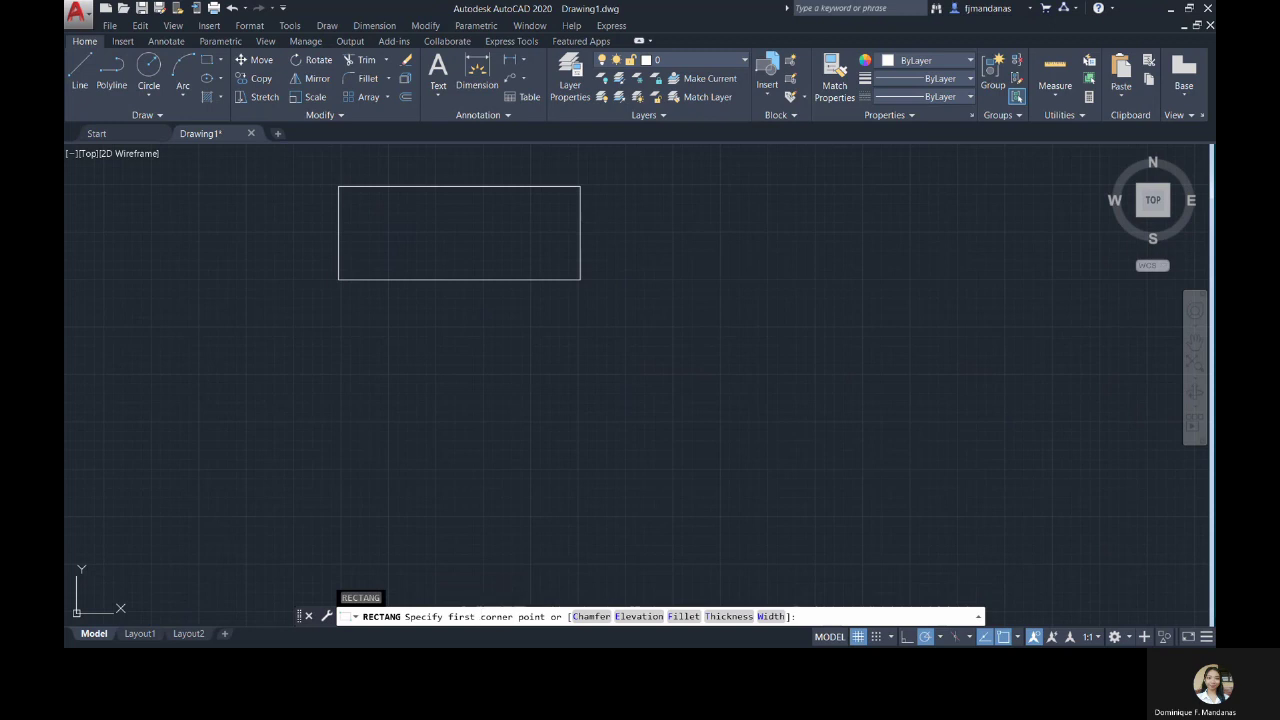
{"action": "left_click", "coordinate": [340, 324]}
{"action": "left_click", "coordinate": [579, 423]}
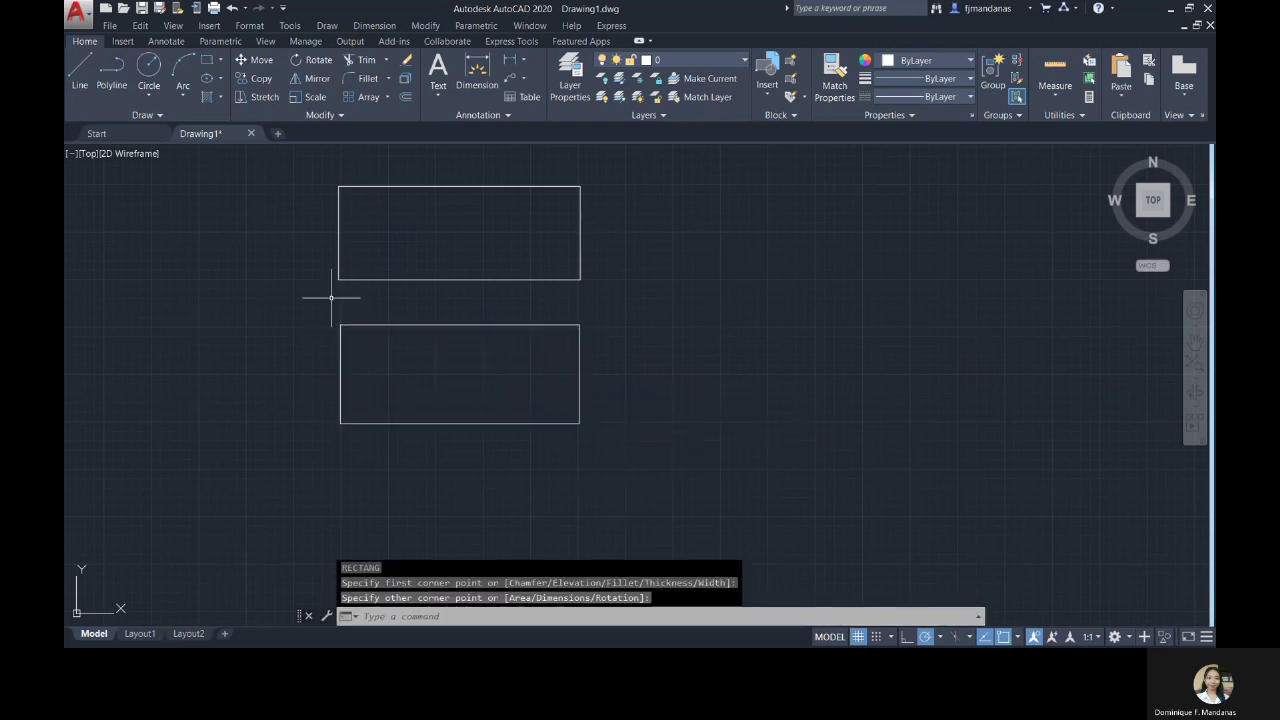
- Draw a third rectangle of similar size to the right of the first one
{"action": "left_click", "coordinate": [208, 63]}
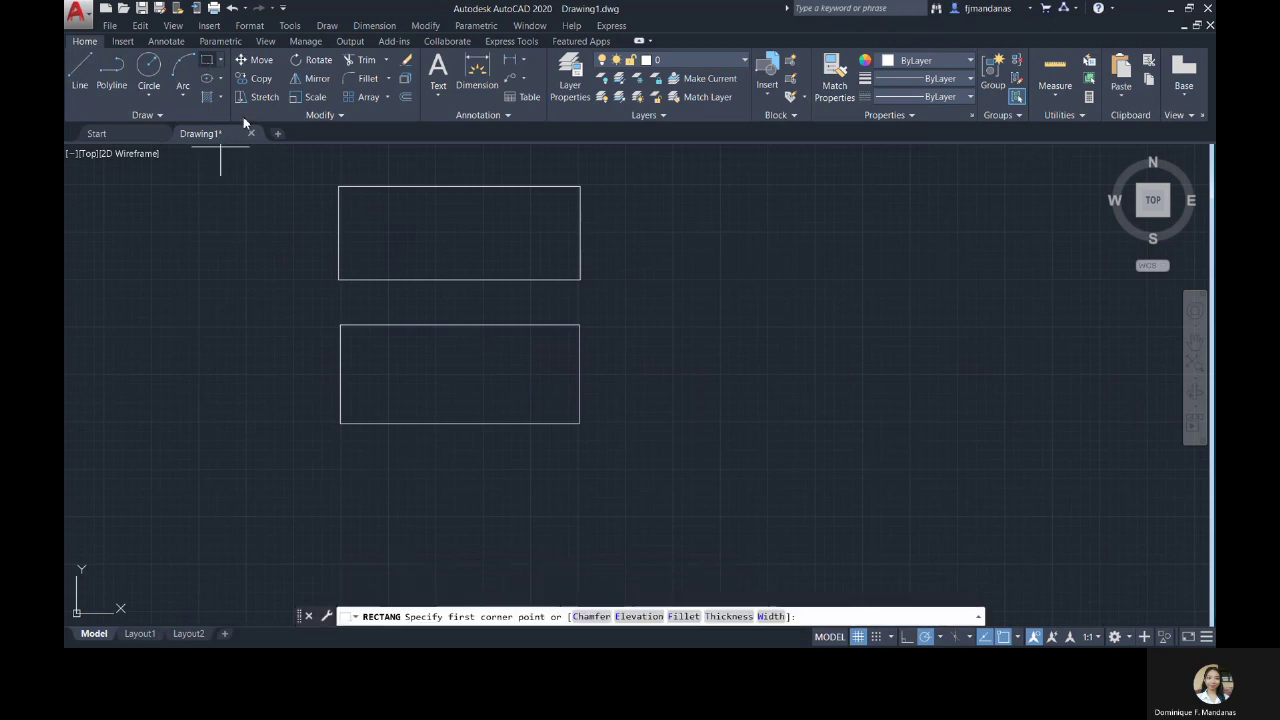
{"action": "left_click", "coordinate": [624, 186]}
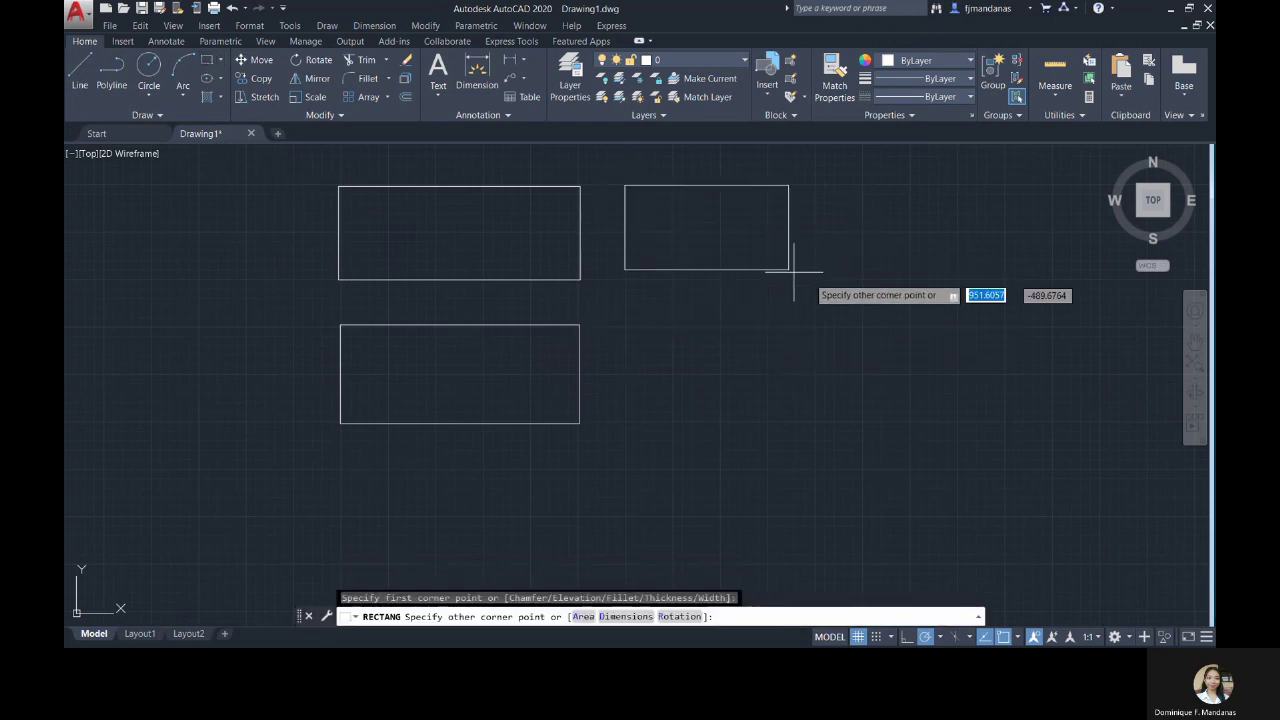
{"action": "left_click", "coordinate": [864, 282]}
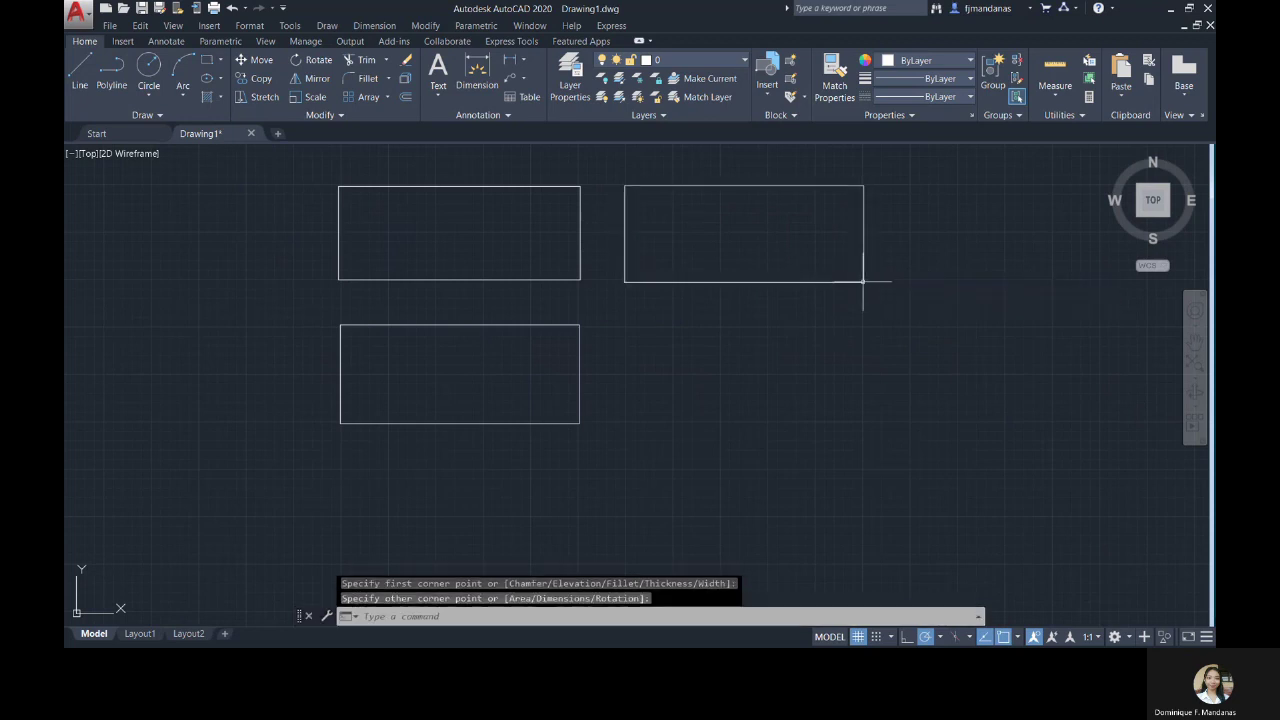
- Delete all the rectangles from the drawing
{"action": "left_click", "coordinate": [221, 64]}
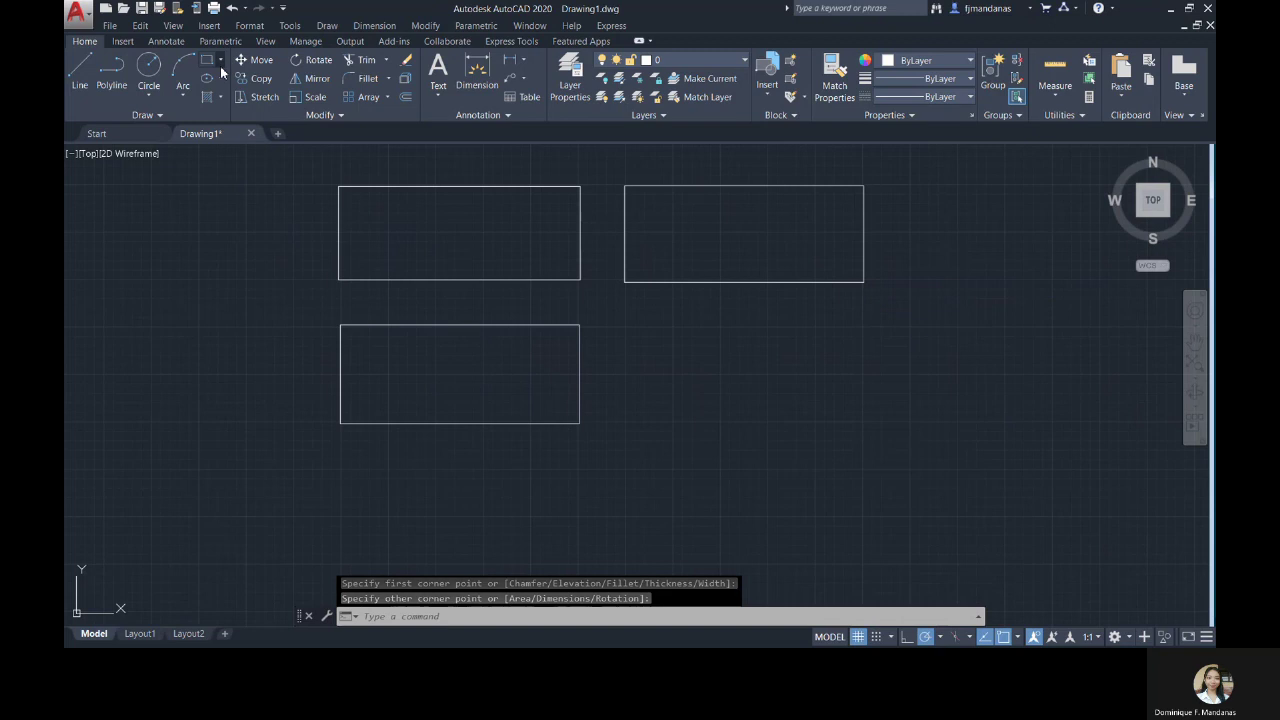
{"action": "left_click", "coordinate": [443, 228]}
{"action": "left_click", "coordinate": [970, 491]}
{"action": "key", "text": "Delete"}
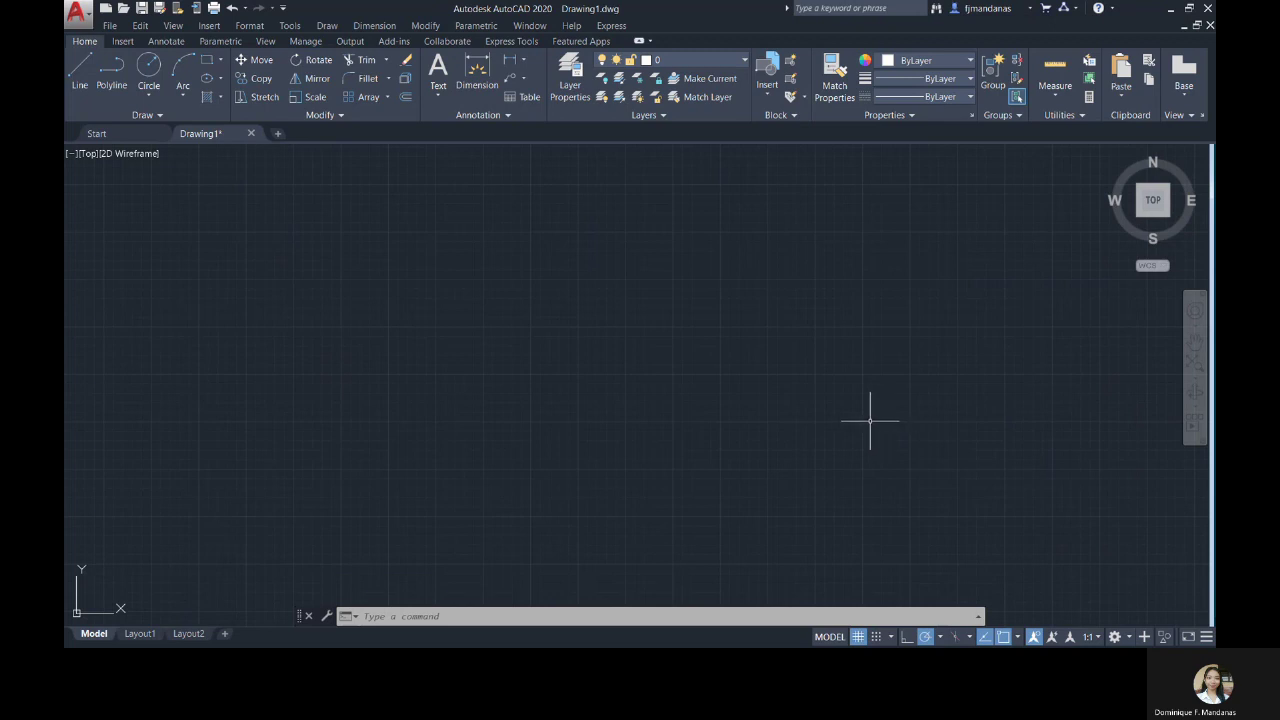
{"action": "left_click", "coordinate": [222, 60]}
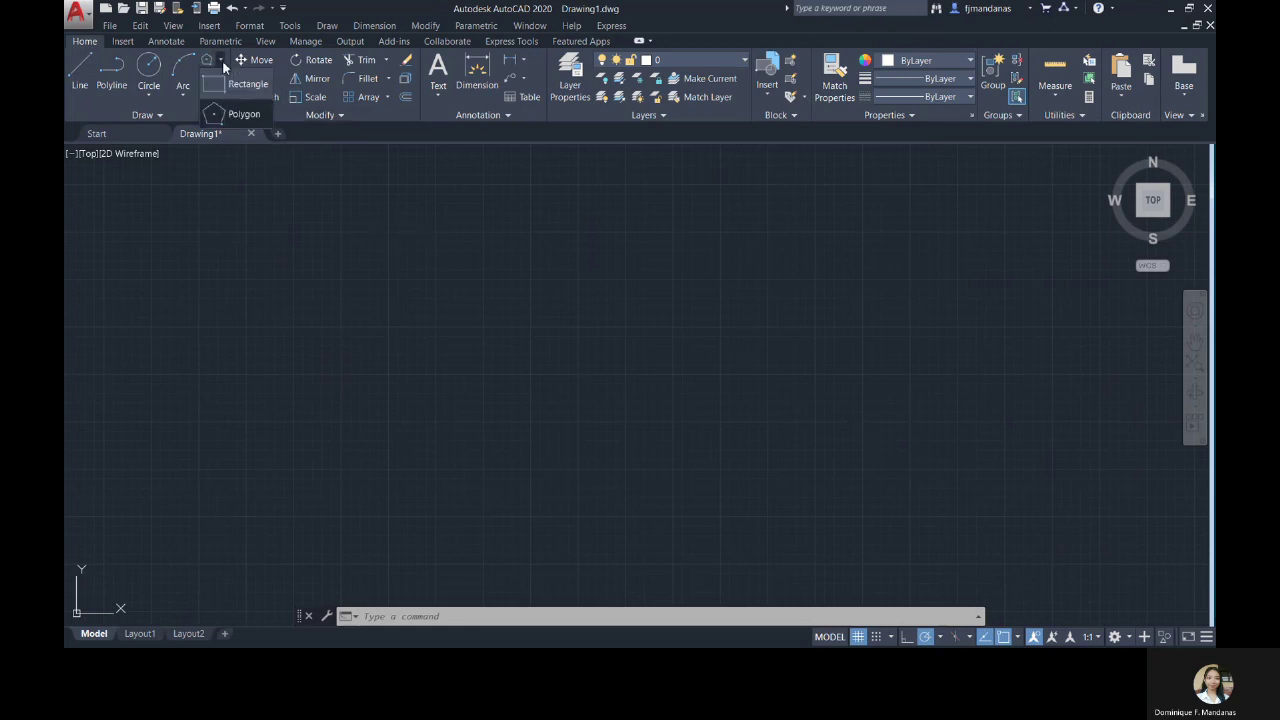
{"action": "left_click", "coordinate": [235, 116]}
{"action": "key", "text": "Escape"}
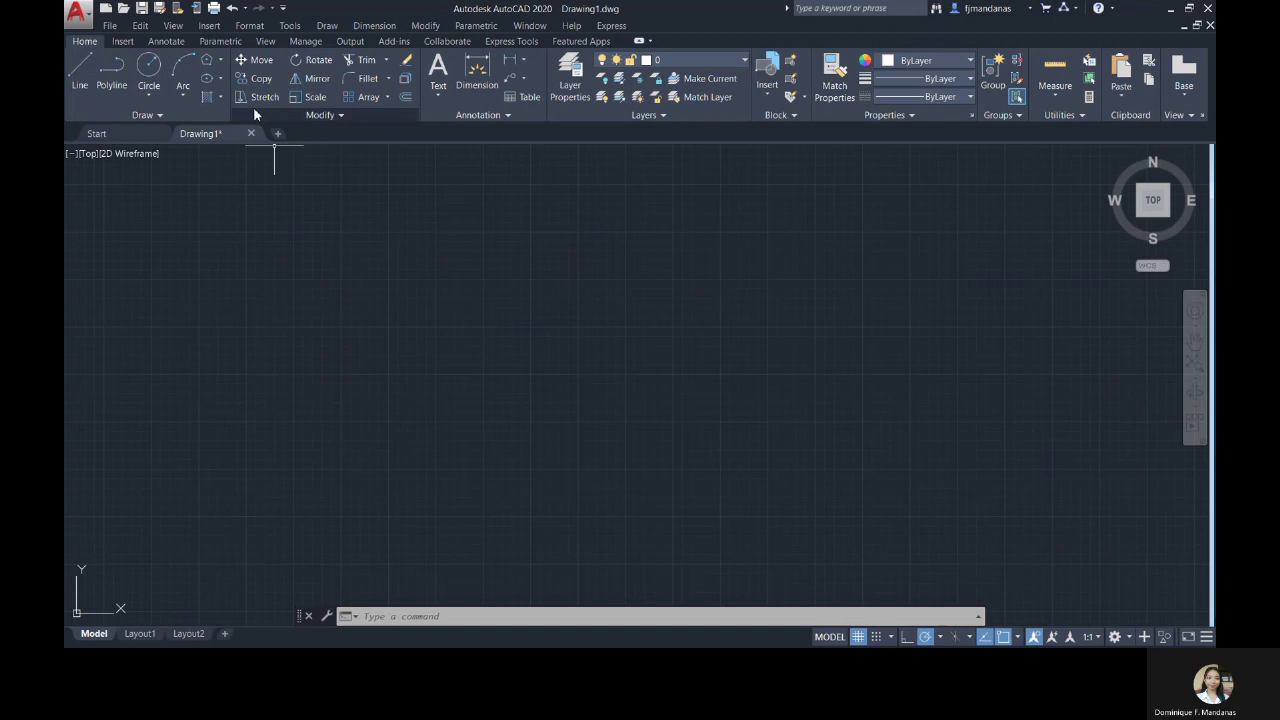
- Draw a five-sided polygon inscribed in a circle of radius 500 in the left half of the drawing area
{"action": "left_click", "coordinate": [222, 60]}
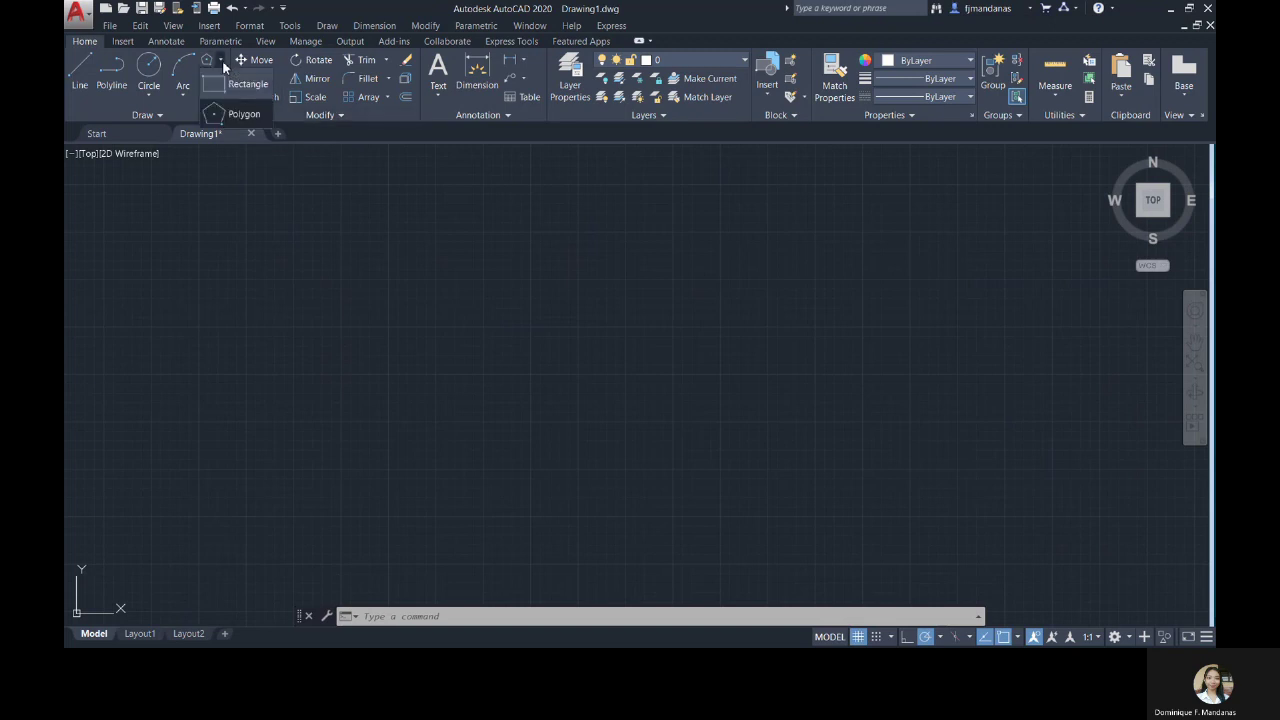
{"action": "left_click", "coordinate": [236, 116]}
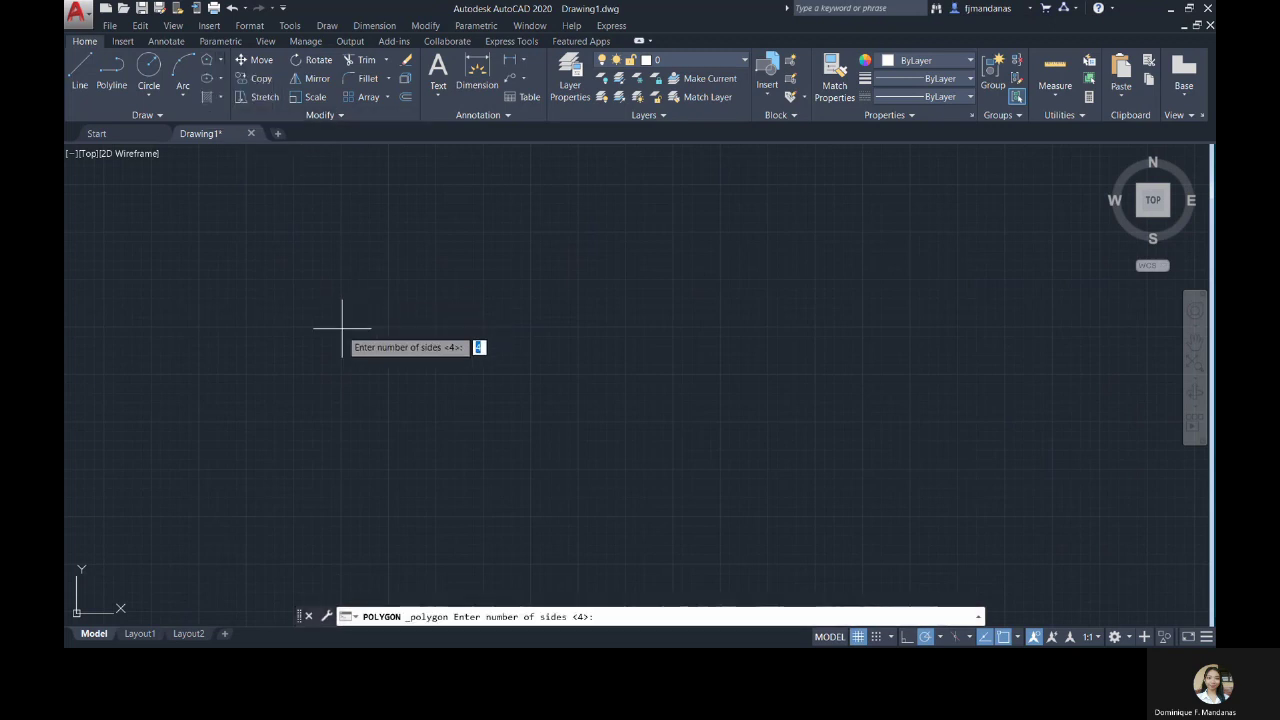
{"action": "type", "text": "5"}
{"action": "key", "text": "Return"}
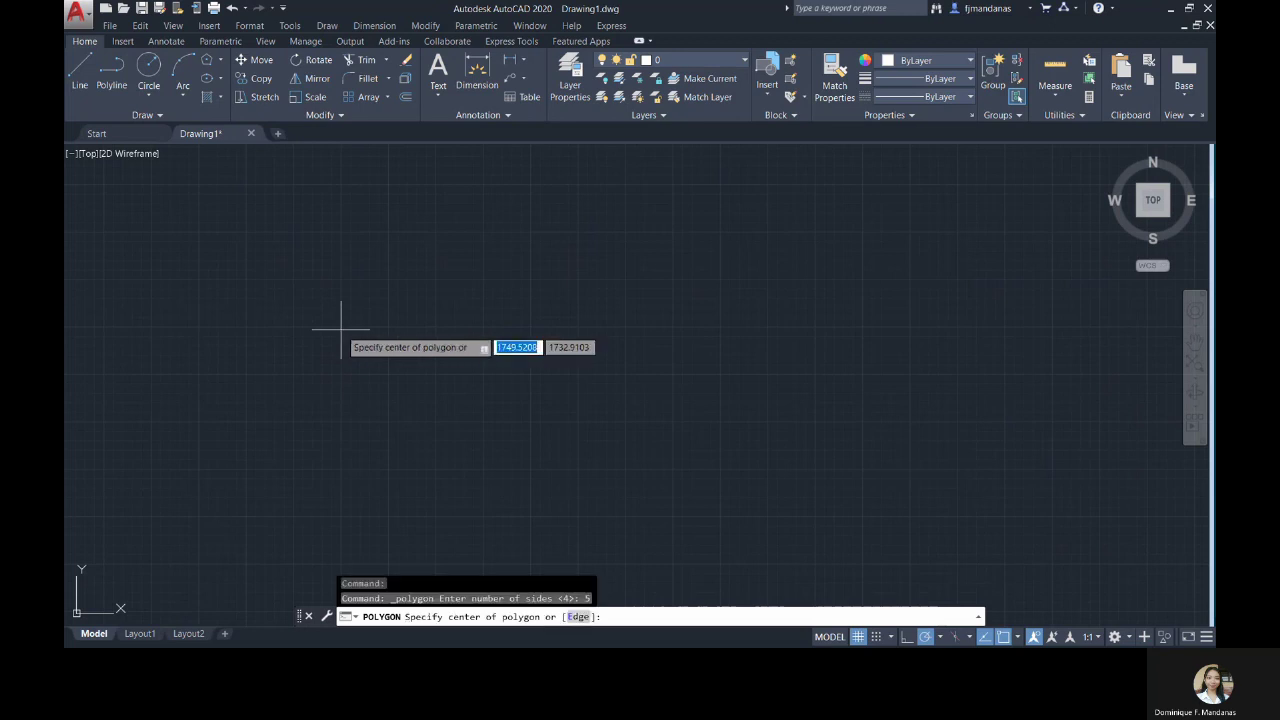
{"action": "left_click", "coordinate": [340, 335]}
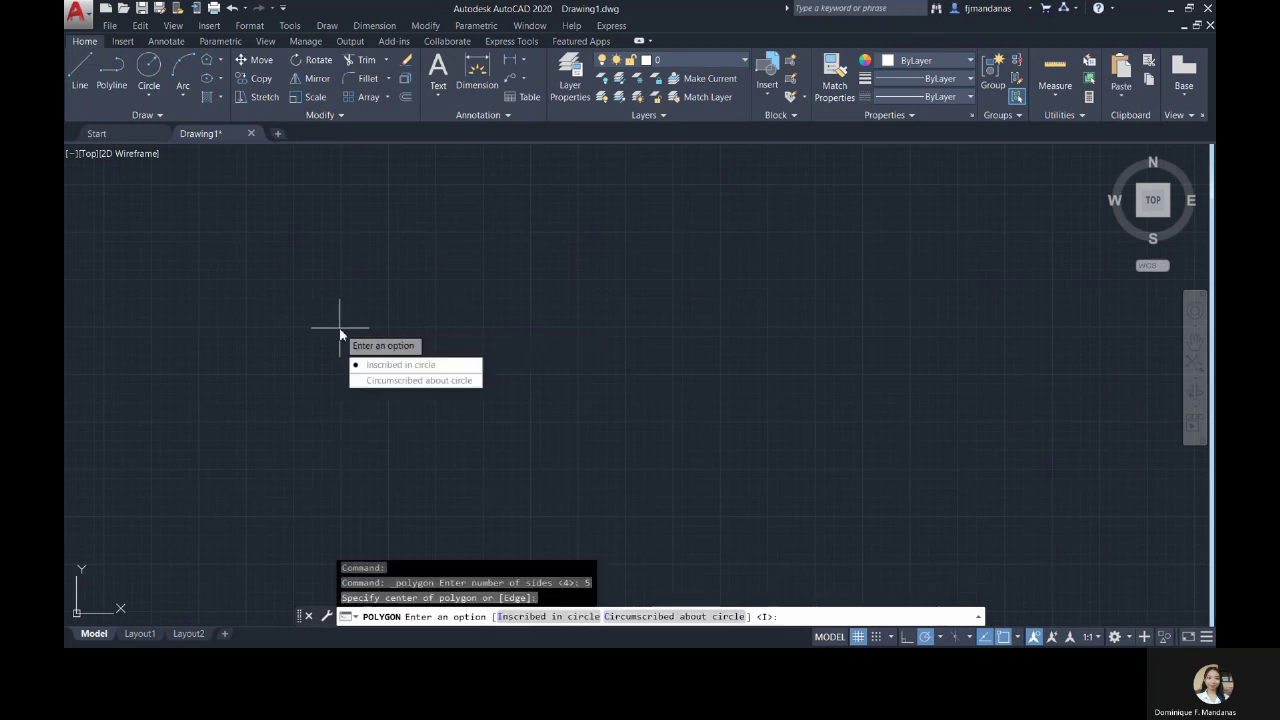
{"action": "left_click", "coordinate": [391, 366]}
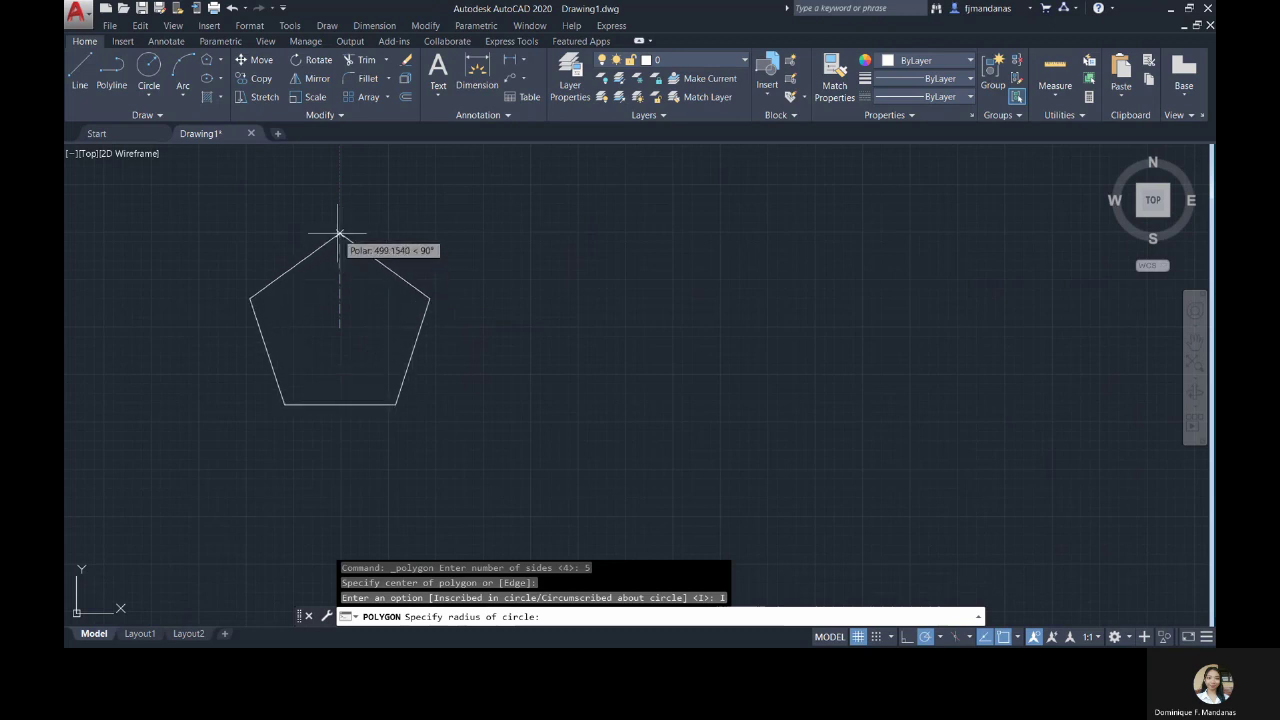
{"action": "type", "text": "500"}
{"action": "key", "text": "Return"}
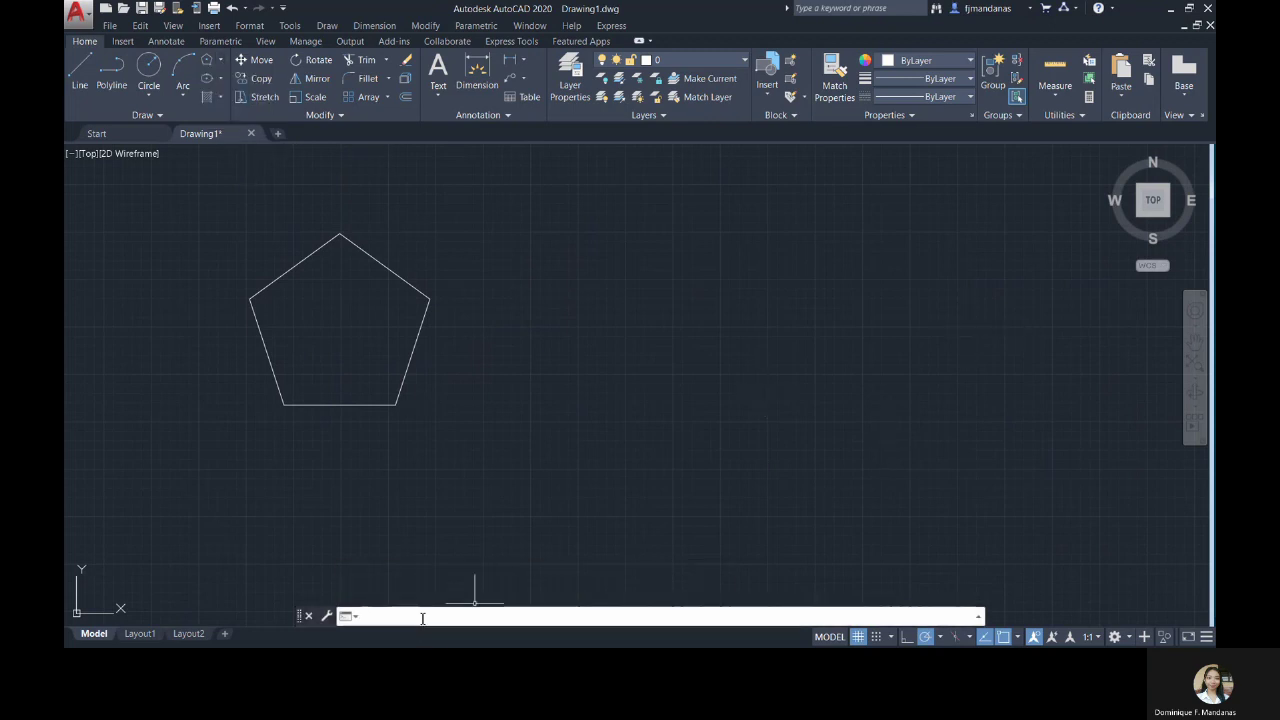
- Draw an eight-sided polygon inscribed in a circle of radius 500 to the right of the pentagon
{"action": "type", "text": "LYGON"}
{"action": "key", "text": "Return"}
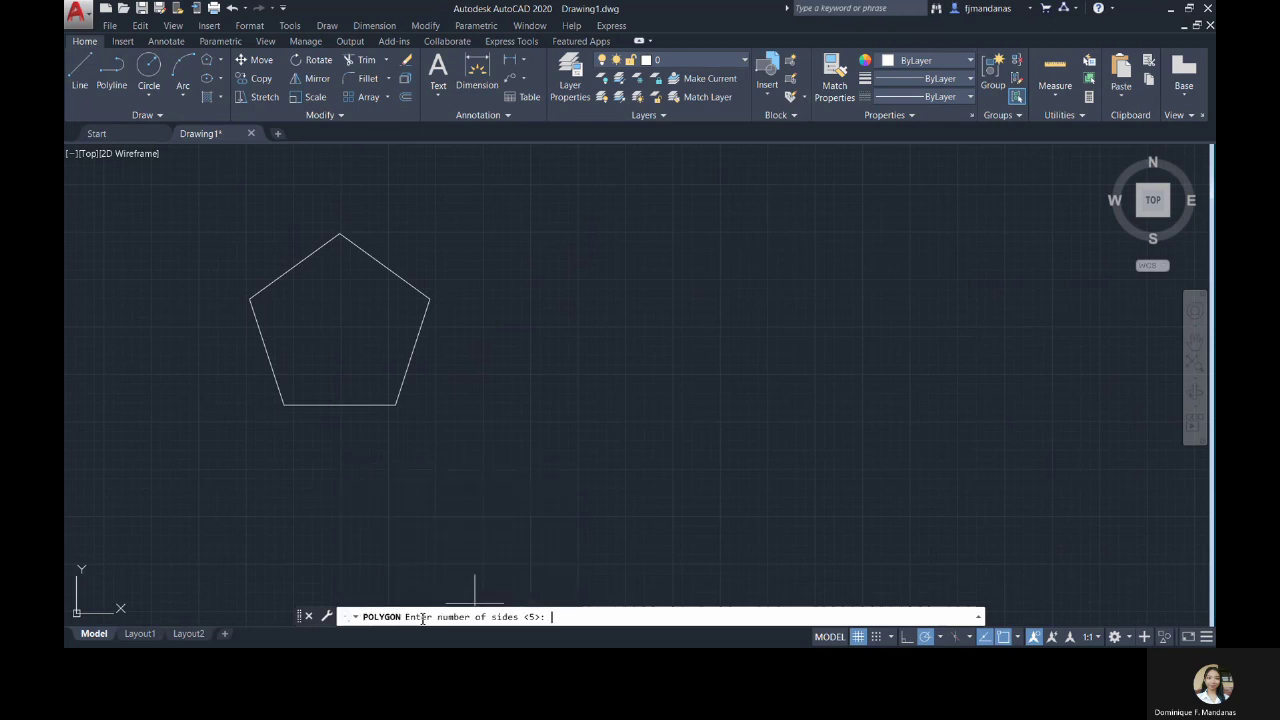
{"action": "type", "text": "8"}
{"action": "key", "text": "Return"}
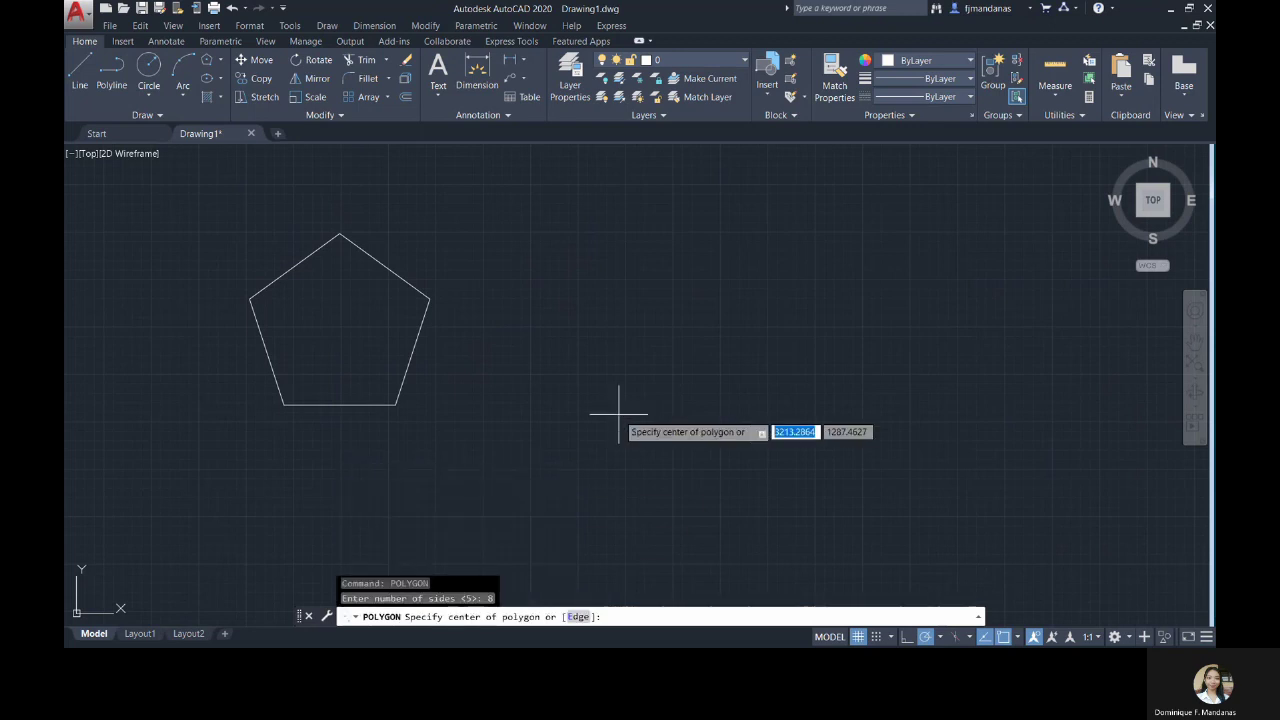
{"action": "left_click", "coordinate": [626, 327]}
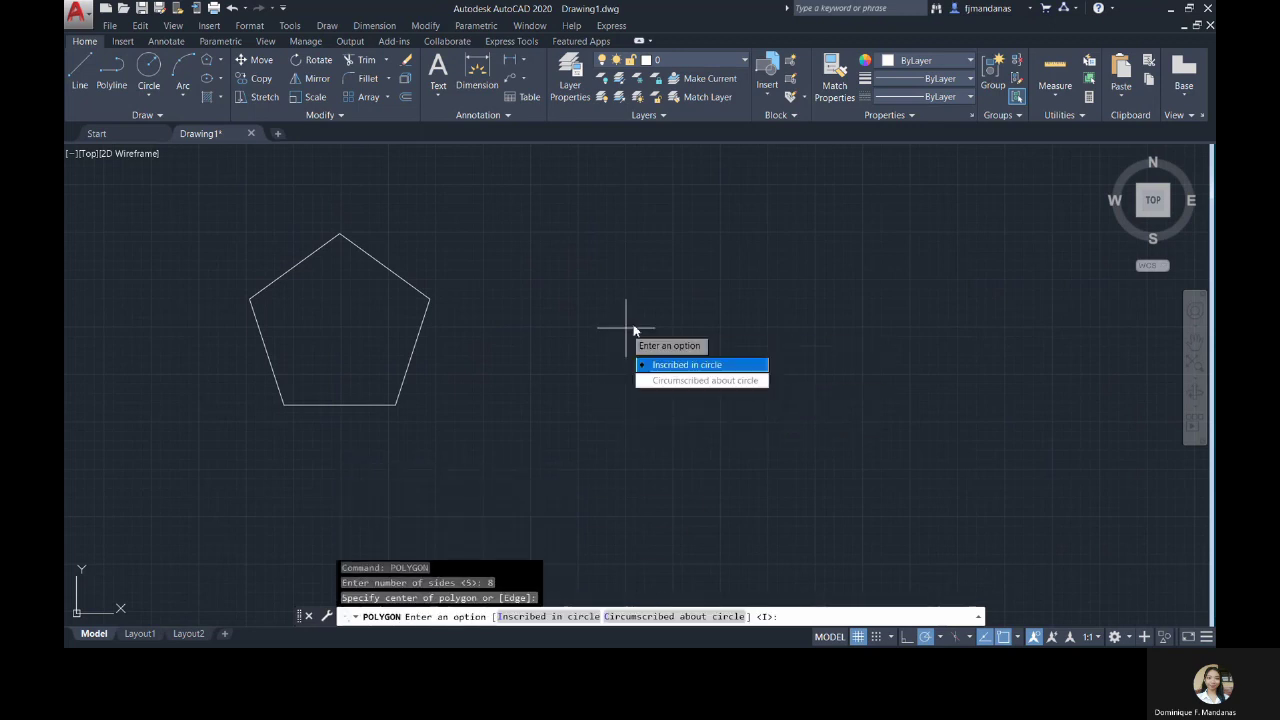
{"action": "key", "text": "Return"}
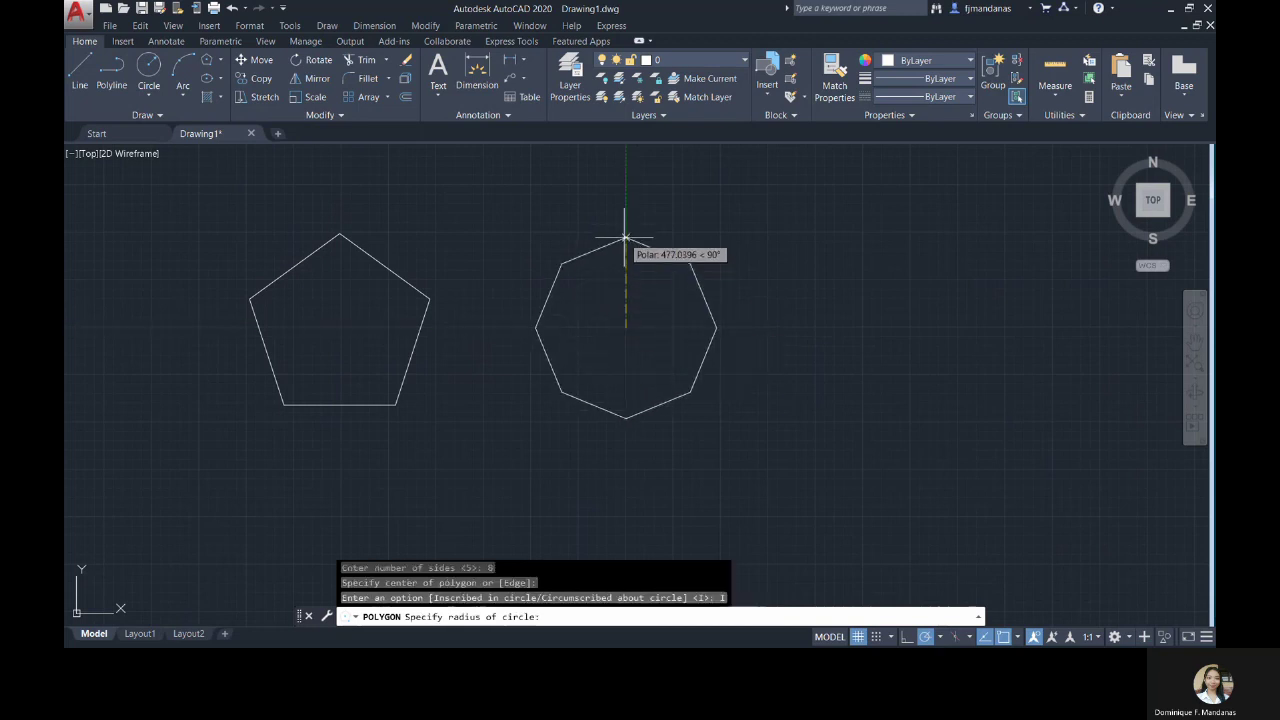
{"action": "type", "text": "500"}
{"action": "key", "text": "Return"}
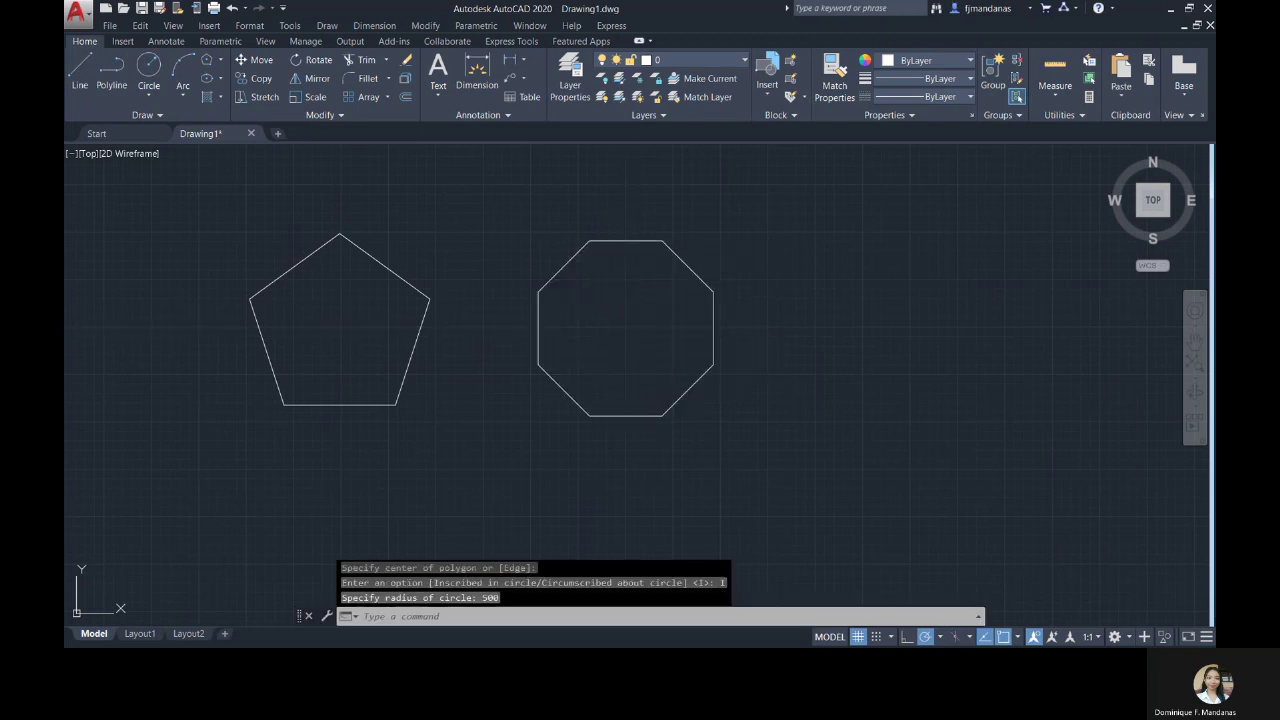
- Draw a 1024-sided polygon inscribed in a circle of radius 500 to the right of the octagon
{"action": "type", "text": "P"}
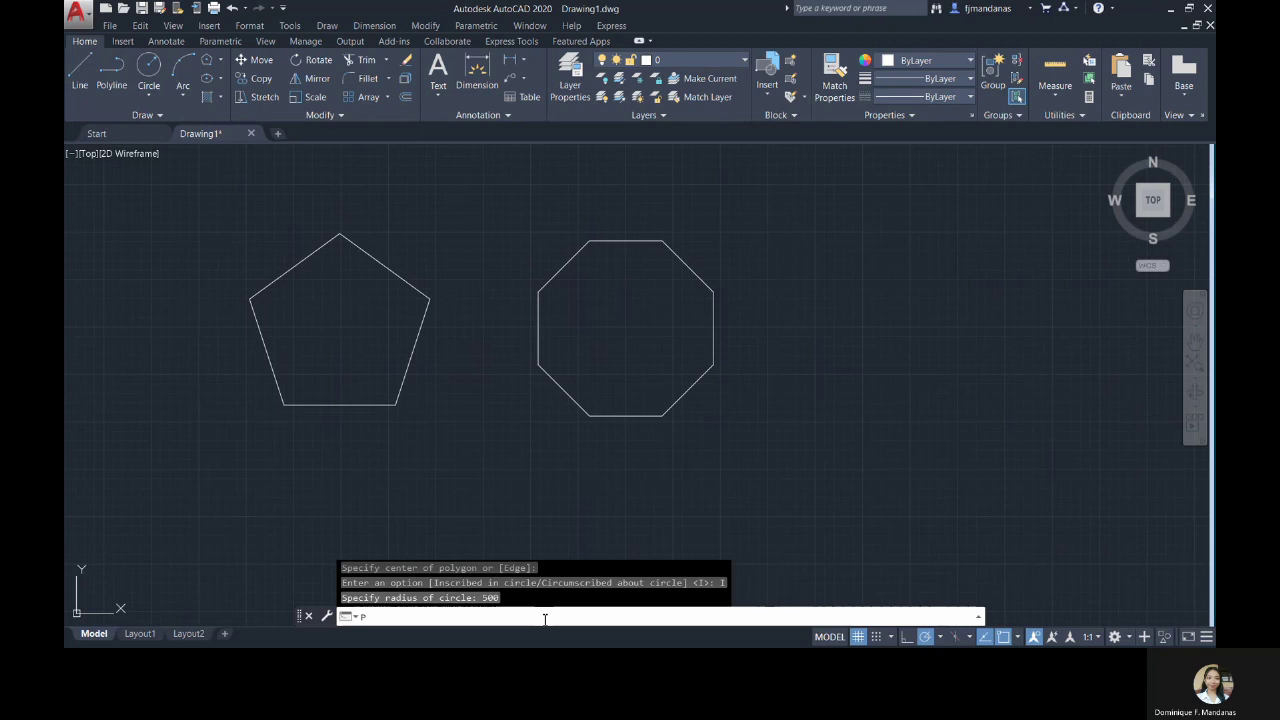
{"action": "type", "text": "OL"}
{"action": "key", "text": "Return"}
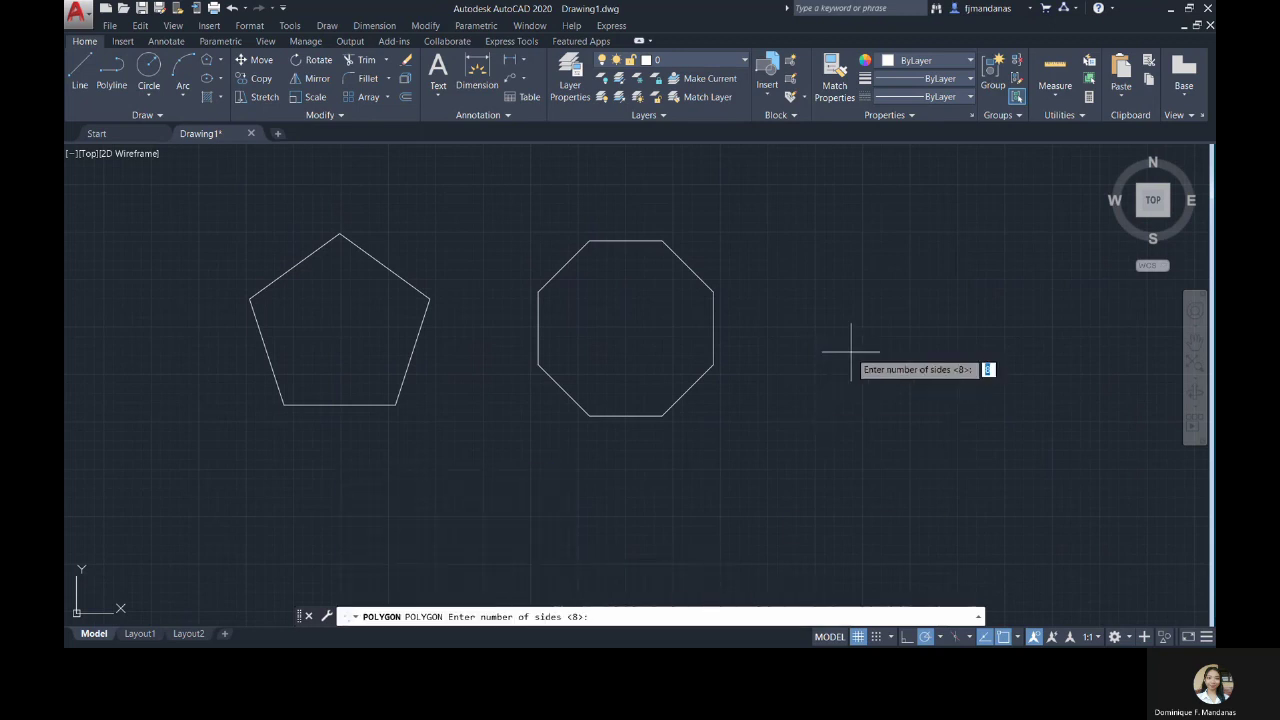
{"action": "key", "text": "Return"}
{"action": "left_click", "coordinate": [909, 324]}
{"action": "key", "text": "Return"}
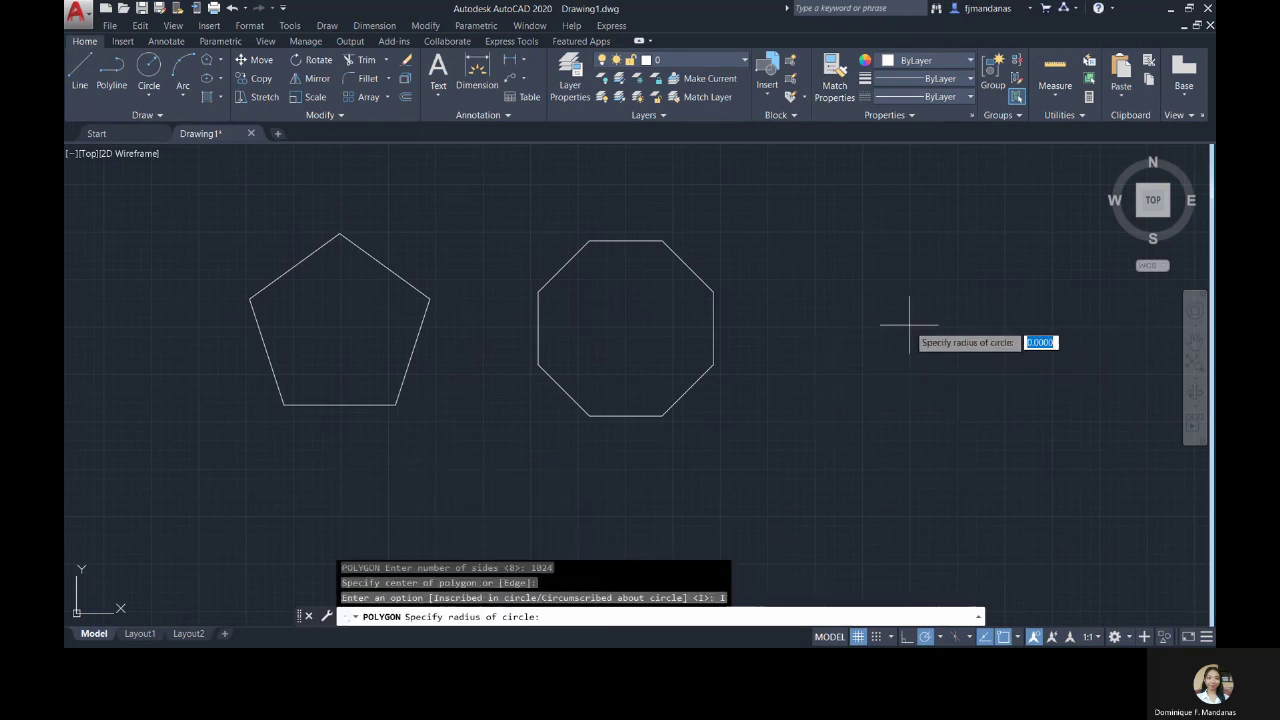
{"action": "scroll", "coordinate": [909, 197], "scroll_direction": "down", "scroll_amount": 4}
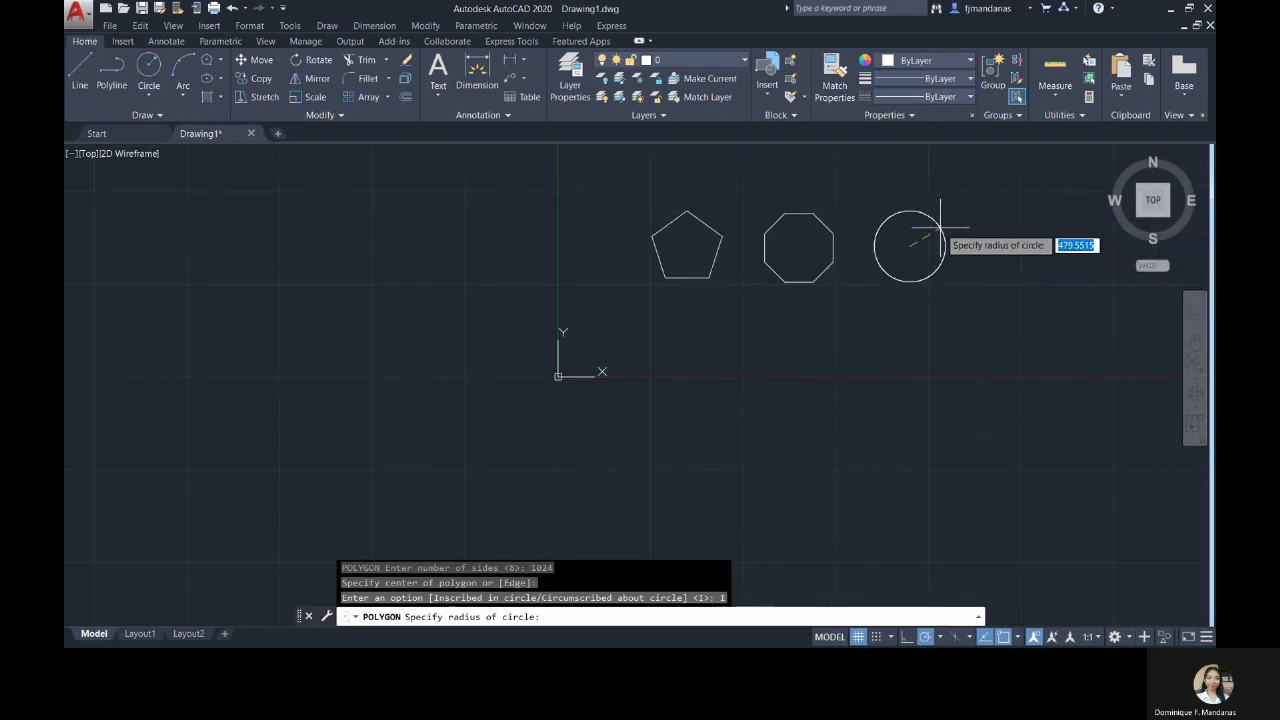
{"action": "type", "text": "500"}
{"action": "key", "text": "Return"}
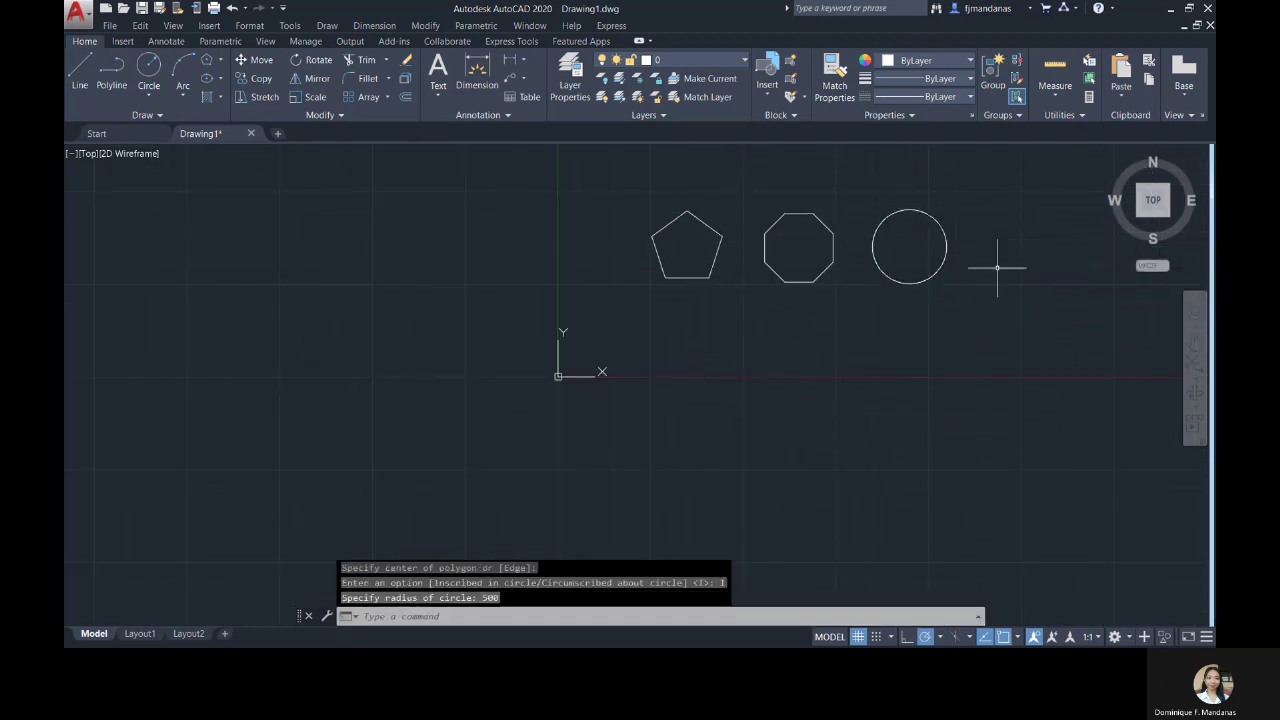
{"action": "scroll", "coordinate": [943, 234], "scroll_direction": "up", "scroll_amount": 5}
{"action": "scroll", "coordinate": [749, 294], "scroll_direction": "down", "scroll_amount": 5}
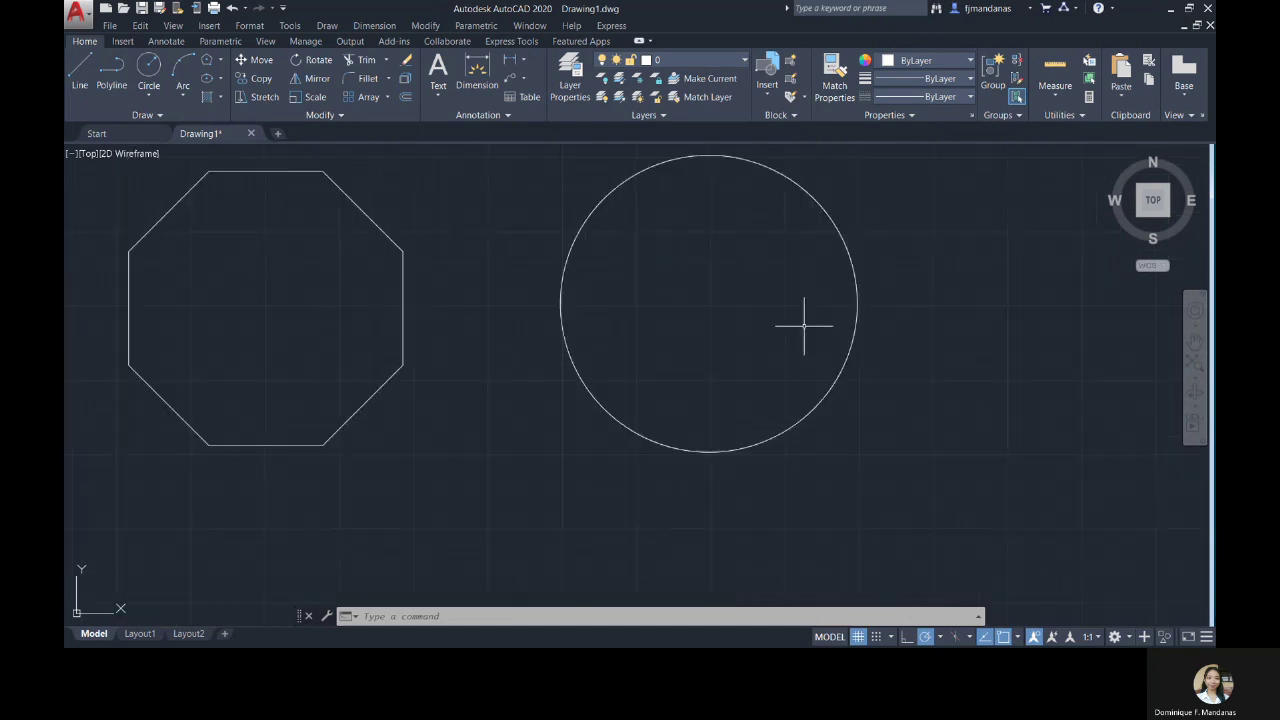
- Draw a nine-sided polygon inscribed in a circle of radius 500 to the right of the 1024-sided polygon
{"action": "type", "text": "p"}
{"action": "key", "text": "Return"}
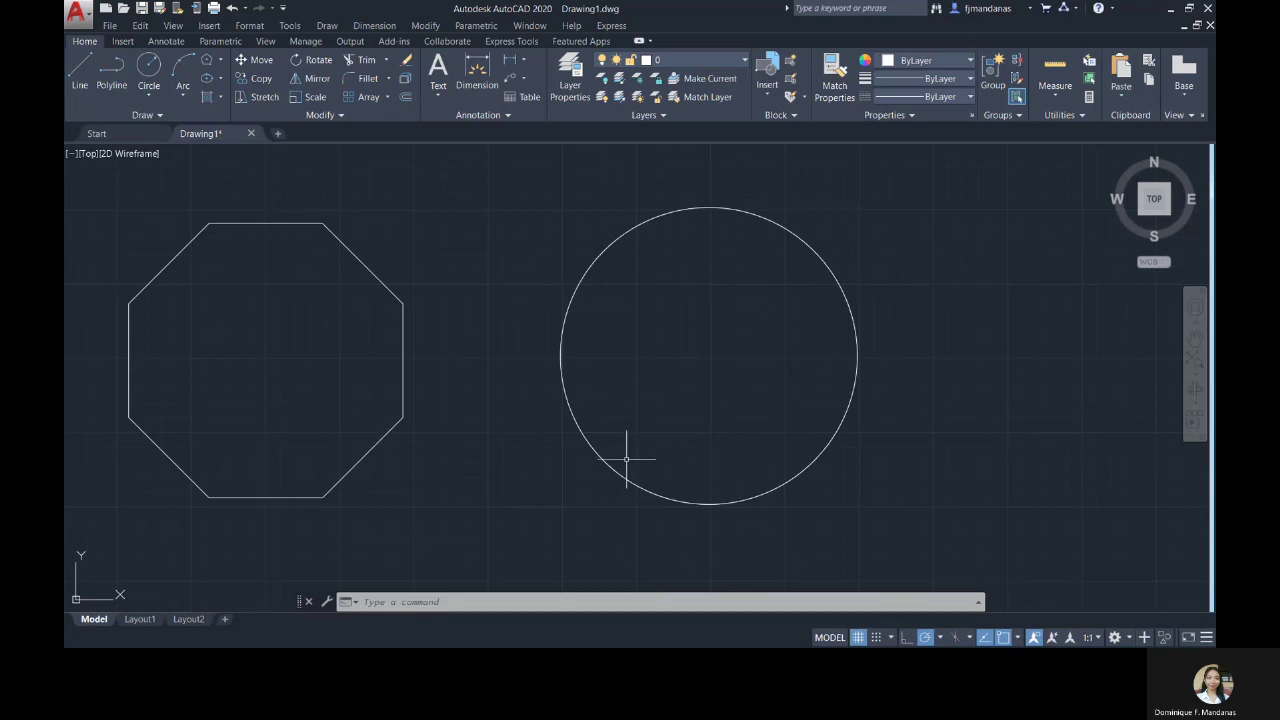
{"action": "type", "text": "p"}
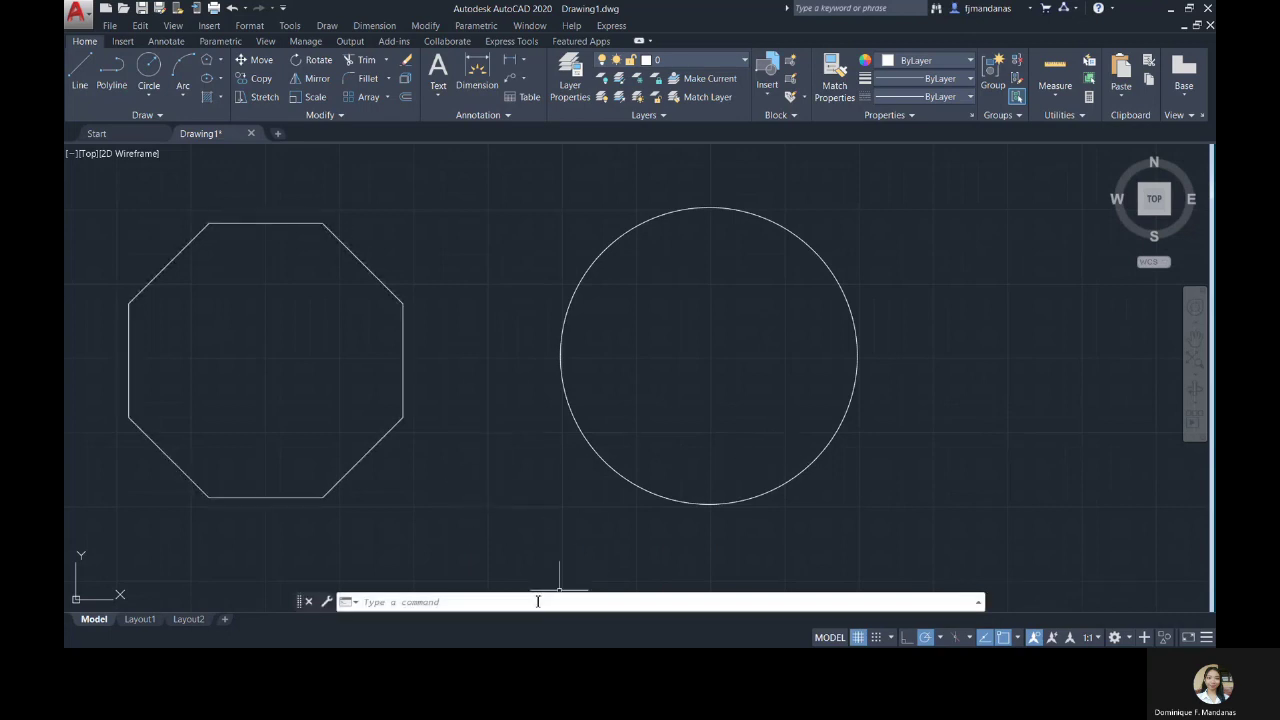
{"action": "key", "text": "Return"}
{"action": "left_click_drag", "start_coordinate": [997, 449], "coordinate": [608, 450]}
{"action": "key", "text": "Escape"}
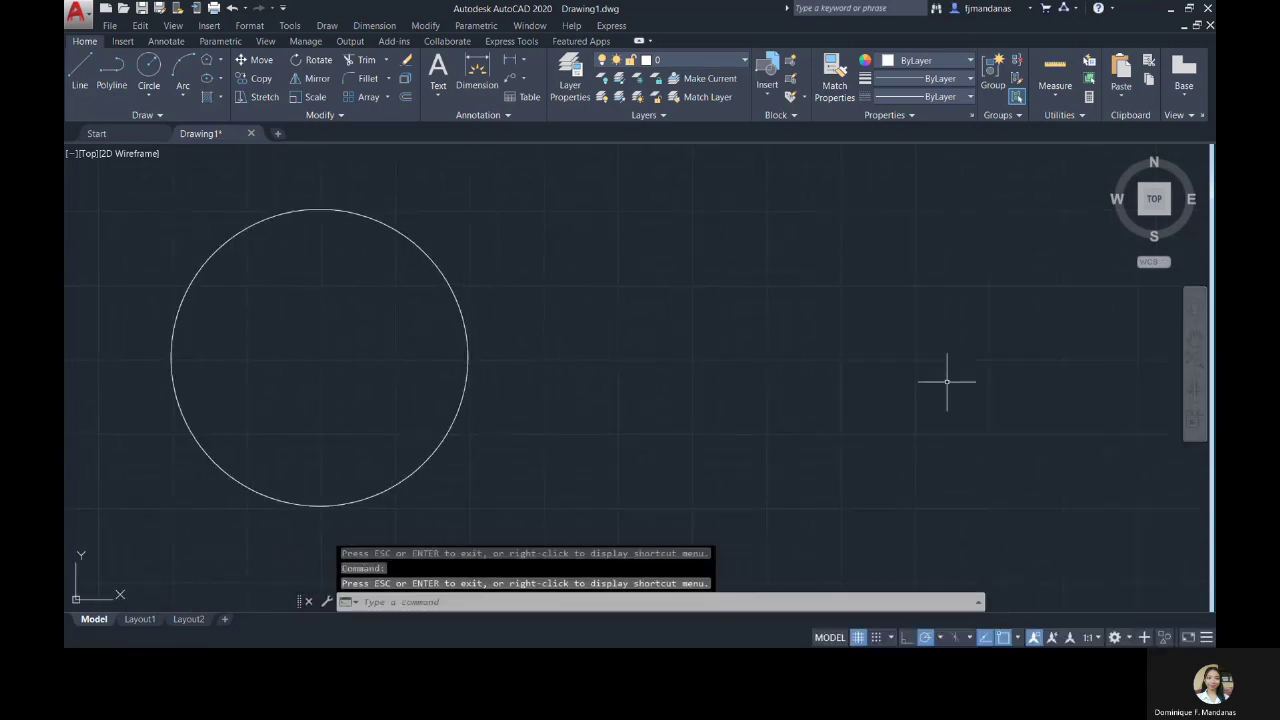
{"action": "type", "text": "POL"}
{"action": "key", "text": "Return"}
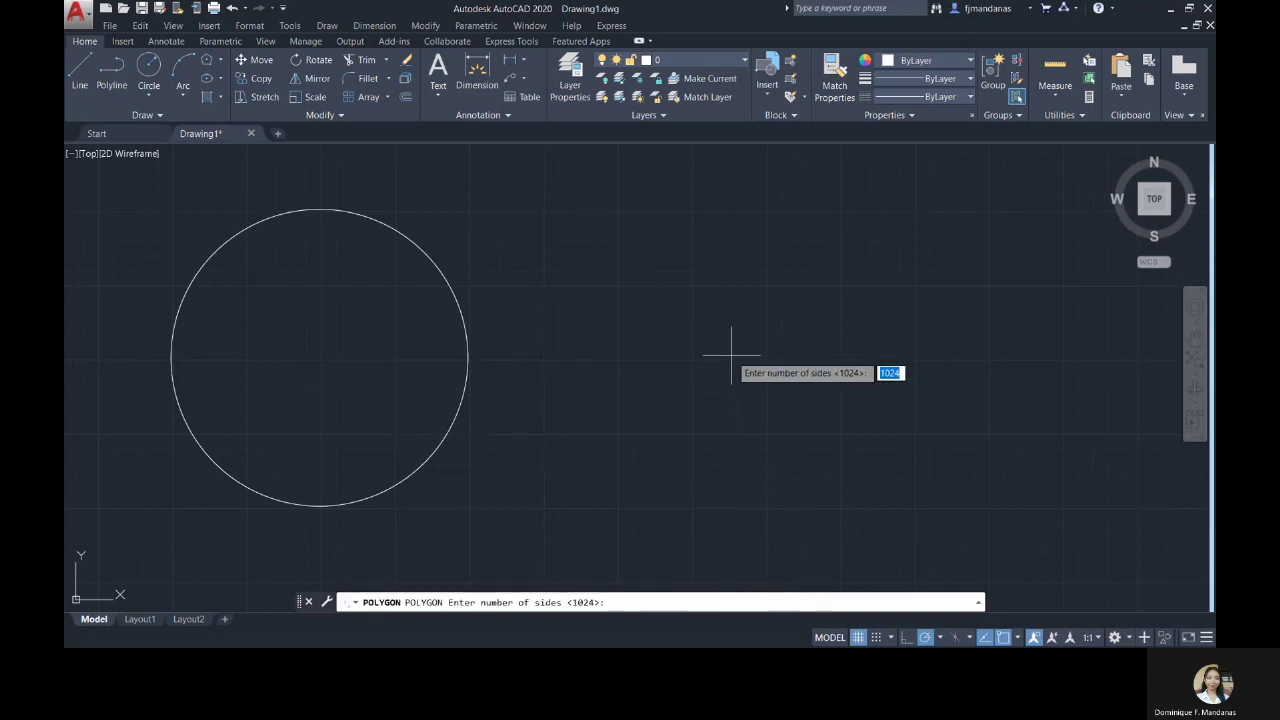
{"action": "key", "text": "Return"}
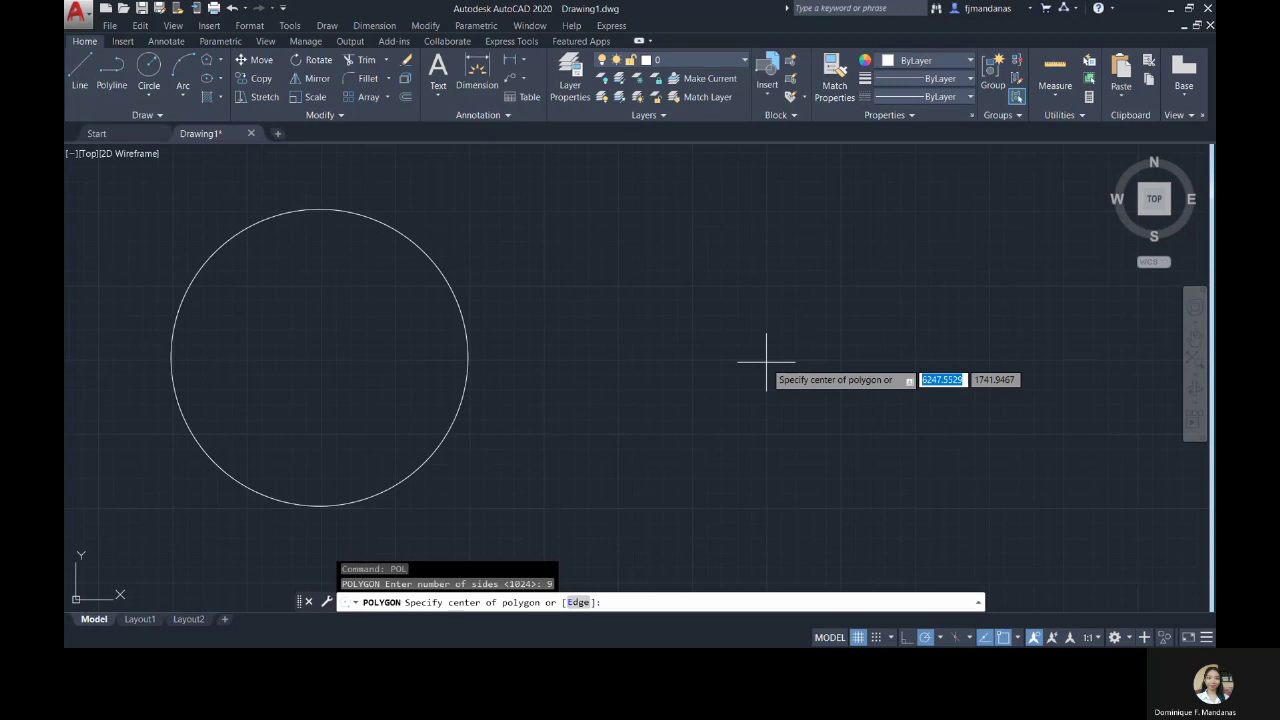
{"action": "left_click", "coordinate": [766, 362]}
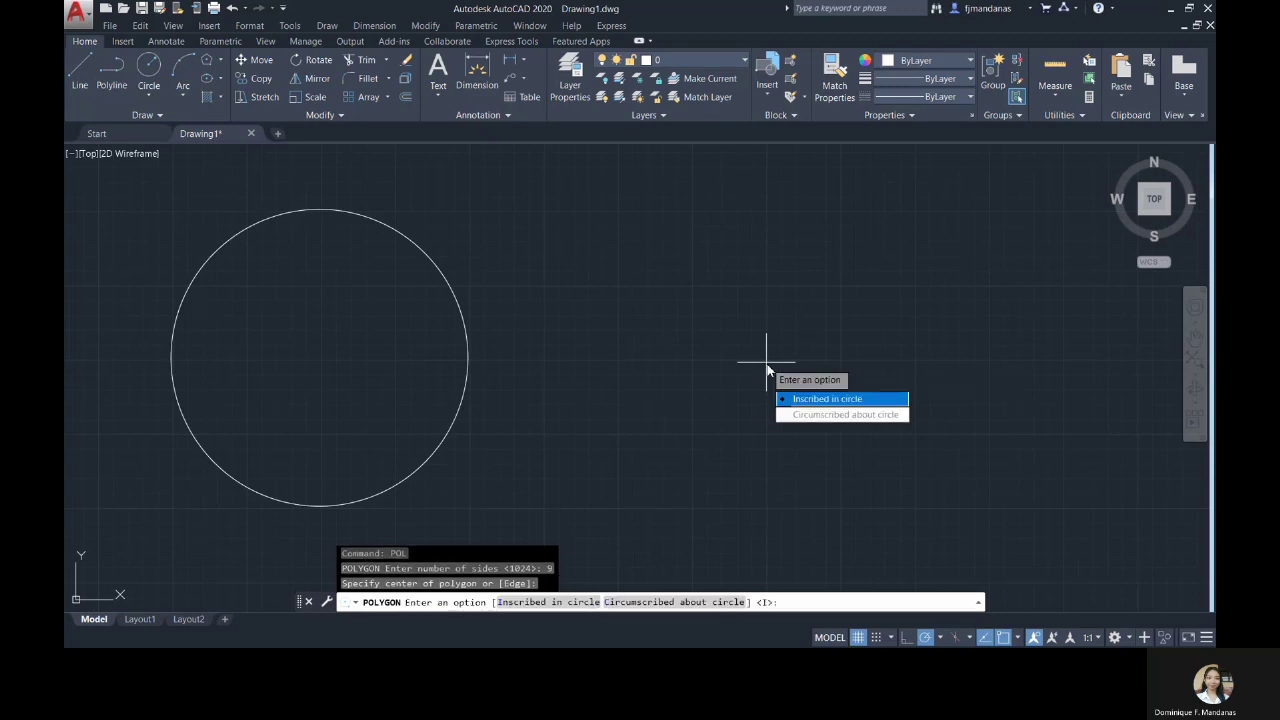
{"action": "left_click", "coordinate": [863, 400]}
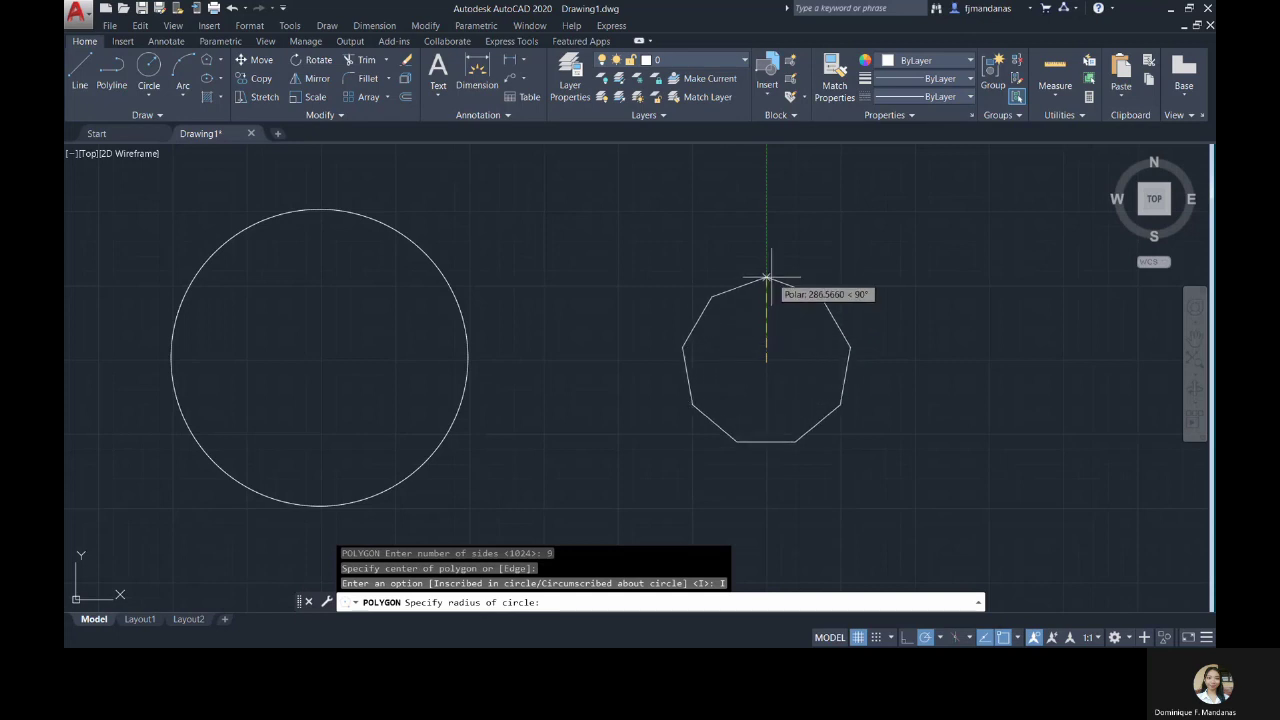
{"action": "type", "text": "500"}
{"action": "key", "text": "Return"}
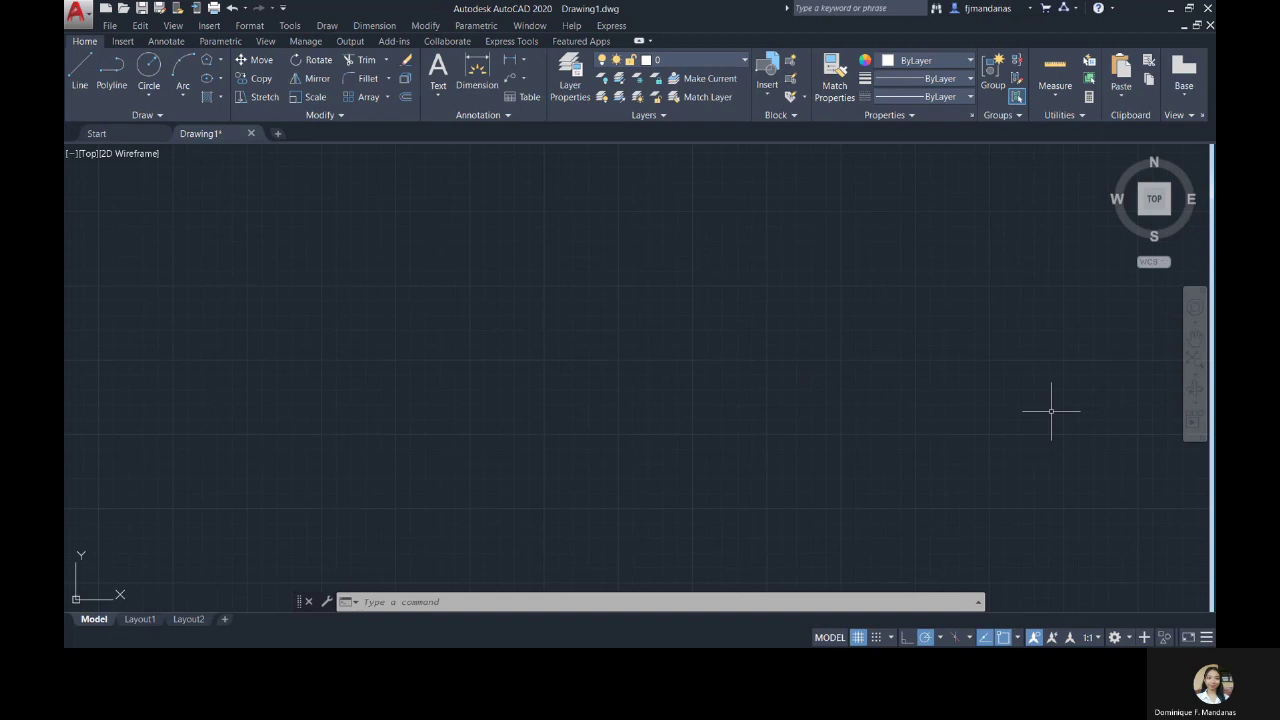
- Draw a donut with inside diameter 100 and outside diameter 500 in the upper left of the empty drawing area
{"action": "left_click", "coordinate": [150, 116]}
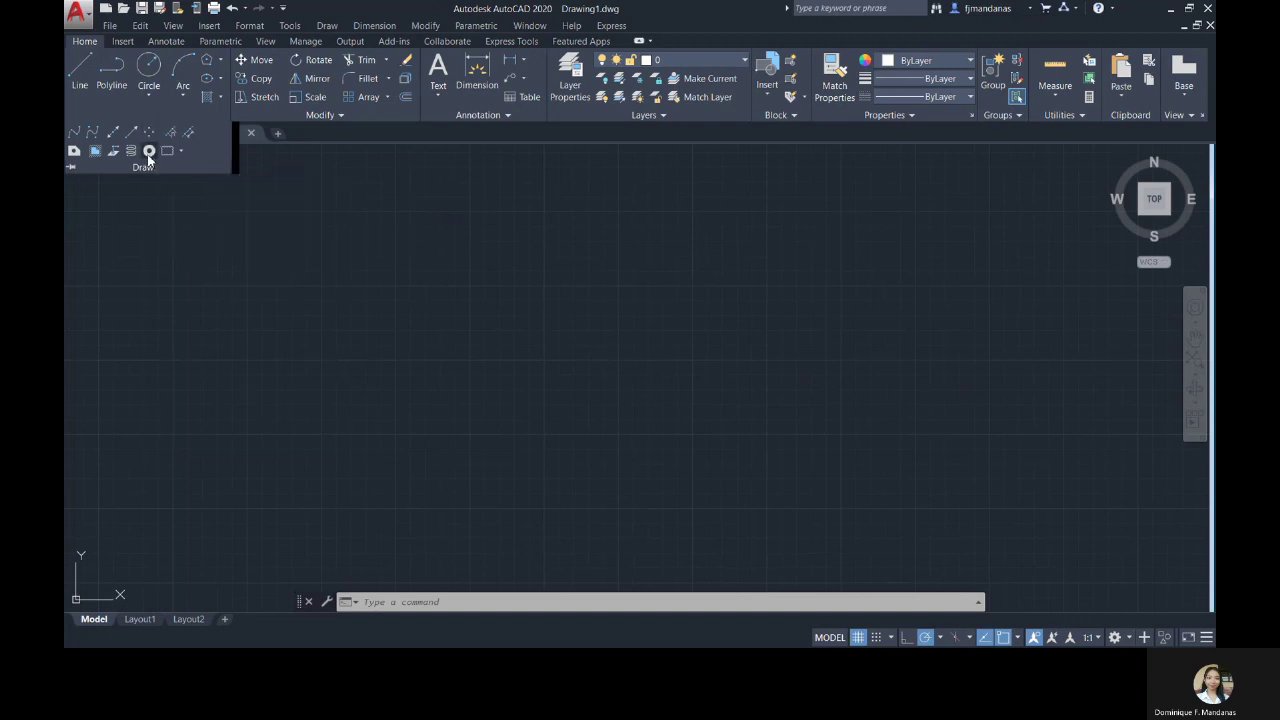
{"action": "left_click", "coordinate": [150, 152]}
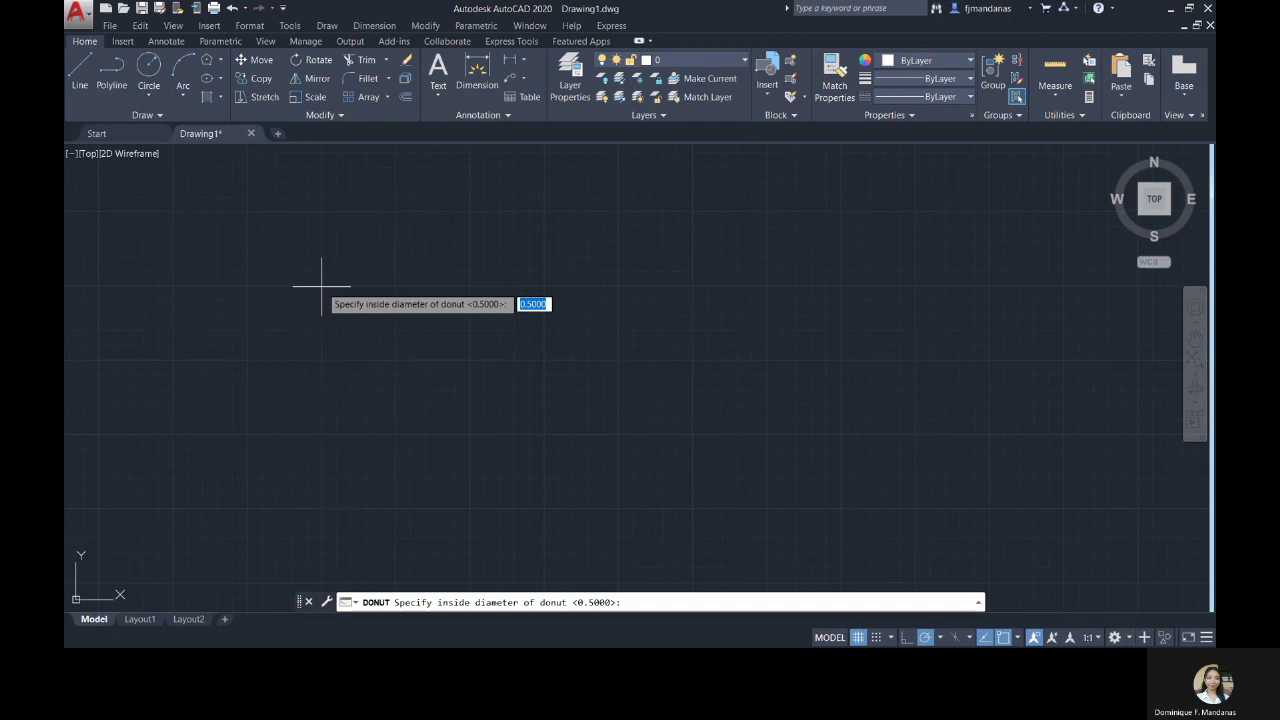
{"action": "type", "text": "100"}
{"action": "key", "text": "Return"}
{"action": "type", "text": "500"}
{"action": "key", "text": "Return"}
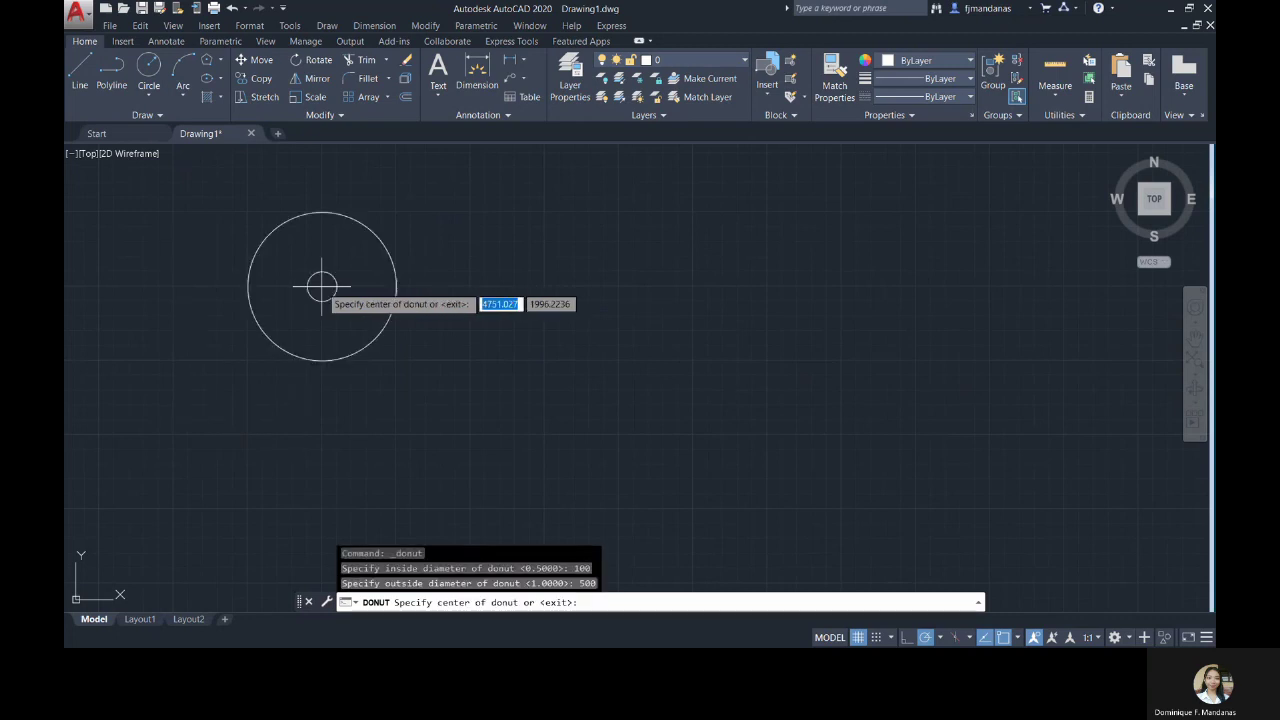
{"action": "left_click", "coordinate": [321, 288]}
{"action": "key", "text": "Escape"}
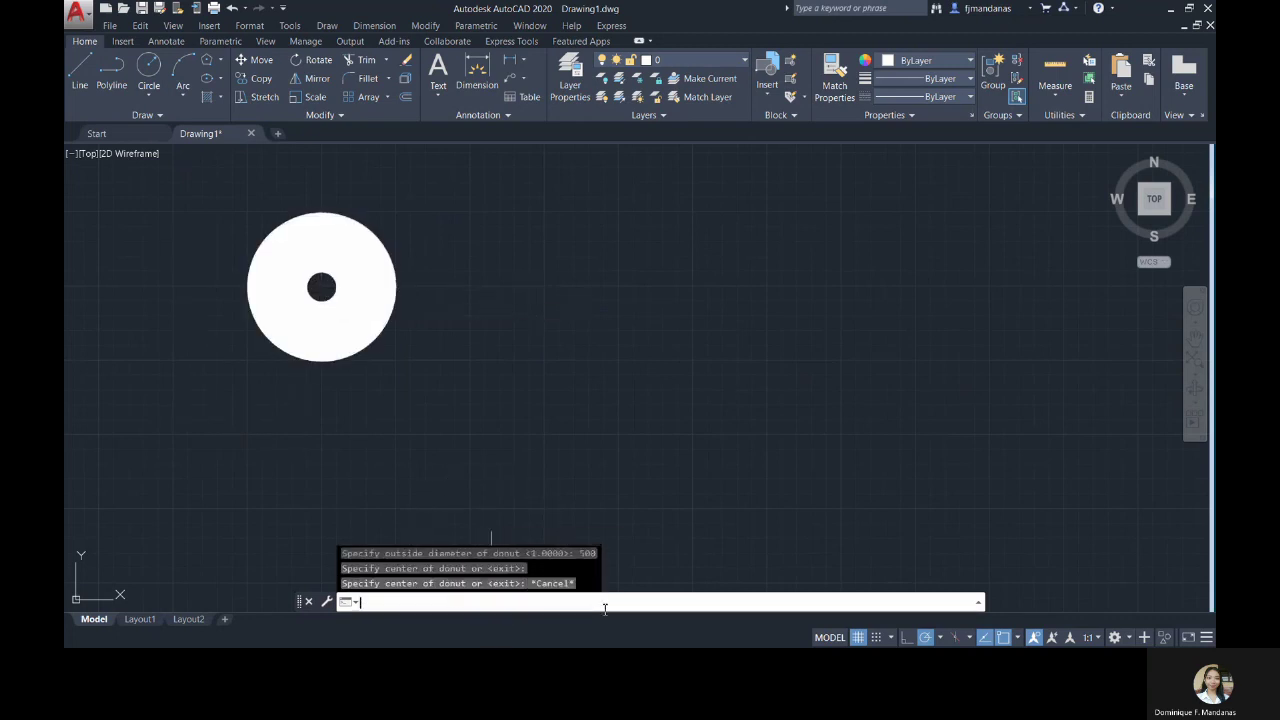
- Draw a second donut with inside diameter 100 and outside diameter 600 to the right of the first
{"action": "type", "text": "DONUT"}
{"action": "key", "text": "Return"}
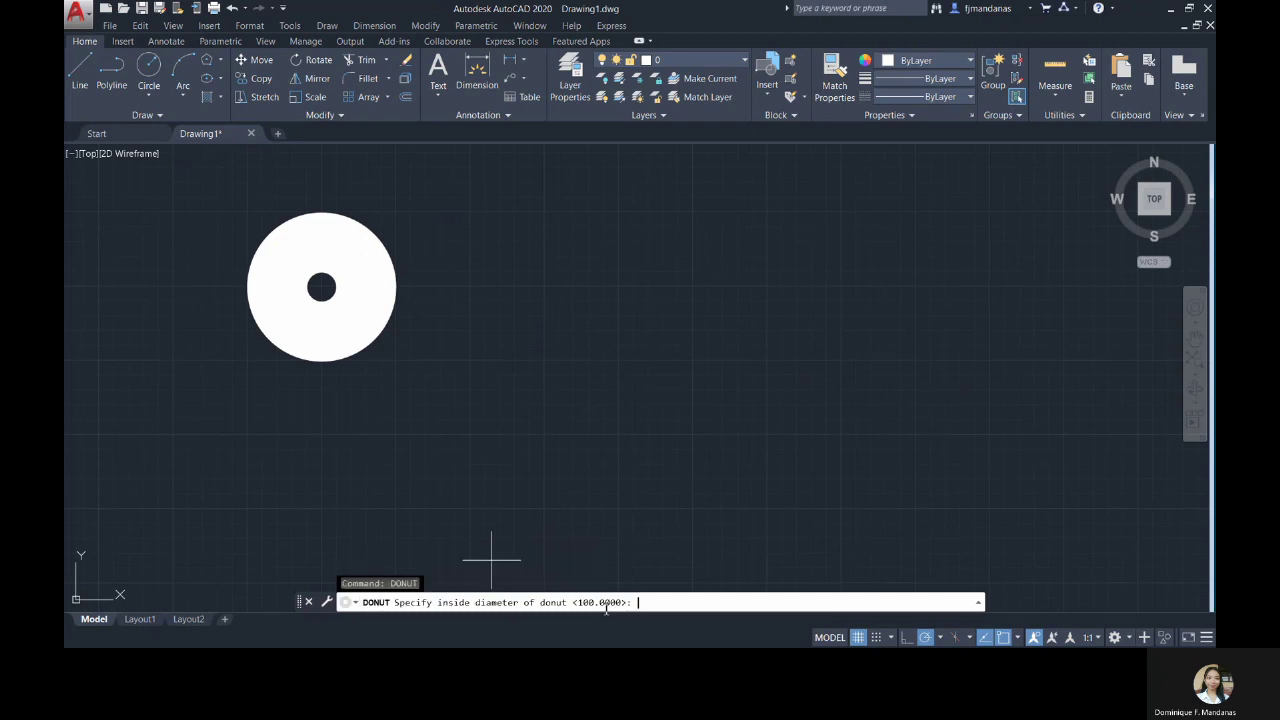
{"action": "left_click", "coordinate": [544, 287]}
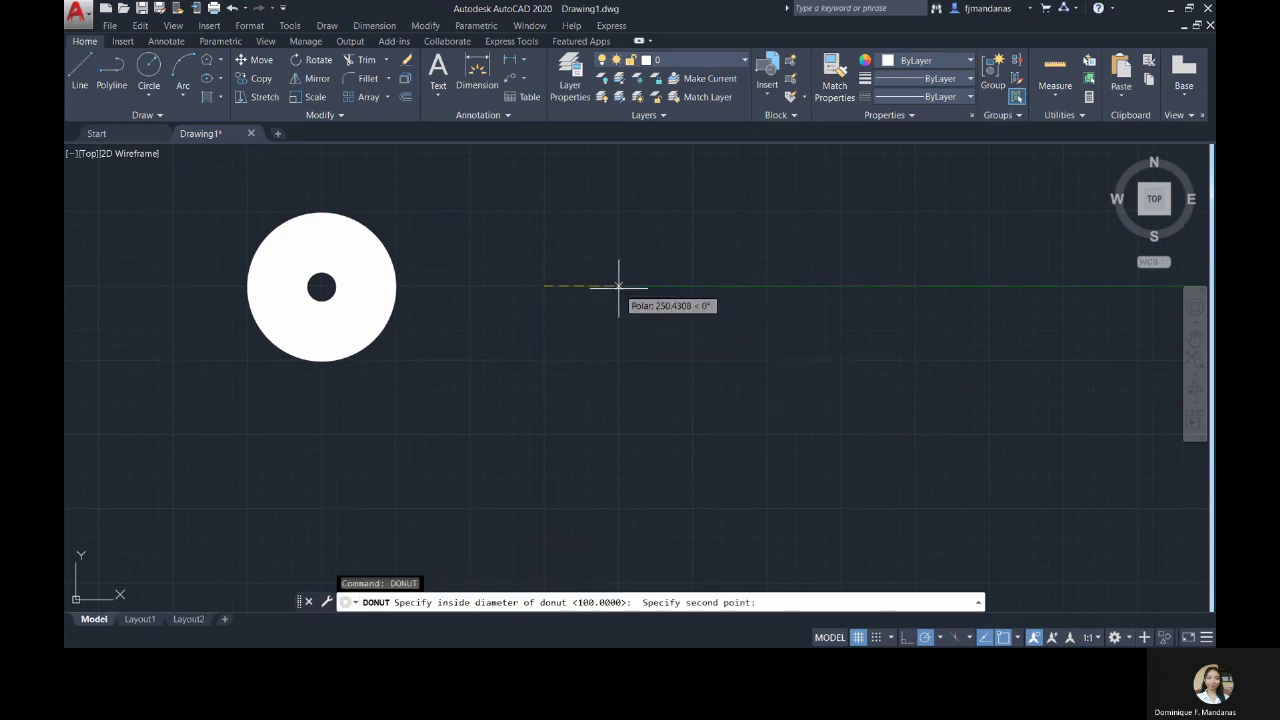
{"action": "type", "text": "100"}
{"action": "key", "text": "Return"}
{"action": "type", "text": "600"}
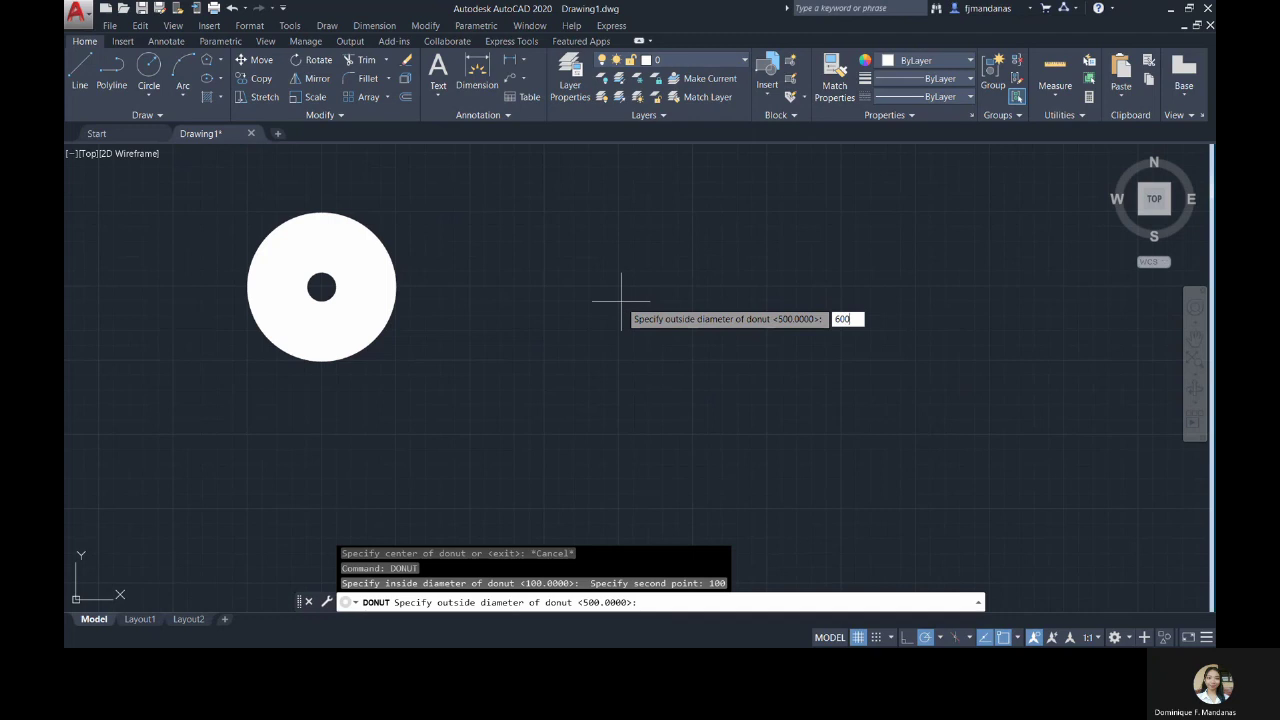
{"action": "key", "text": "Return"}
{"action": "left_click", "coordinate": [618, 286]}
{"action": "key", "text": "Escape"}
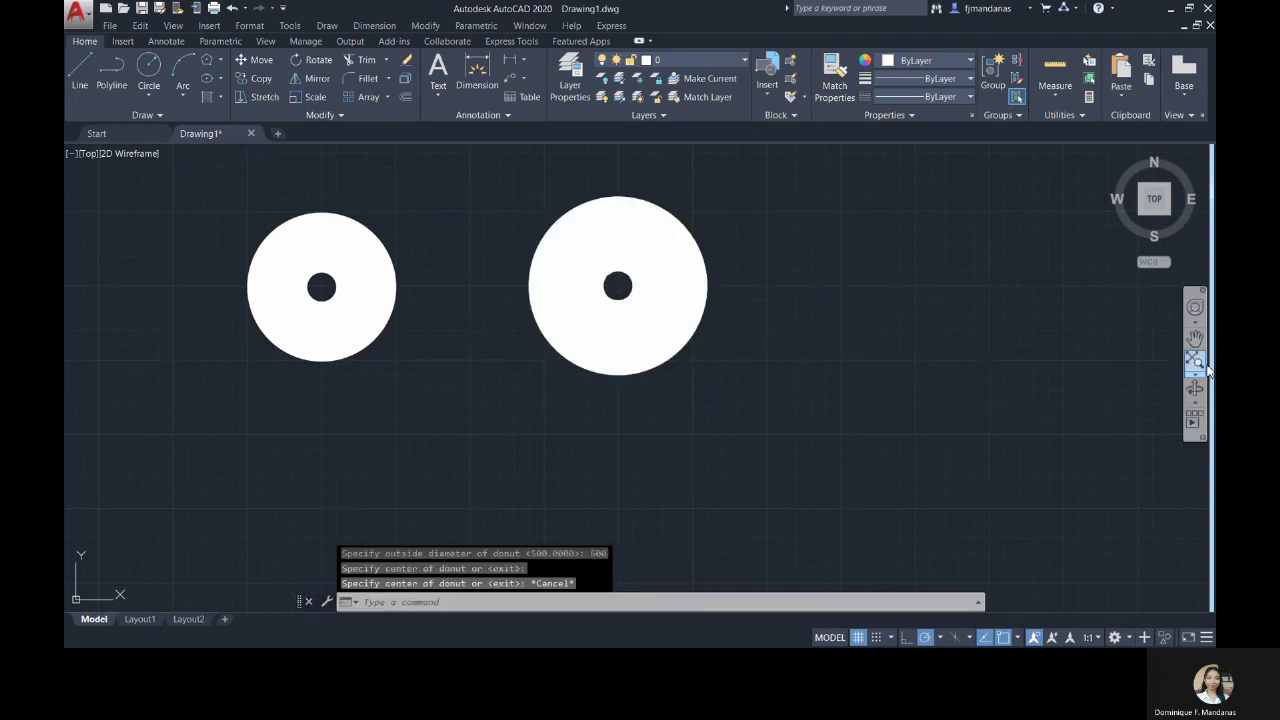
- Draw a third donut with inside diameter 100 and outside diameter 700 to the right of the second
{"action": "middle_click_drag", "start_coordinate": [946, 315], "coordinate": [742, 385]}
{"action": "left_click", "coordinate": [492, 601]}
{"action": "type", "text": "DO"}
{"action": "key", "text": "Return"}
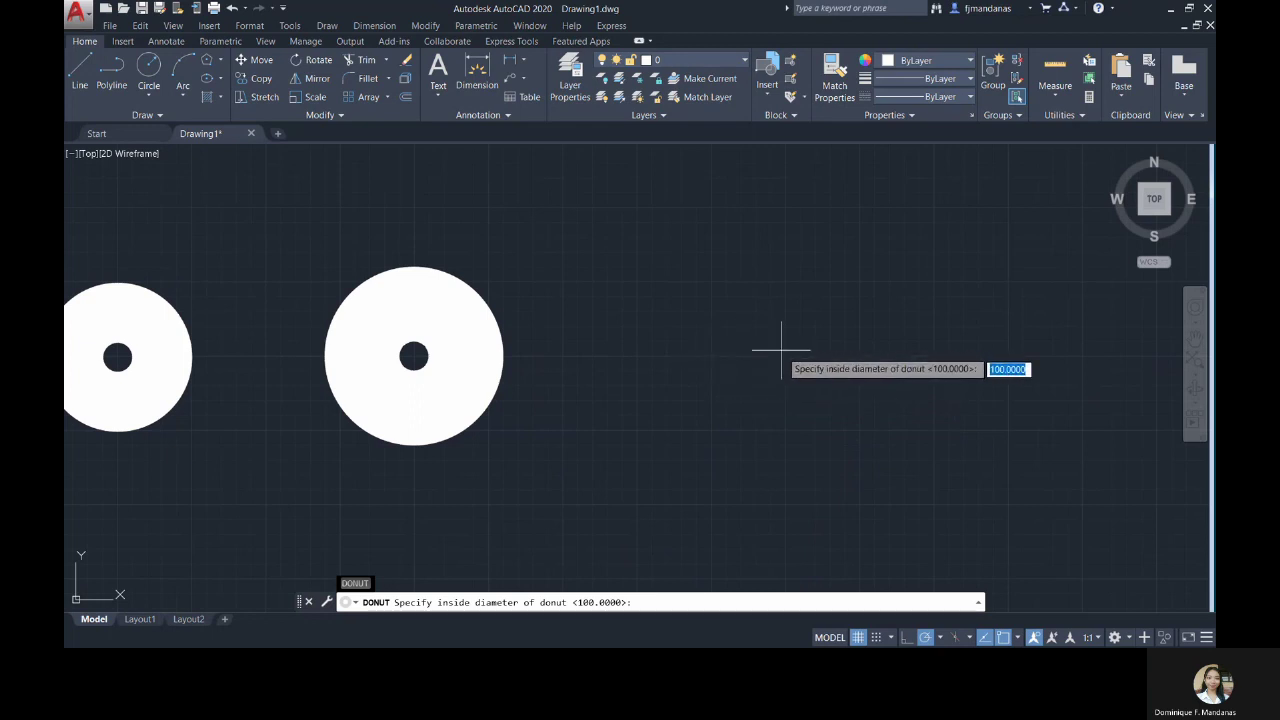
{"action": "type", "text": "100"}
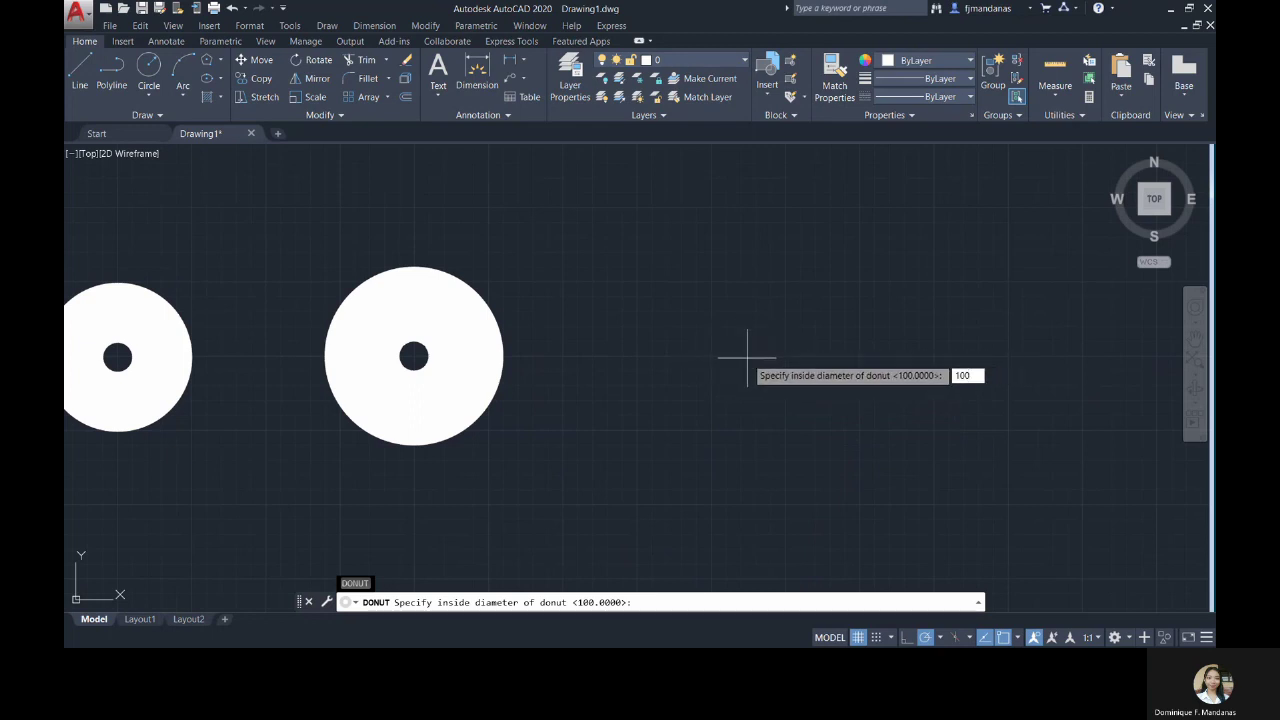
{"action": "key", "text": "Return"}
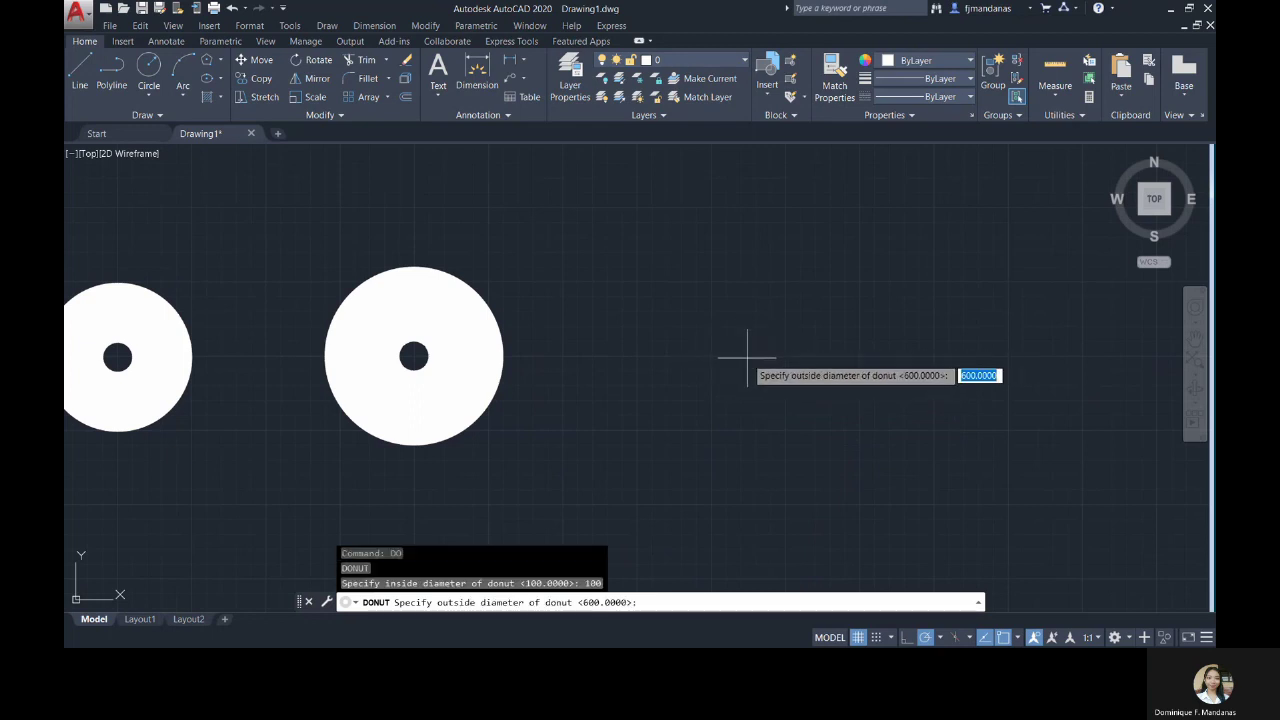
{"action": "type", "text": "700"}
{"action": "key", "text": "Return"}
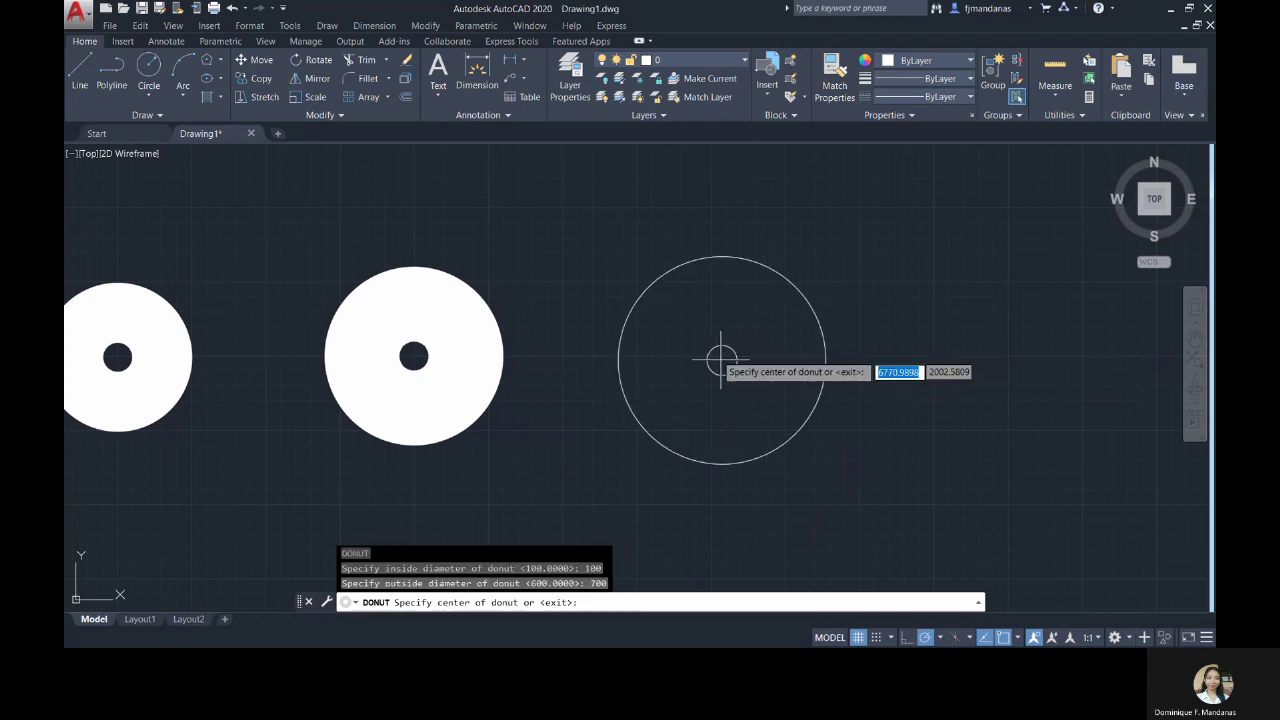
{"action": "left_click", "coordinate": [711, 356]}
{"action": "key", "text": "Return"}
- Delete all the donuts from the drawing
{"action": "left_click_drag", "start_coordinate": [1110, 540], "coordinate": [334, 251]}
{"action": "key", "text": "Delete"}
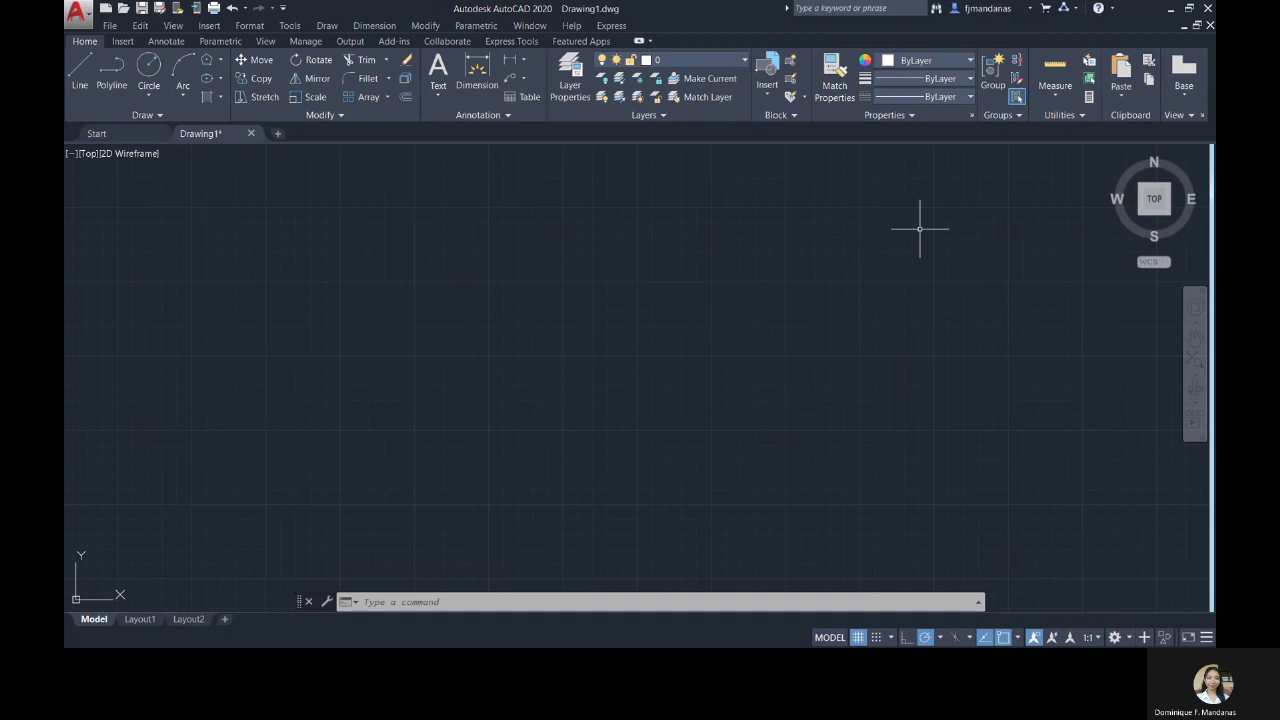
- Draw a circle with a radius of about 345 in the upper left of the drawing area
{"action": "left_click", "coordinate": [147, 68]}
{"action": "left_click", "coordinate": [264, 280]}
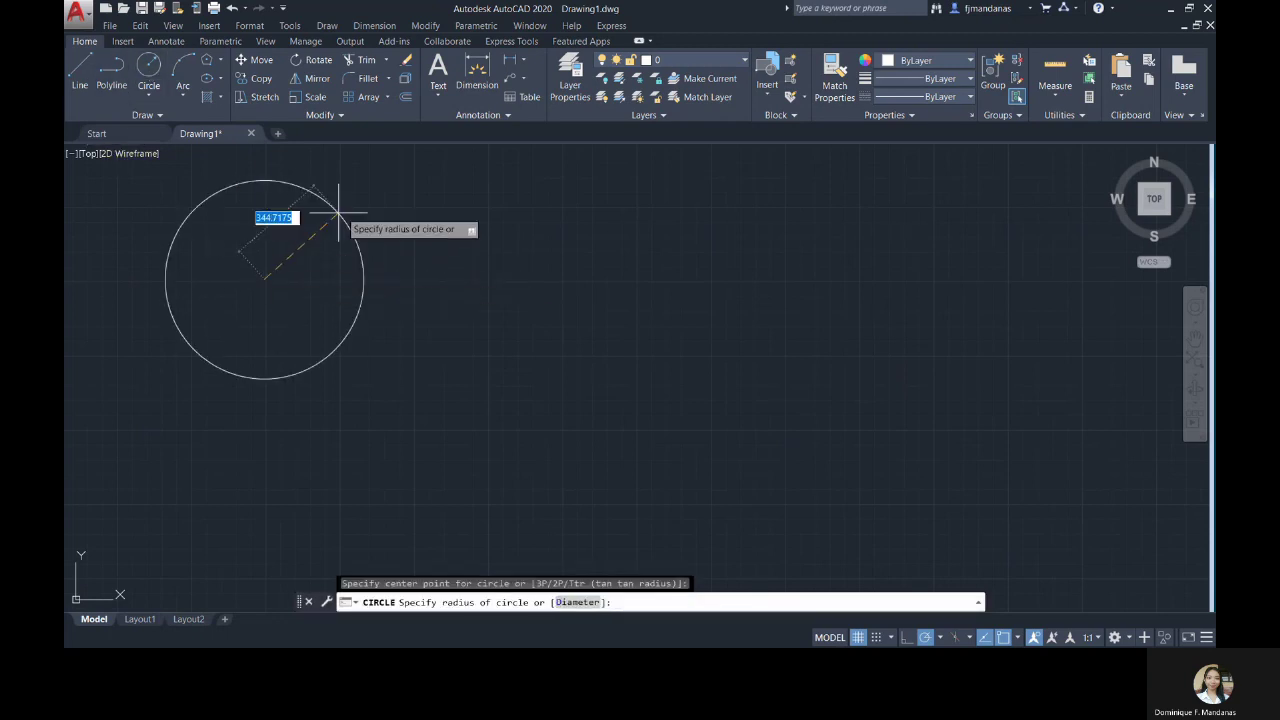
{"action": "left_click", "coordinate": [340, 216]}
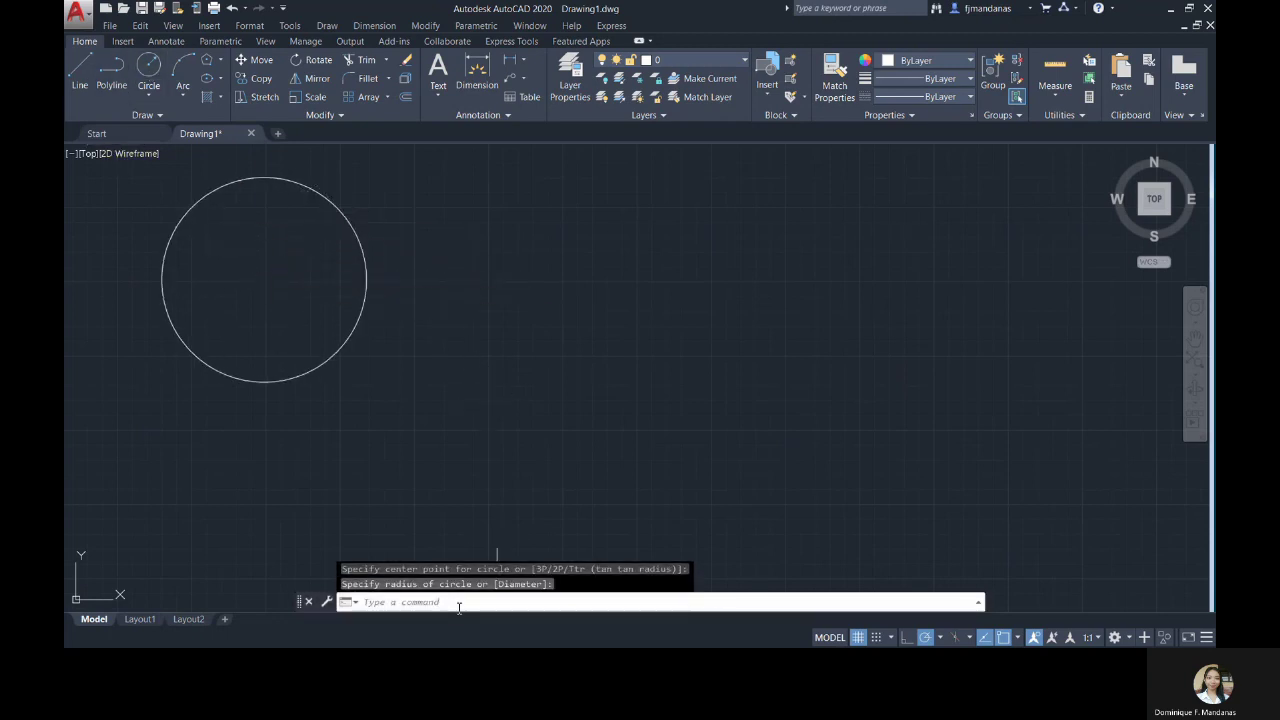
- Draw a second circle with a radius of about 358 just to the right of the first one
{"action": "type", "text": "c"}
{"action": "key", "text": "Return"}
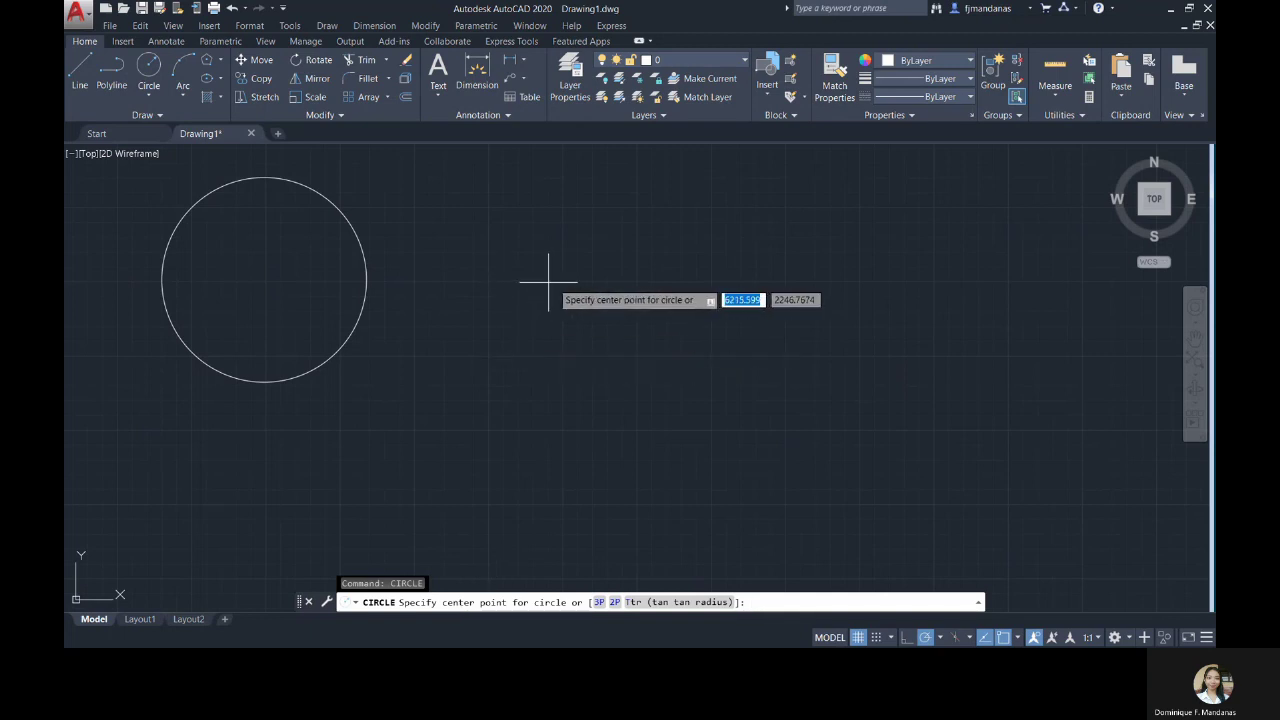
{"action": "left_click", "coordinate": [488, 281]}
{"action": "left_click", "coordinate": [595, 275]}
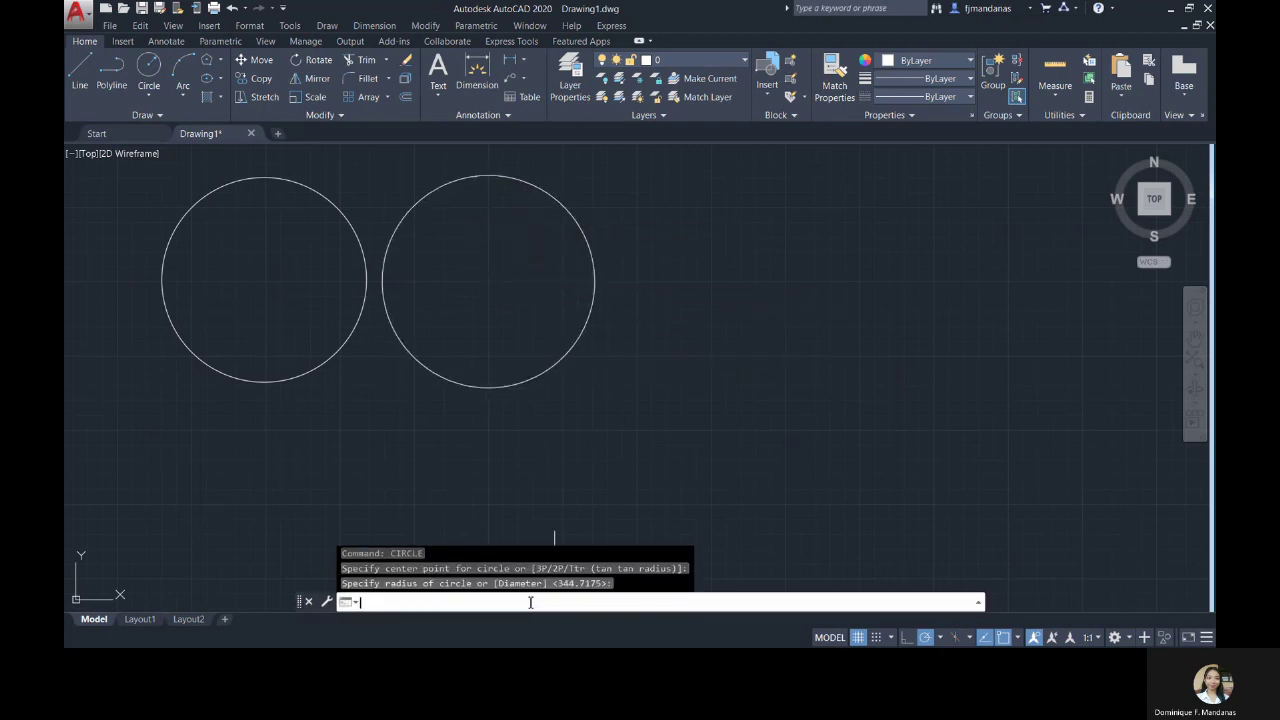
- Draw a third, slightly larger circle to the right of the second one
{"action": "key", "text": "Return"}
{"action": "left_click", "coordinate": [740, 284]}
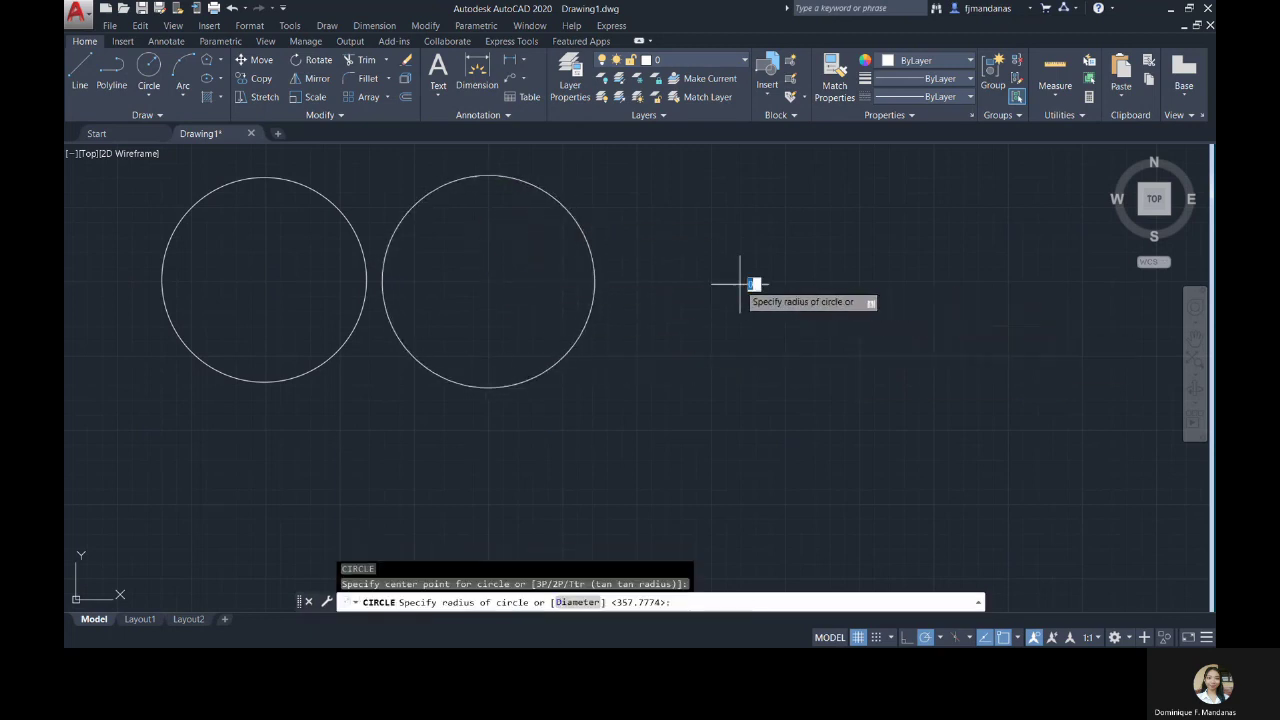
{"action": "left_click", "coordinate": [840, 222]}
- Delete all three circles from the drawing
{"action": "left_click", "coordinate": [895, 446]}
{"action": "left_click", "coordinate": [281, 170]}
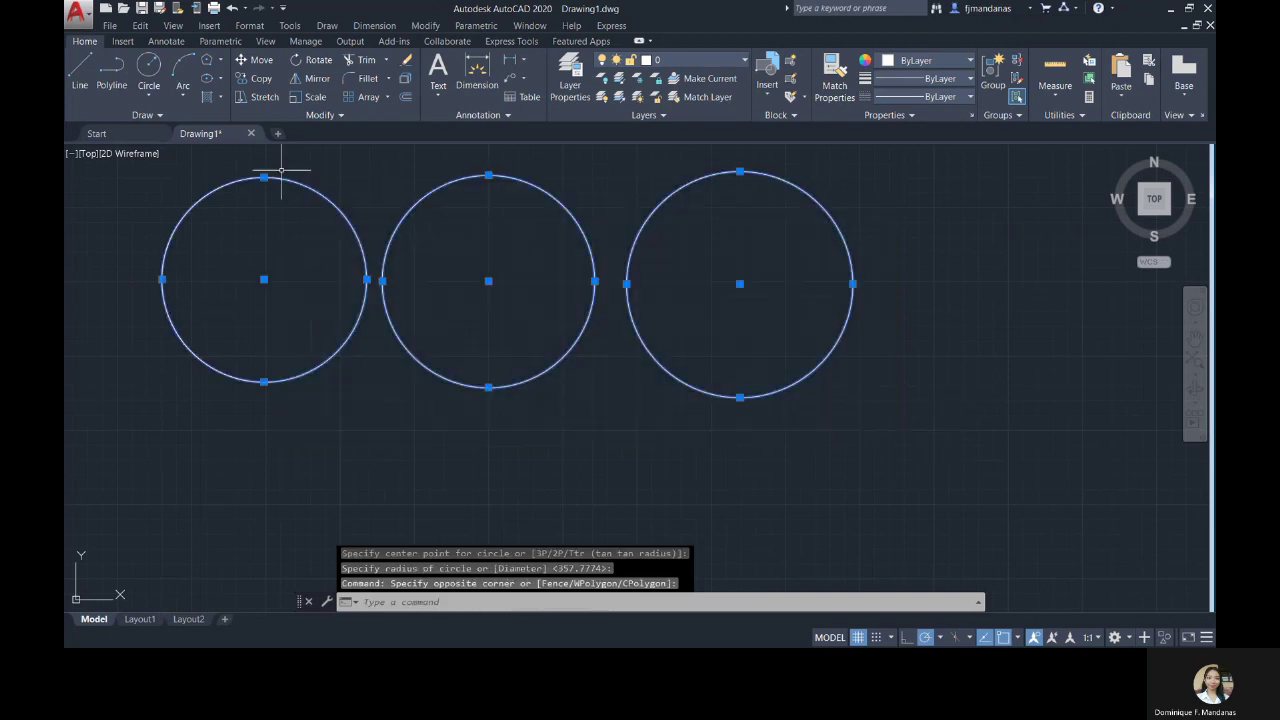
{"action": "key", "text": "Delete"}
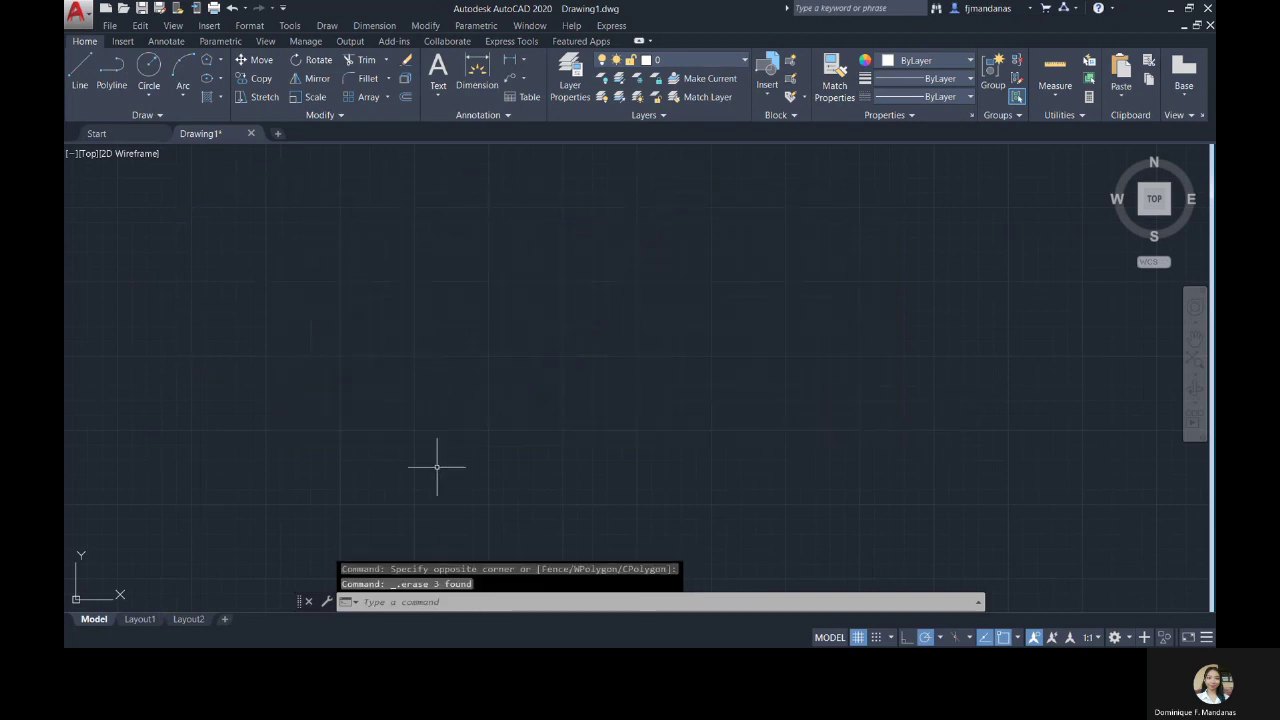
- Draw a circle with a radius of about 446 in the upper-left part of the drawing area
{"action": "left_click", "coordinate": [410, 601]}
{"action": "type", "text": "c"}
{"action": "key", "text": "Return"}
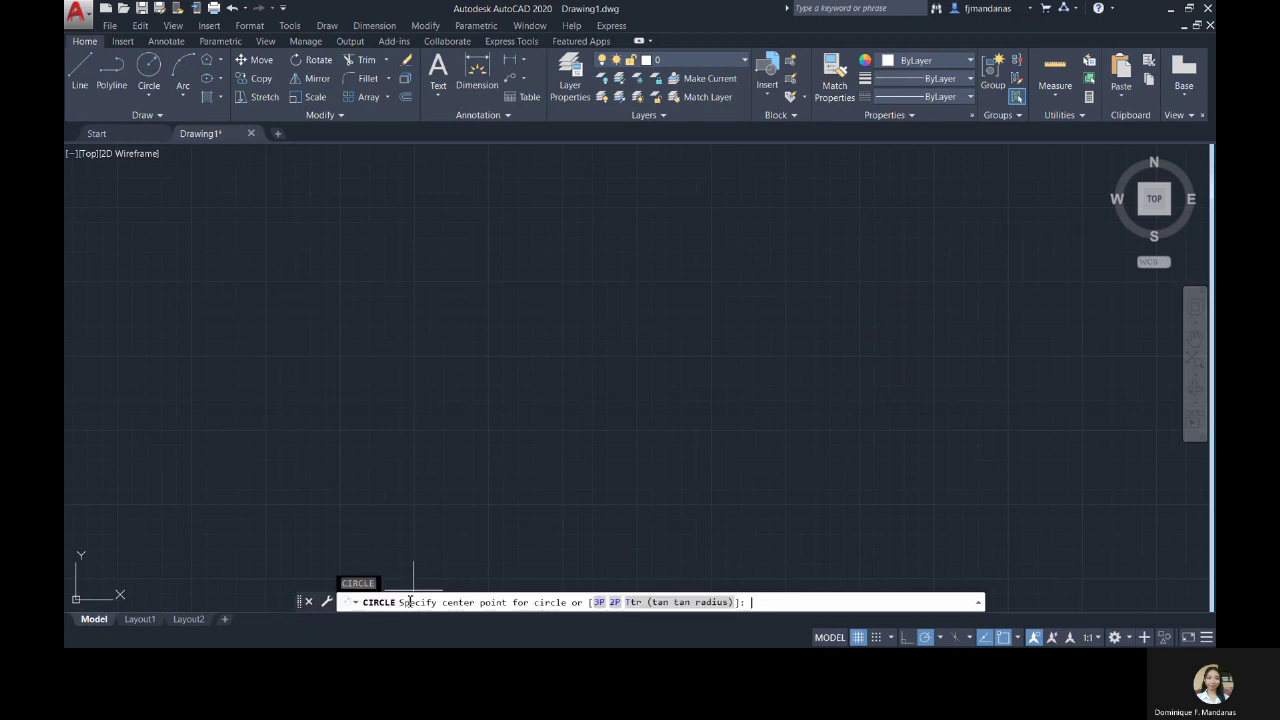
{"action": "left_click", "coordinate": [414, 282]}
{"action": "left_click", "coordinate": [533, 226]}
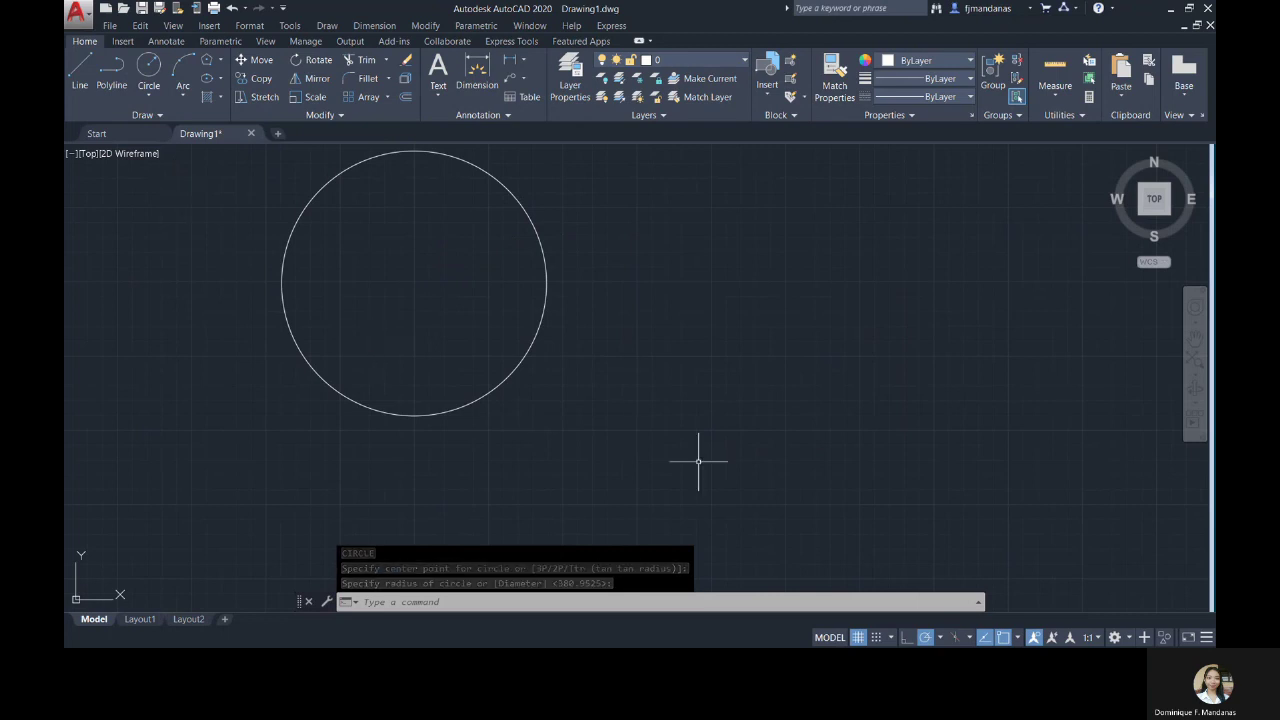
- Draw a circle by center and diameter beside the first circle, with a diameter of 500
{"action": "left_click", "coordinate": [1195, 330]}
{"action": "left_click_drag", "start_coordinate": [964, 291], "coordinate": [814, 366]}
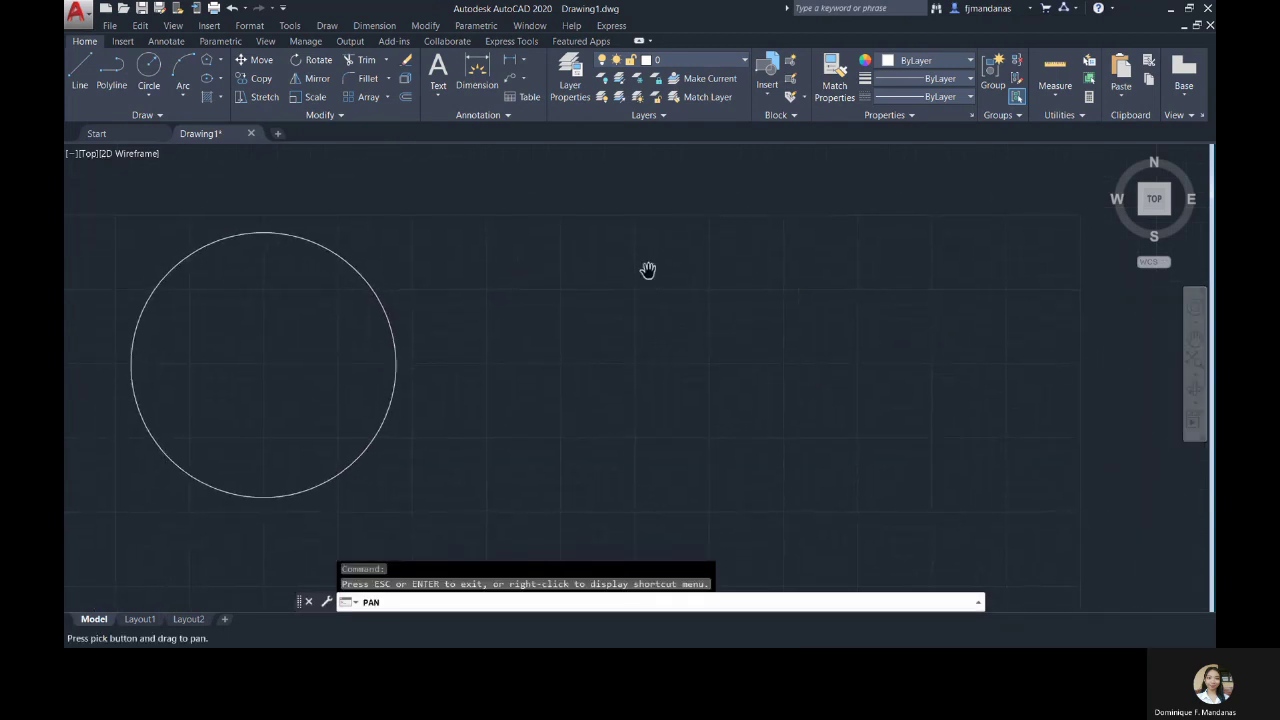
{"action": "key", "text": "Escape"}
{"action": "left_click", "coordinate": [152, 96]}
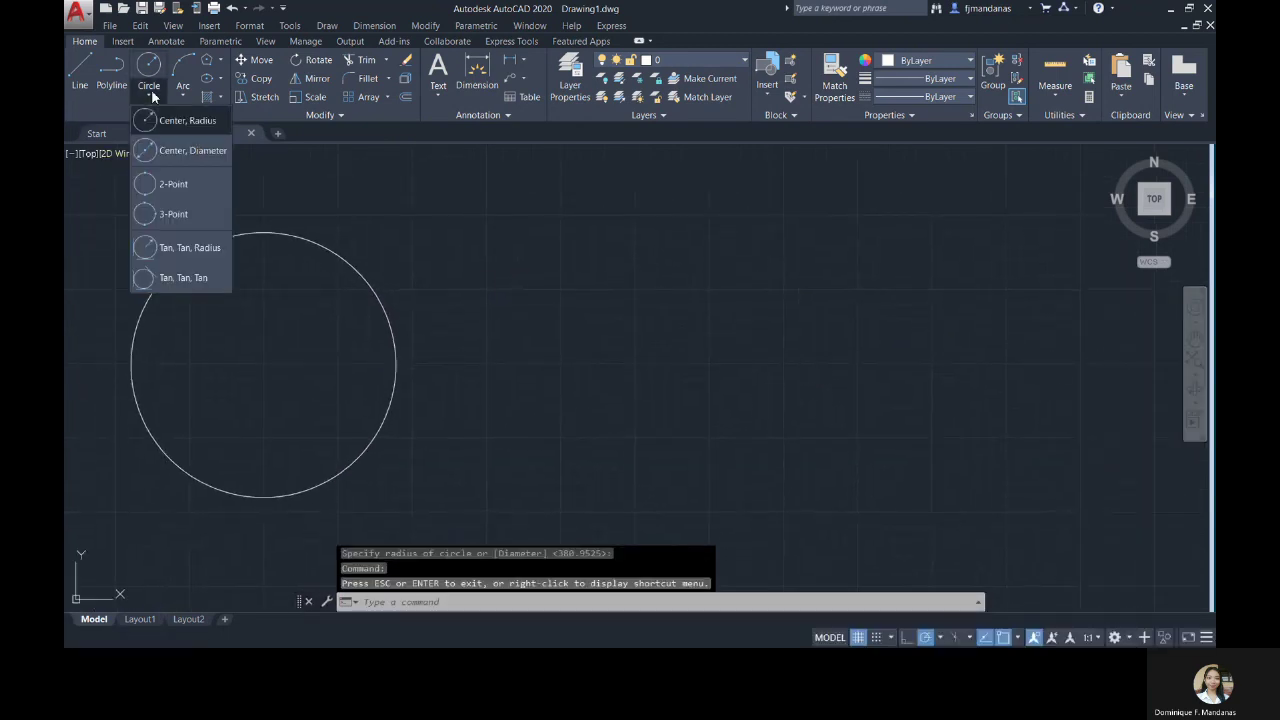
{"action": "left_click", "coordinate": [193, 151]}
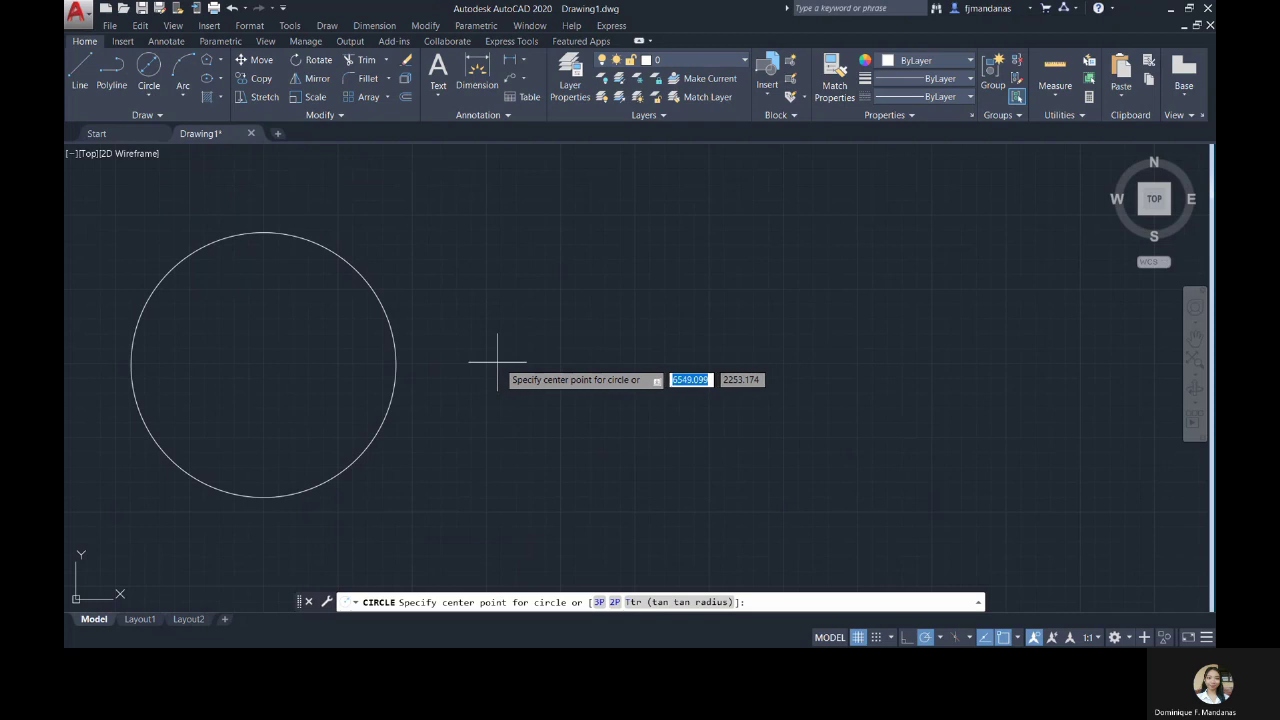
{"action": "left_click", "coordinate": [559, 363]}
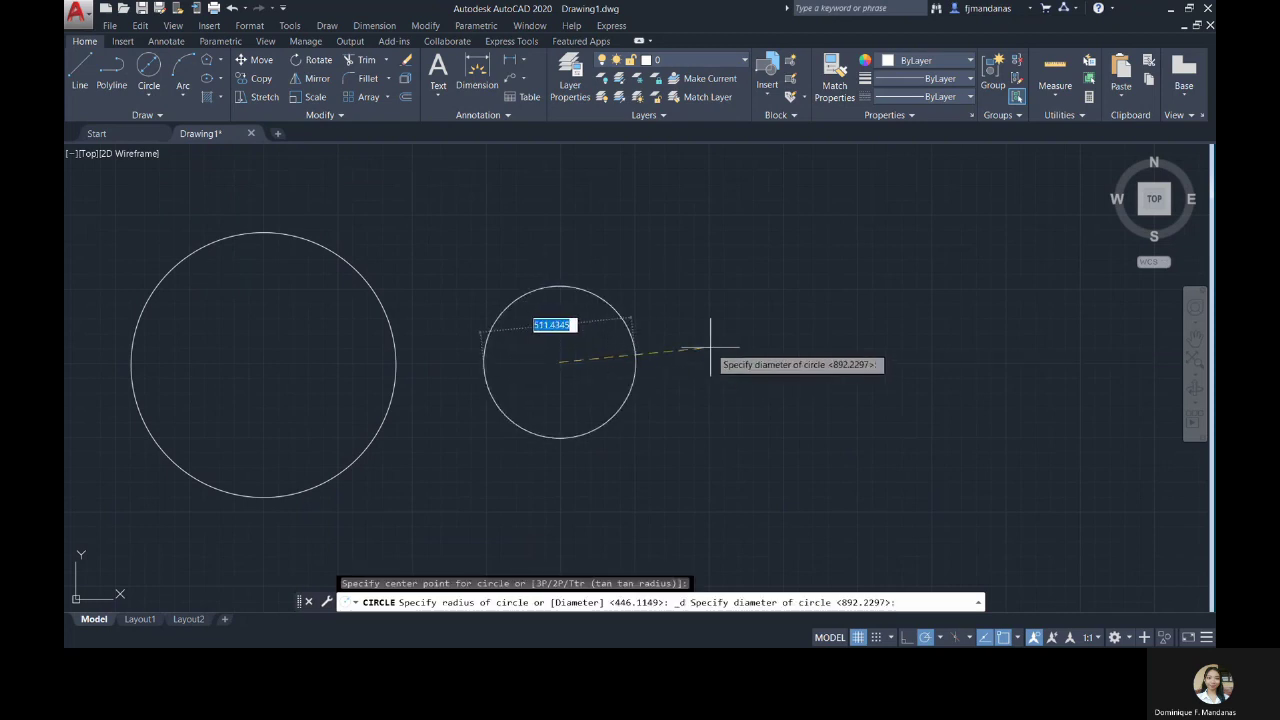
{"action": "type", "text": "500"}
{"action": "key", "text": "Return"}
- Draw a 2-Point circle with a diameter of about 500 to the right of the center-diameter circle
{"action": "left_click", "coordinate": [151, 91]}
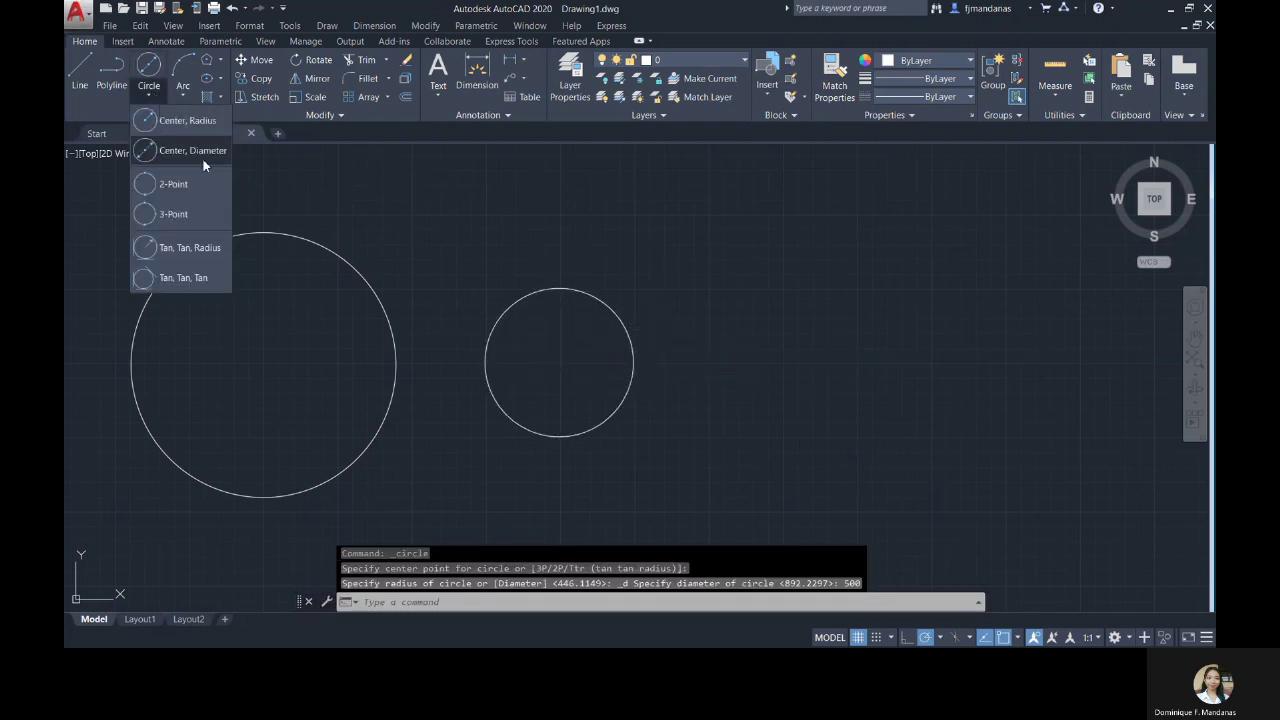
{"action": "left_click", "coordinate": [173, 185]}
{"action": "left_click", "coordinate": [784, 434]}
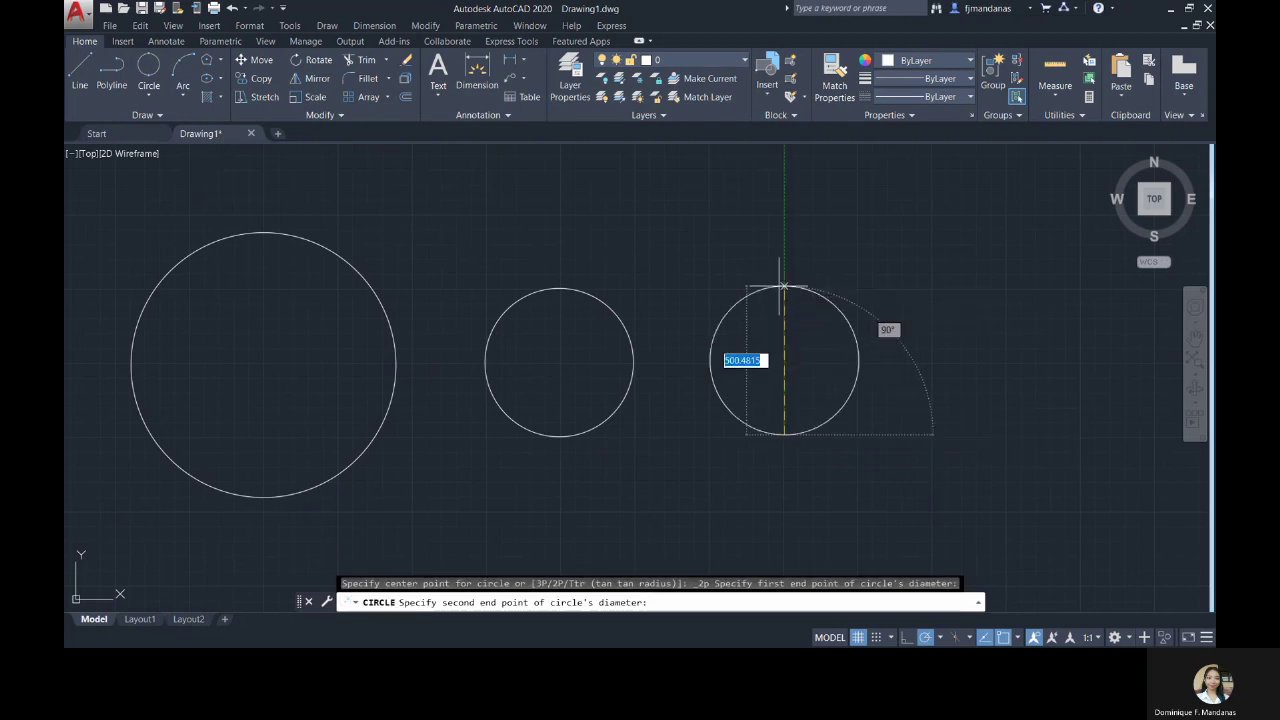
{"action": "left_click", "coordinate": [784, 286]}
- Draw a 3-Point circle with a radius of about 405 to the right of the 2-Point circle
{"action": "left_click", "coordinate": [152, 92]}
{"action": "left_click", "coordinate": [182, 214]}
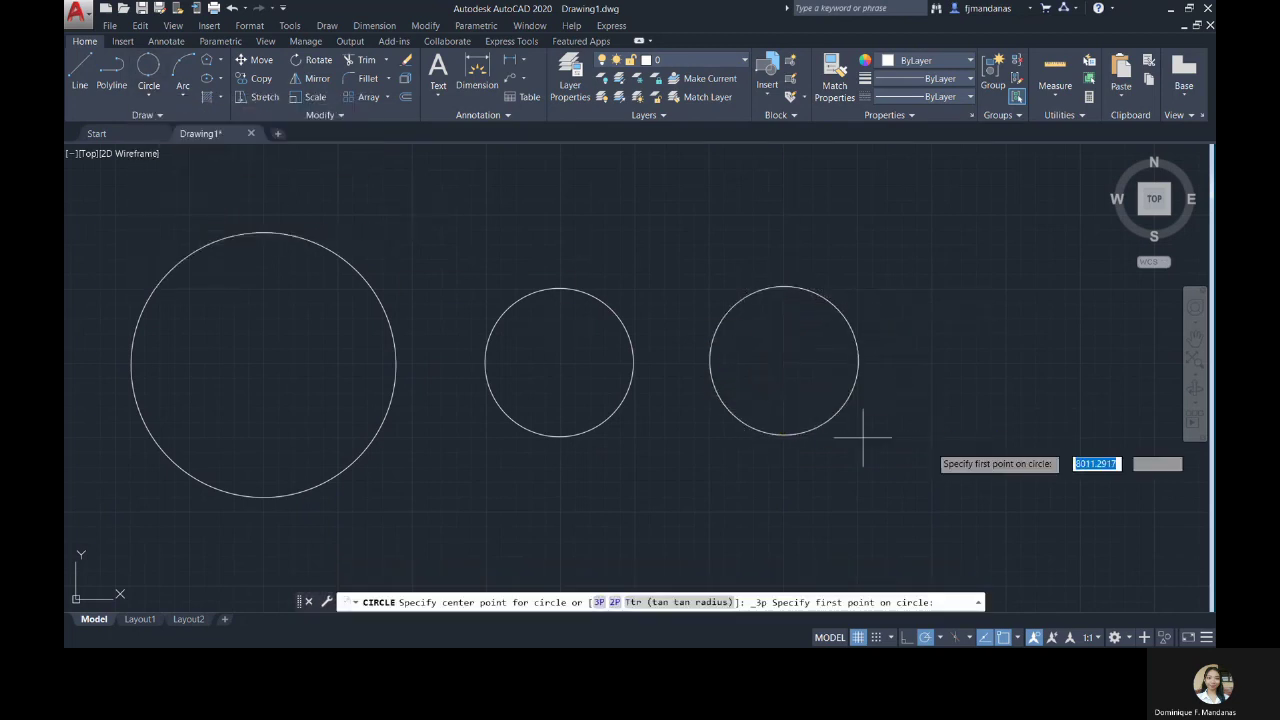
{"action": "left_click", "coordinate": [1035, 292]}
{"action": "left_click", "coordinate": [890, 425]}
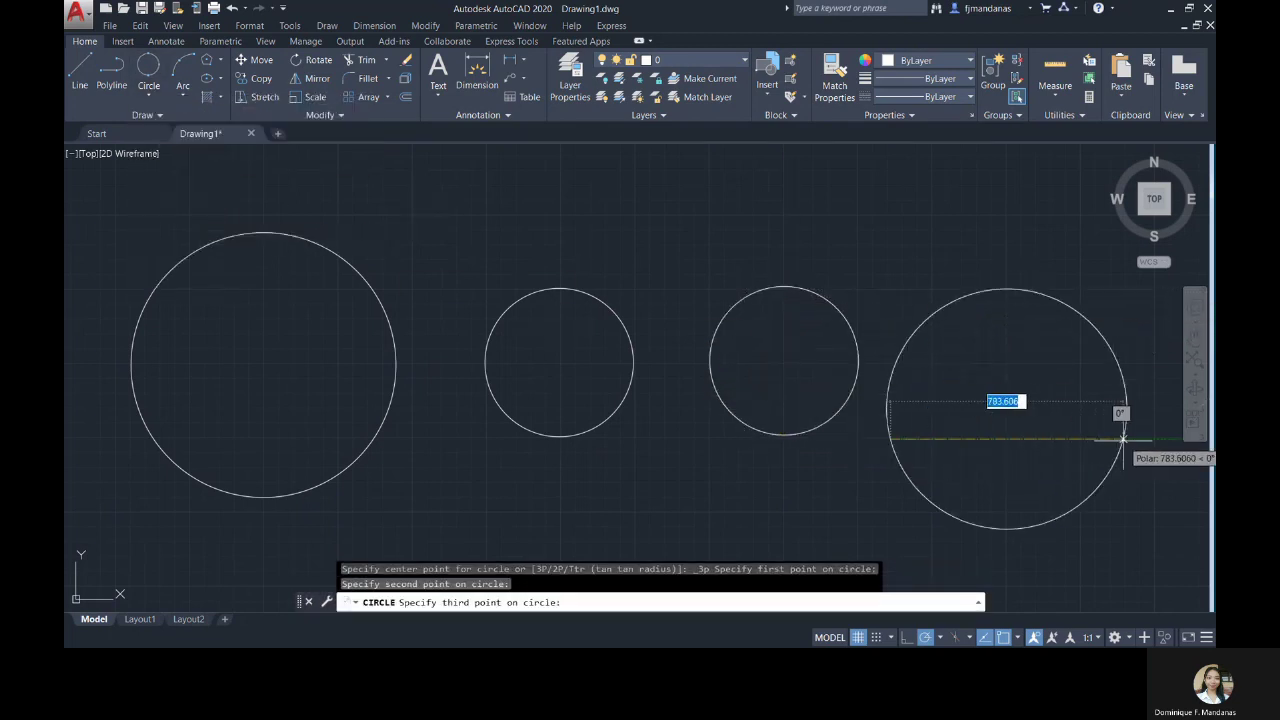
{"action": "left_click", "coordinate": [1125, 409]}
- Draw a Tan, Tan, Radius circle touching the two leftmost circles, with a radius of 500
{"action": "left_click", "coordinate": [152, 92]}
{"action": "left_click", "coordinate": [200, 245]}
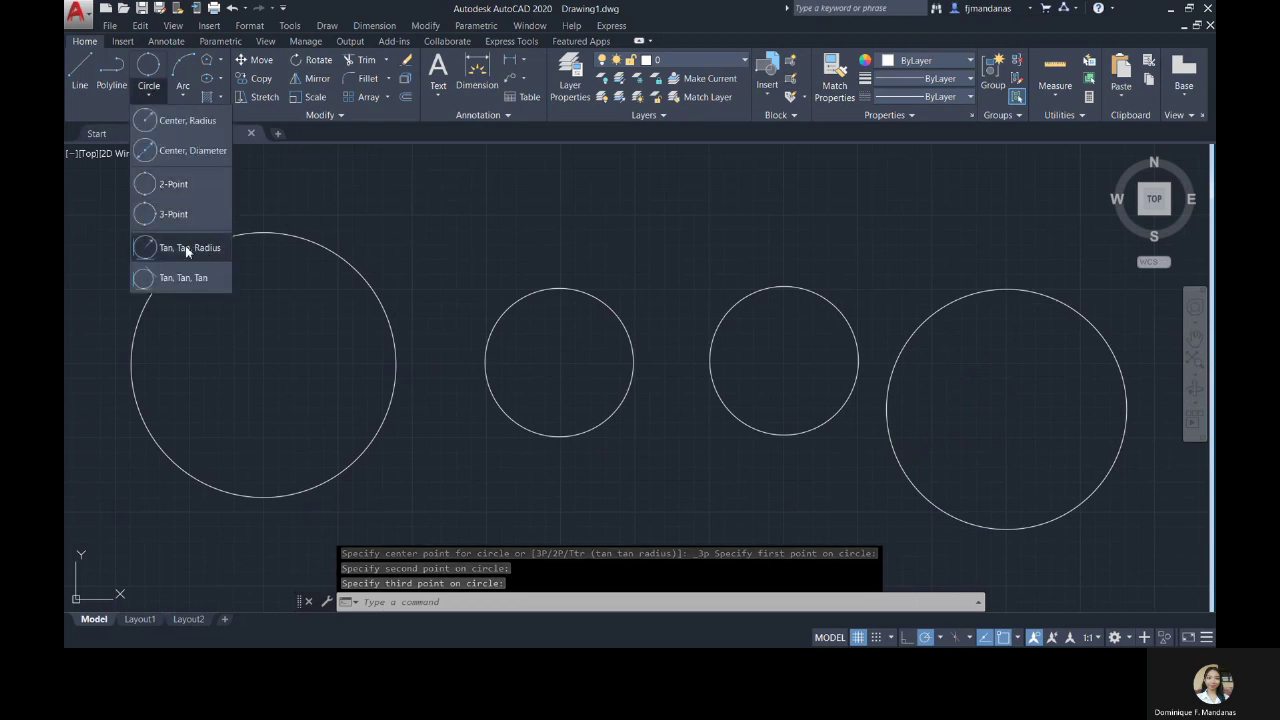
{"action": "left_click", "coordinate": [386, 309]}
{"action": "left_click", "coordinate": [498, 320]}
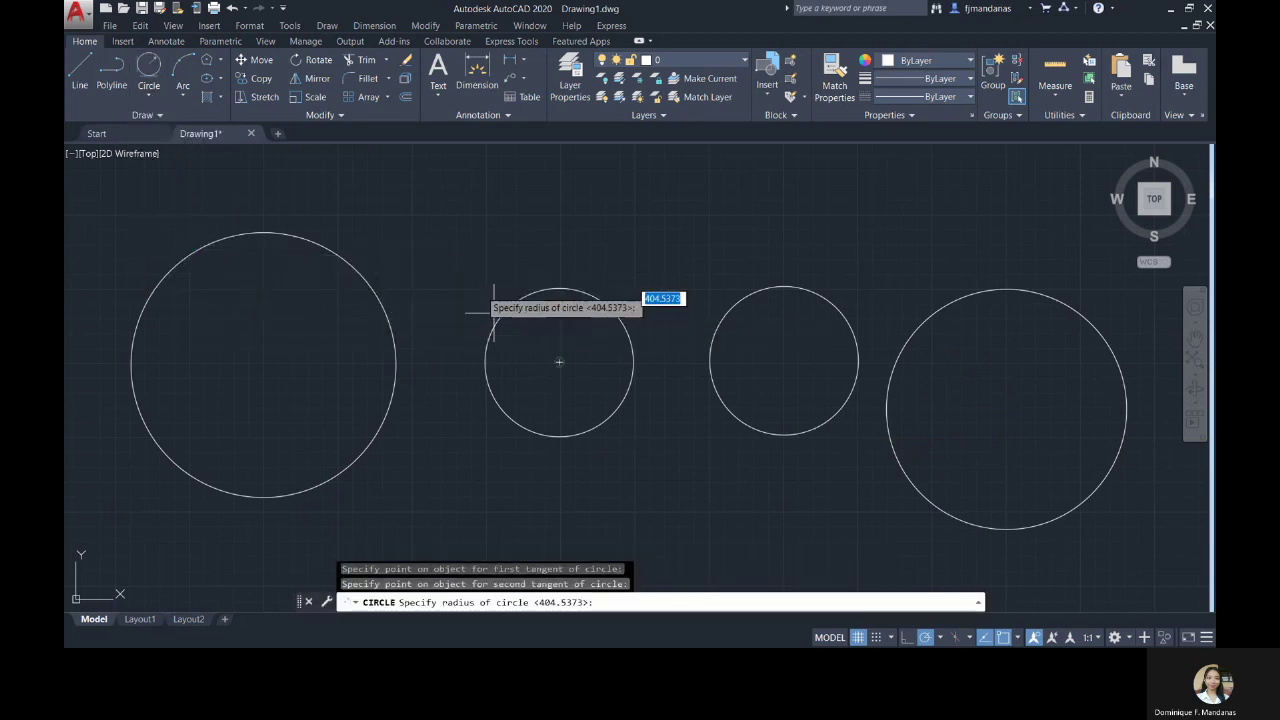
{"action": "type", "text": "500"}
{"action": "key", "text": "Return"}
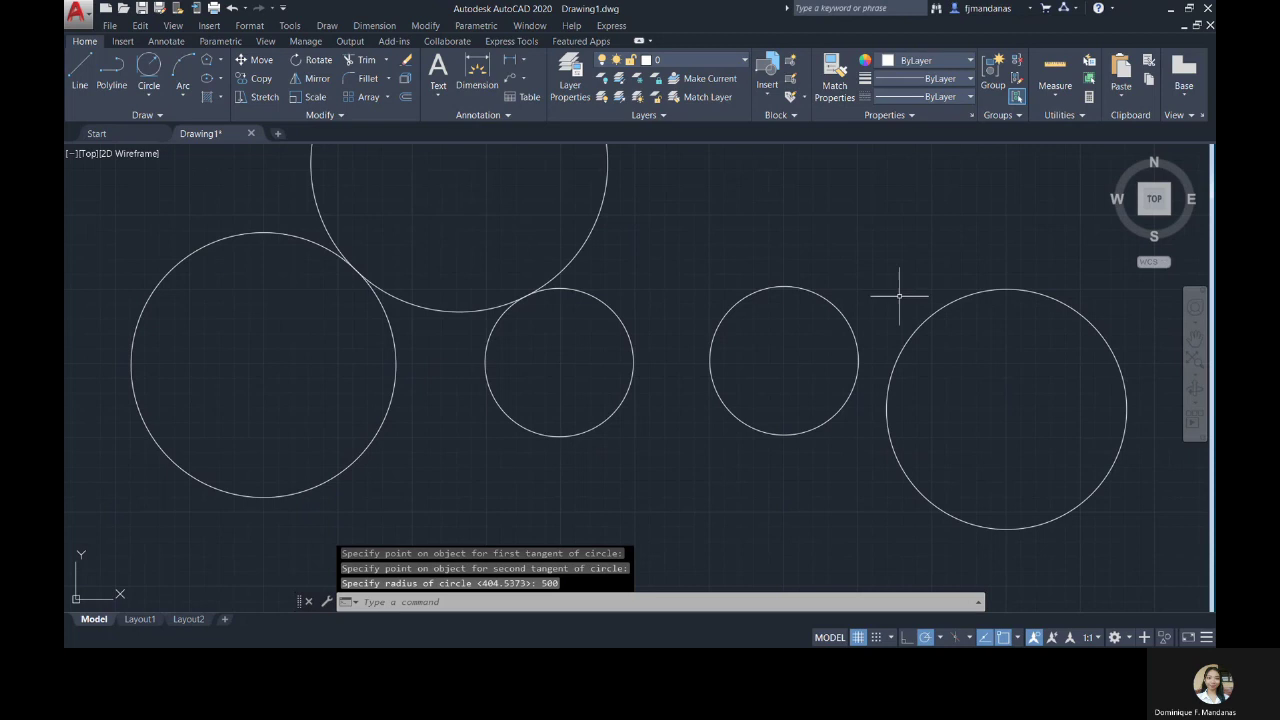
- Draw a Tan, Tan, Tan circle touching the uppermost circle and the two small circles below it
{"action": "scroll", "coordinate": [790, 200], "scroll_direction": "down", "scroll_amount": 2}
{"action": "left_click", "coordinate": [1194, 340]}
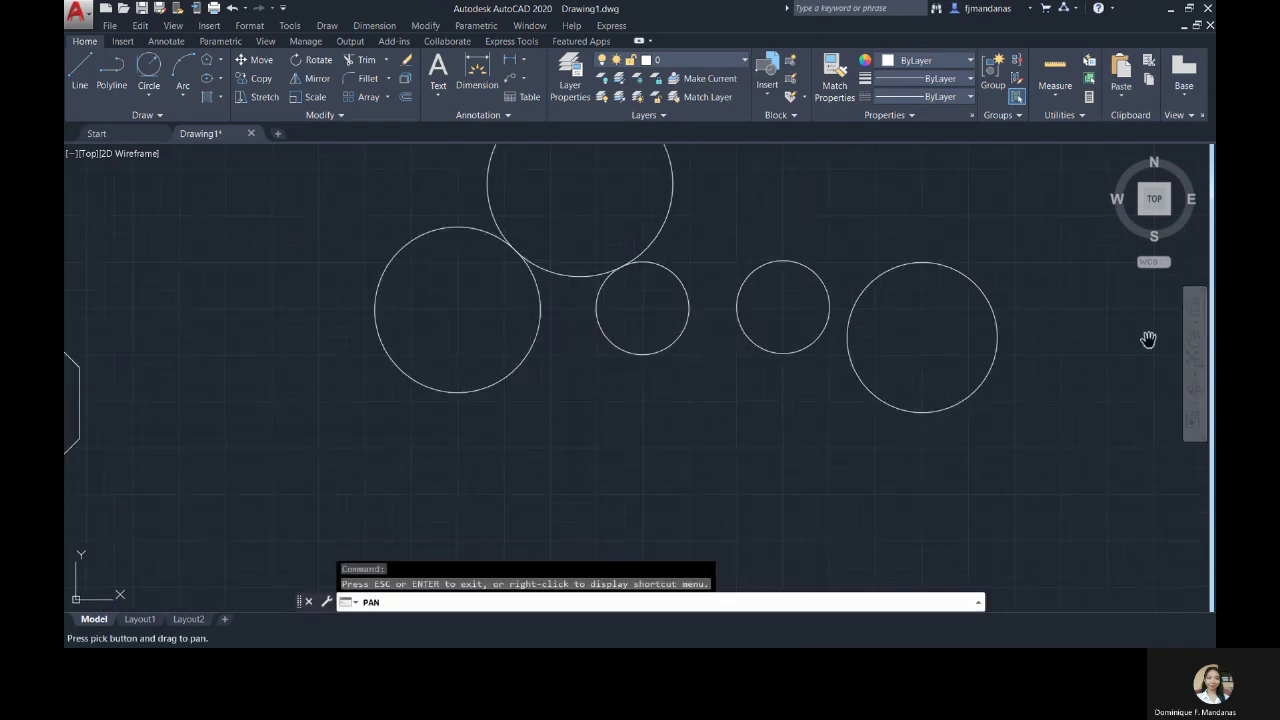
{"action": "left_click_drag", "start_coordinate": [857, 176], "coordinate": [823, 271]}
{"action": "left_click_drag", "start_coordinate": [928, 260], "coordinate": [911, 277]}
{"action": "key", "text": "Escape"}
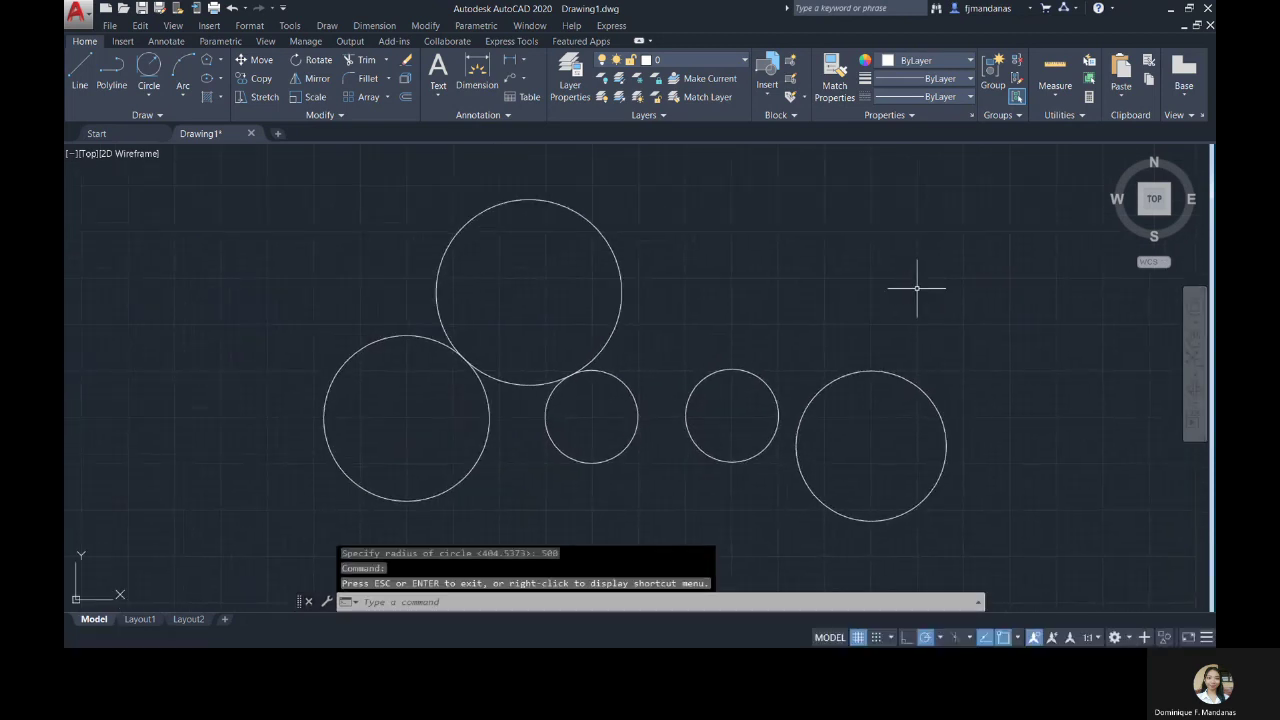
{"action": "left_click", "coordinate": [150, 95]}
{"action": "left_click", "coordinate": [170, 277]}
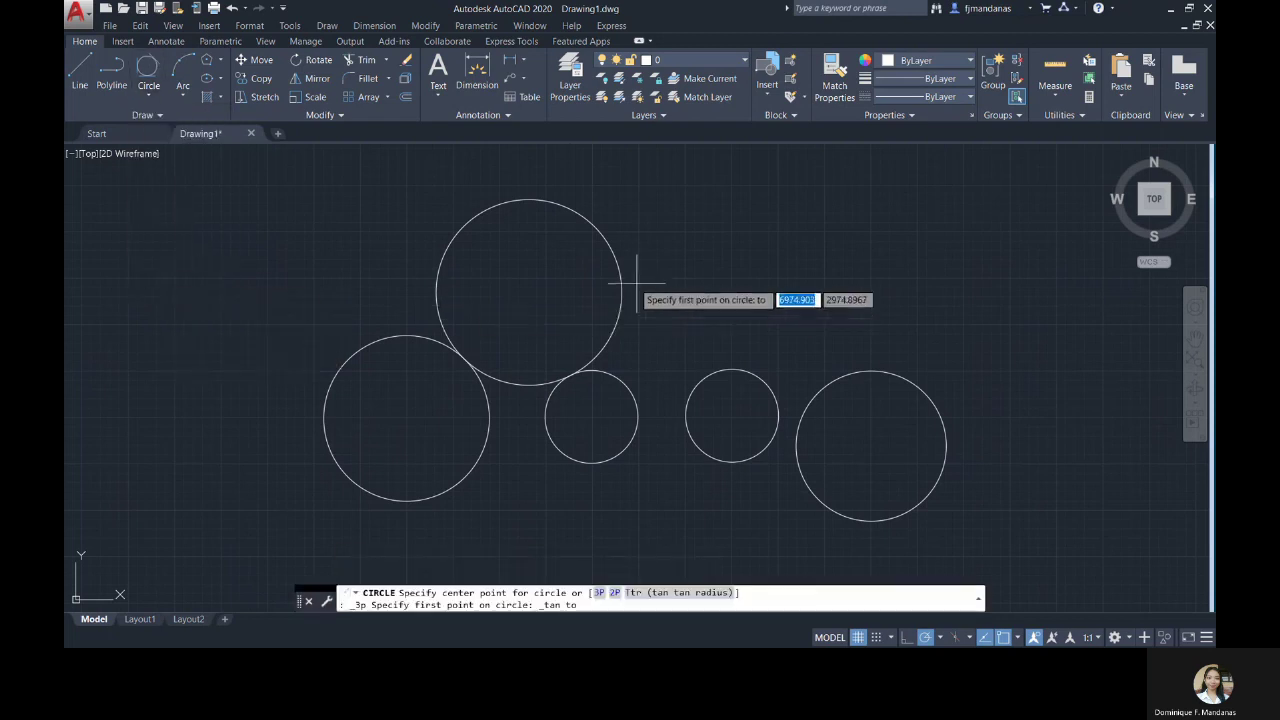
{"action": "left_click", "coordinate": [615, 295]}
{"action": "left_click", "coordinate": [622, 380]}
{"action": "left_click", "coordinate": [688, 392]}
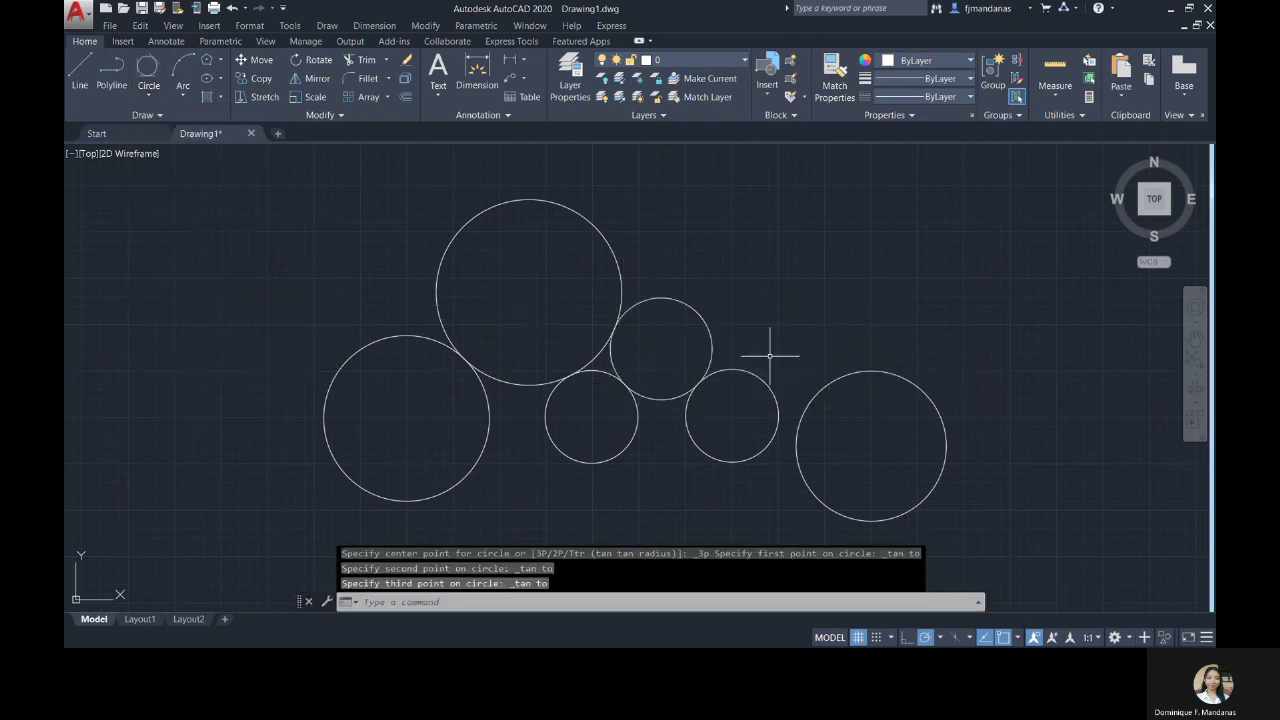
- Delete all the circles from the drawing
{"action": "left_click", "coordinate": [960, 530]}
{"action": "left_click", "coordinate": [314, 194]}
{"action": "key", "text": "Delete"}
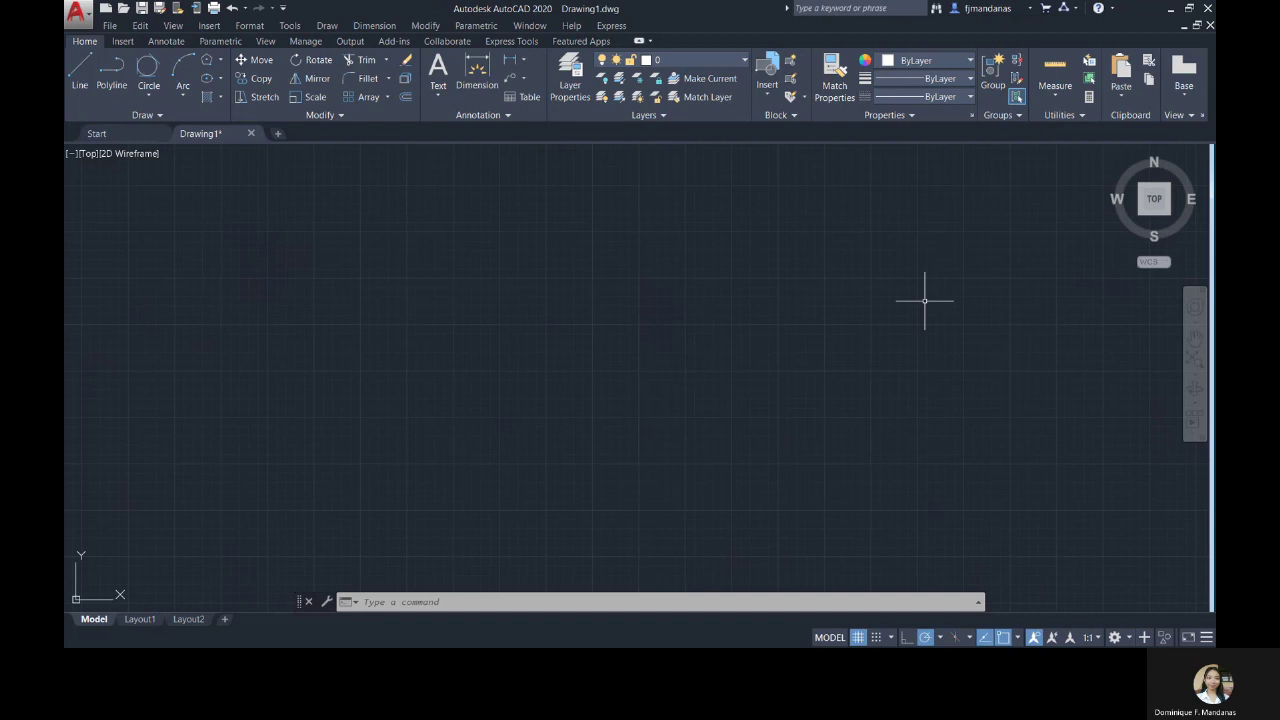
- Draw a three-point arc curving upward in the upper left of the drawing area
{"action": "left_click", "coordinate": [176, 62]}
{"action": "left_click", "coordinate": [178, 322]}
{"action": "left_click", "coordinate": [265, 234]}
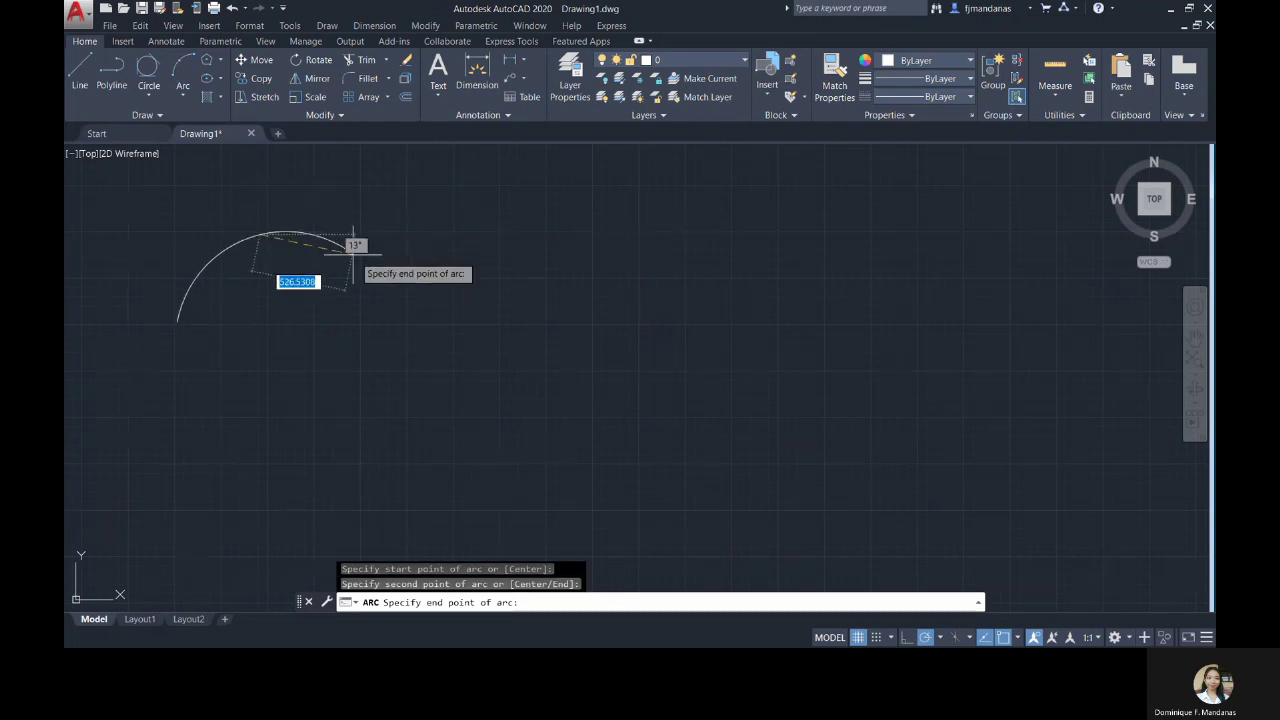
{"action": "left_click", "coordinate": [359, 262]}
- Draw a second three-point arc of similar size directly below the first one
{"action": "type", "text": "AR"}
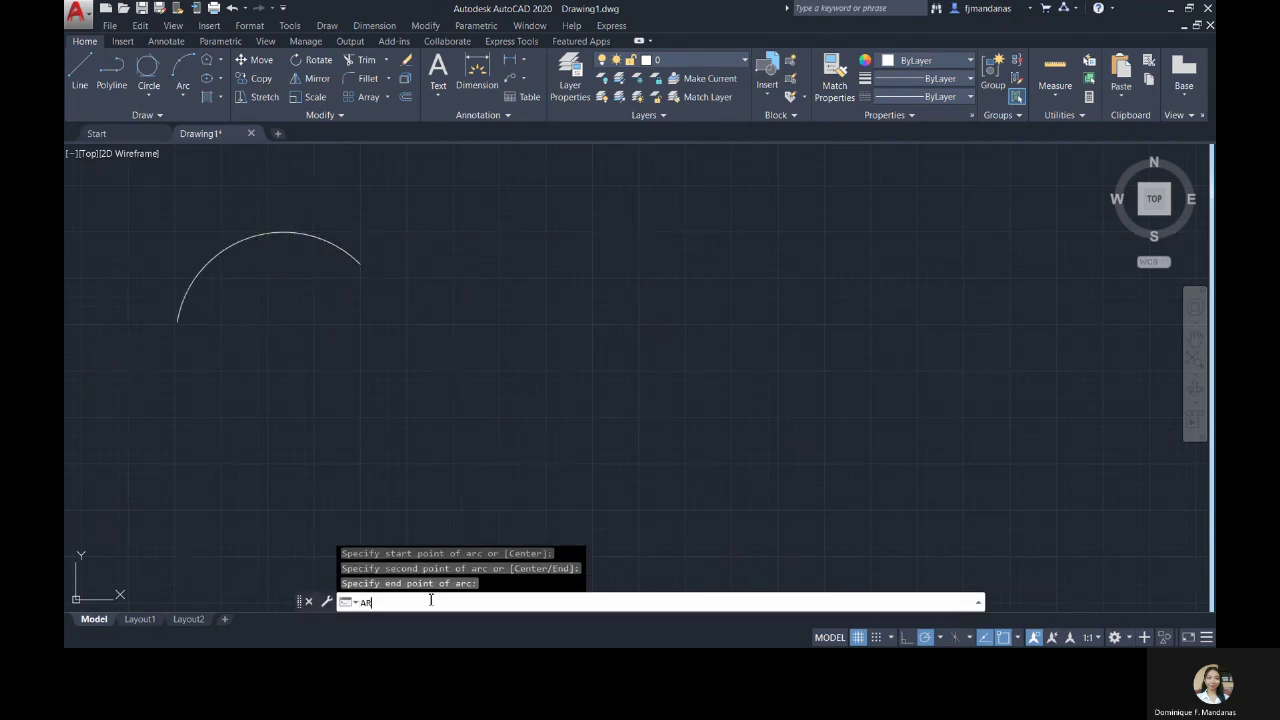
{"action": "type", "text": "C"}
{"action": "key", "text": "Return"}
{"action": "left_click", "coordinate": [177, 451]}
{"action": "left_click", "coordinate": [260, 371]}
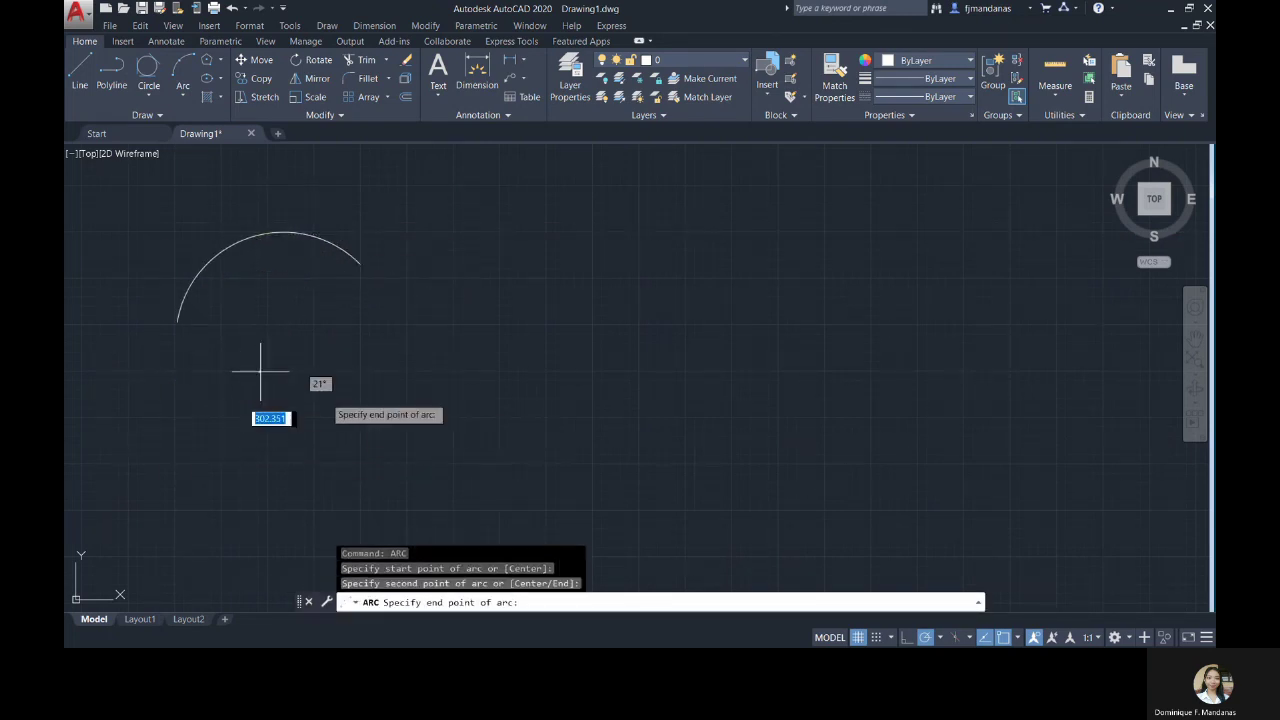
{"action": "left_click", "coordinate": [351, 401]}
- Draw a third, flatter three-point arc below and slightly right of the second one
{"action": "type", "text": "ARC"}
{"action": "key", "text": "Return"}
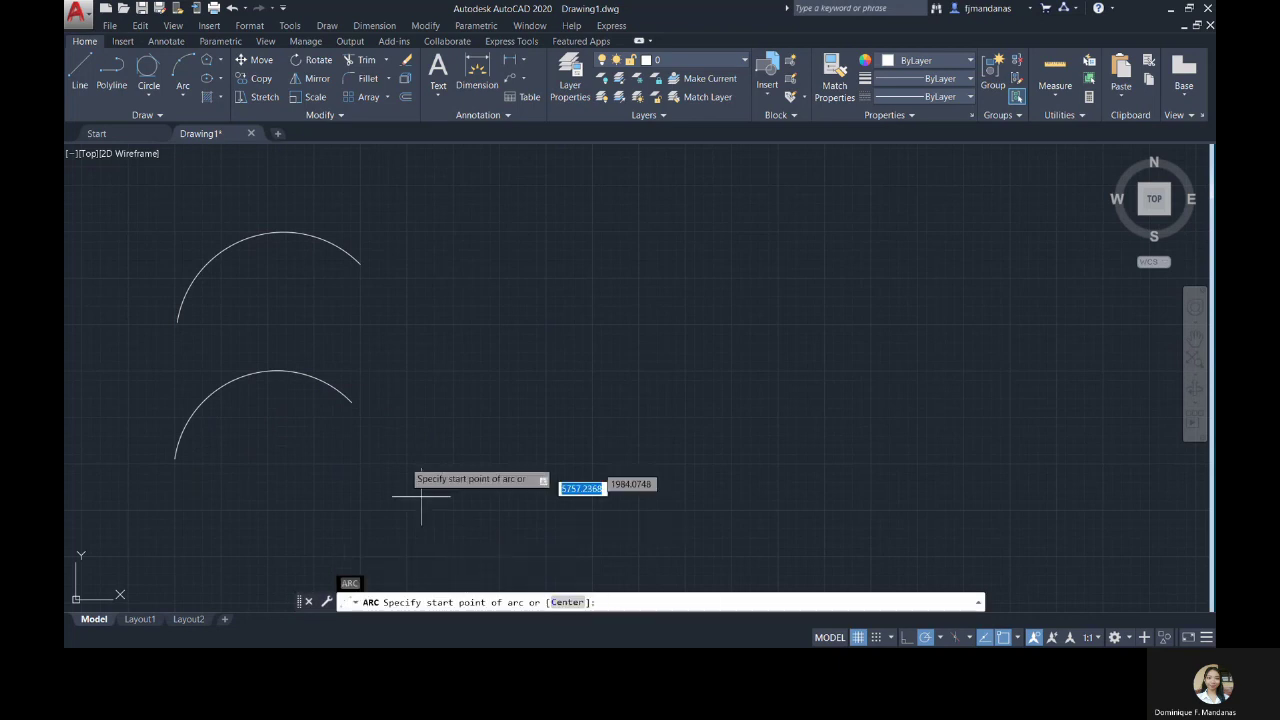
{"action": "left_click", "coordinate": [254, 494]}
{"action": "left_click", "coordinate": [355, 450]}
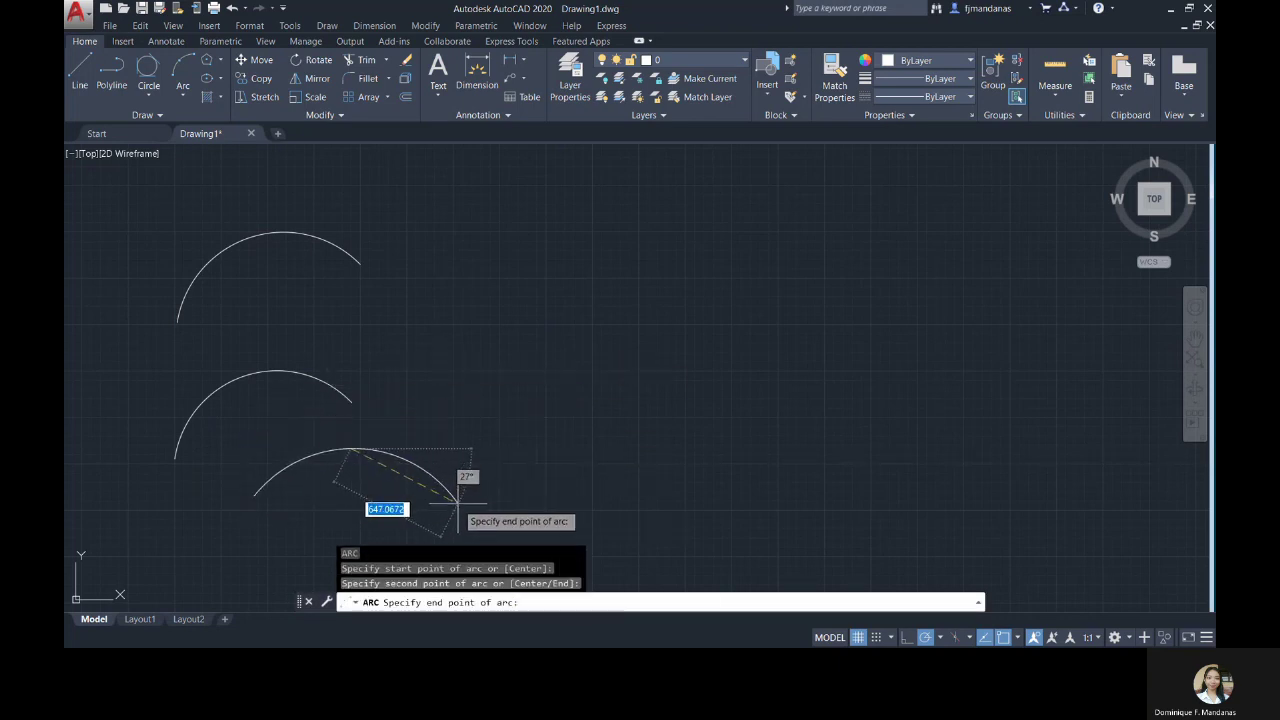
{"action": "left_click", "coordinate": [458, 502]}
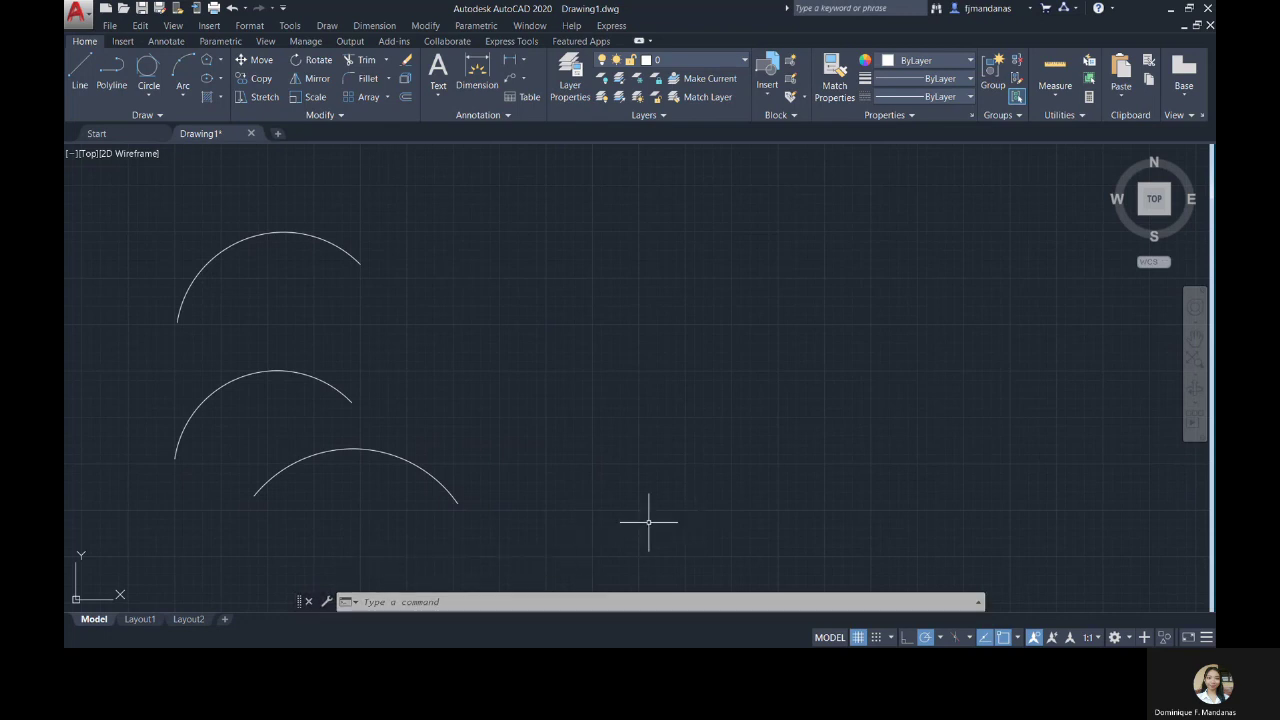
- Draw a large three-point arc curving upward in the middle of the drawing area
{"action": "type", "text": "arc"}
{"action": "key", "text": "Return"}
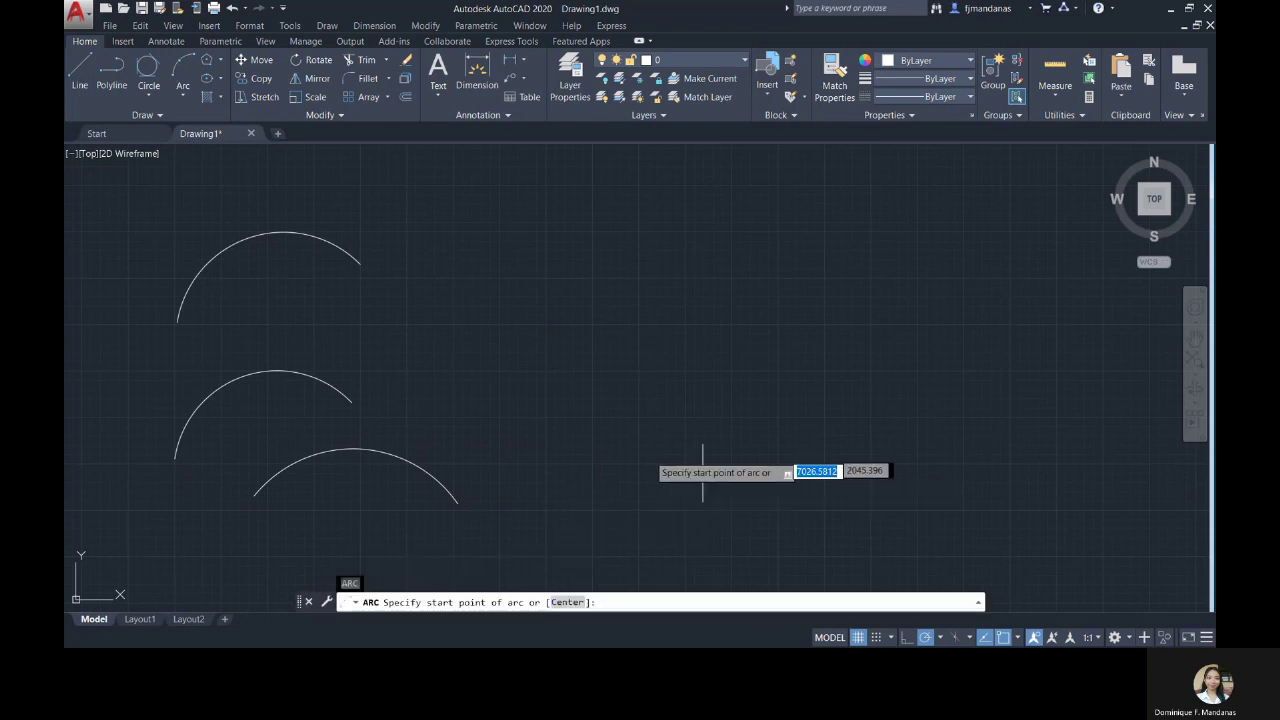
{"action": "left_click", "coordinate": [499, 367]}
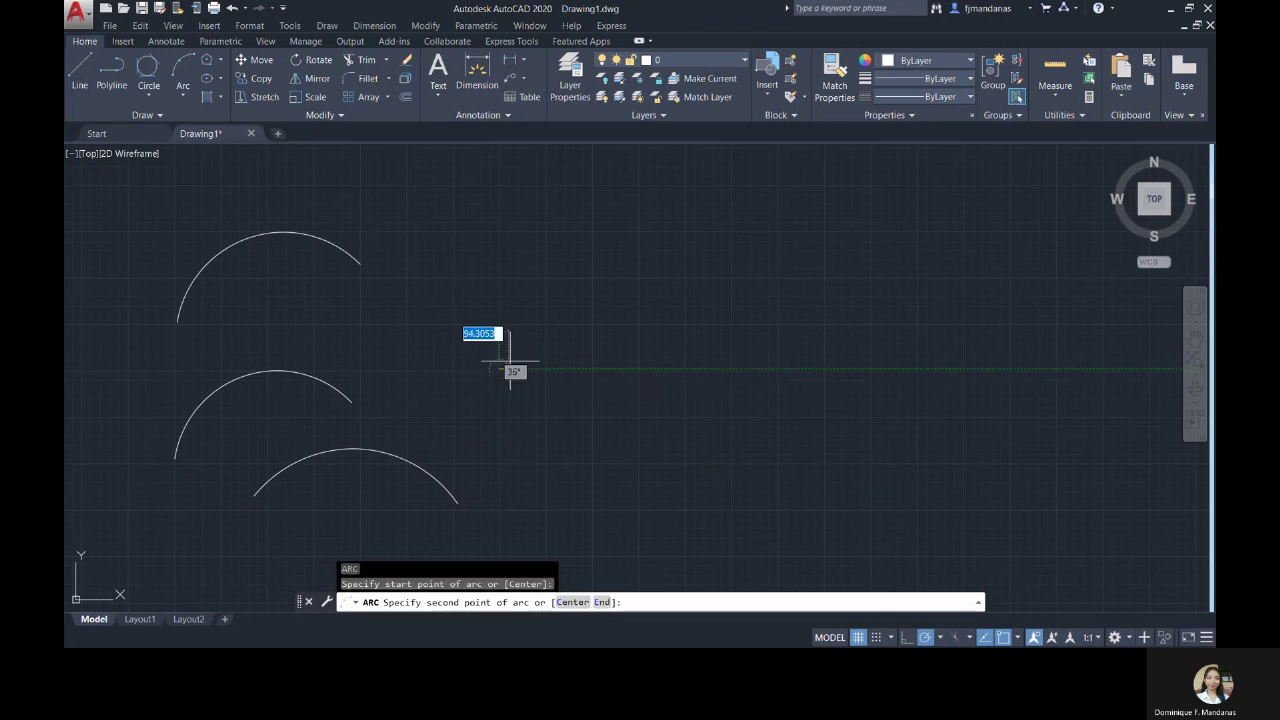
{"action": "left_click", "coordinate": [640, 230]}
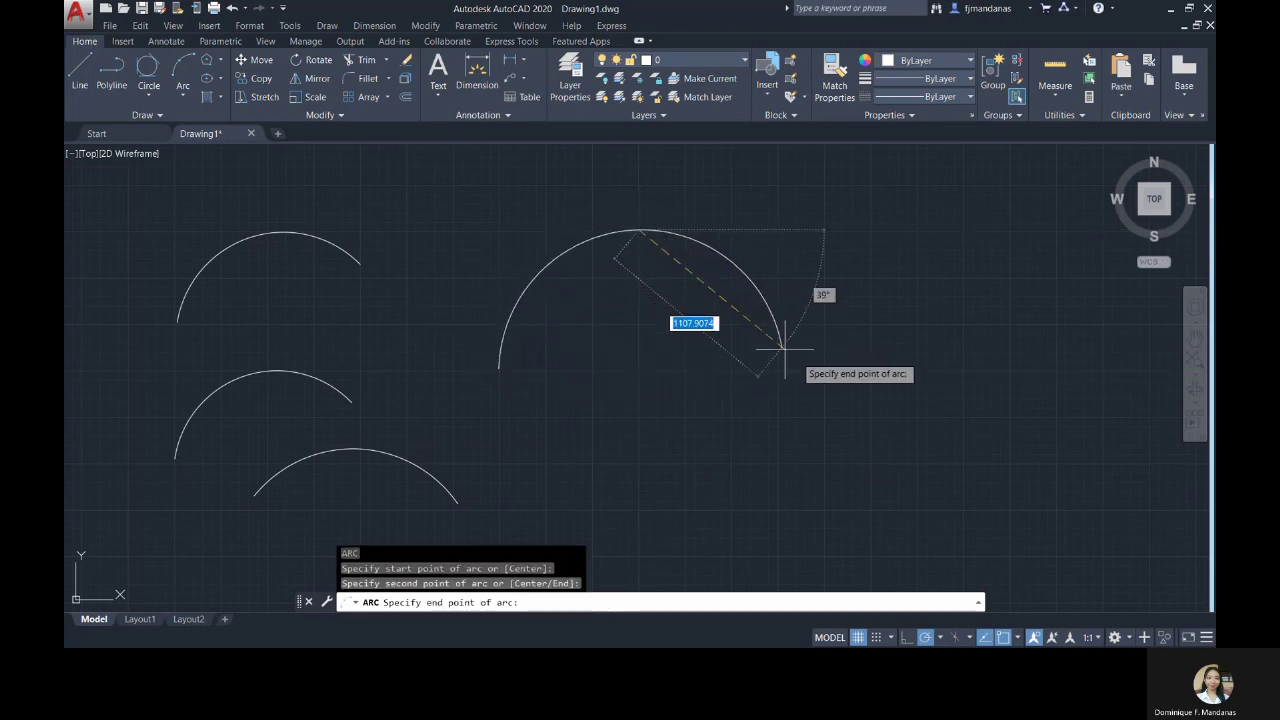
{"action": "left_click", "coordinate": [822, 377]}
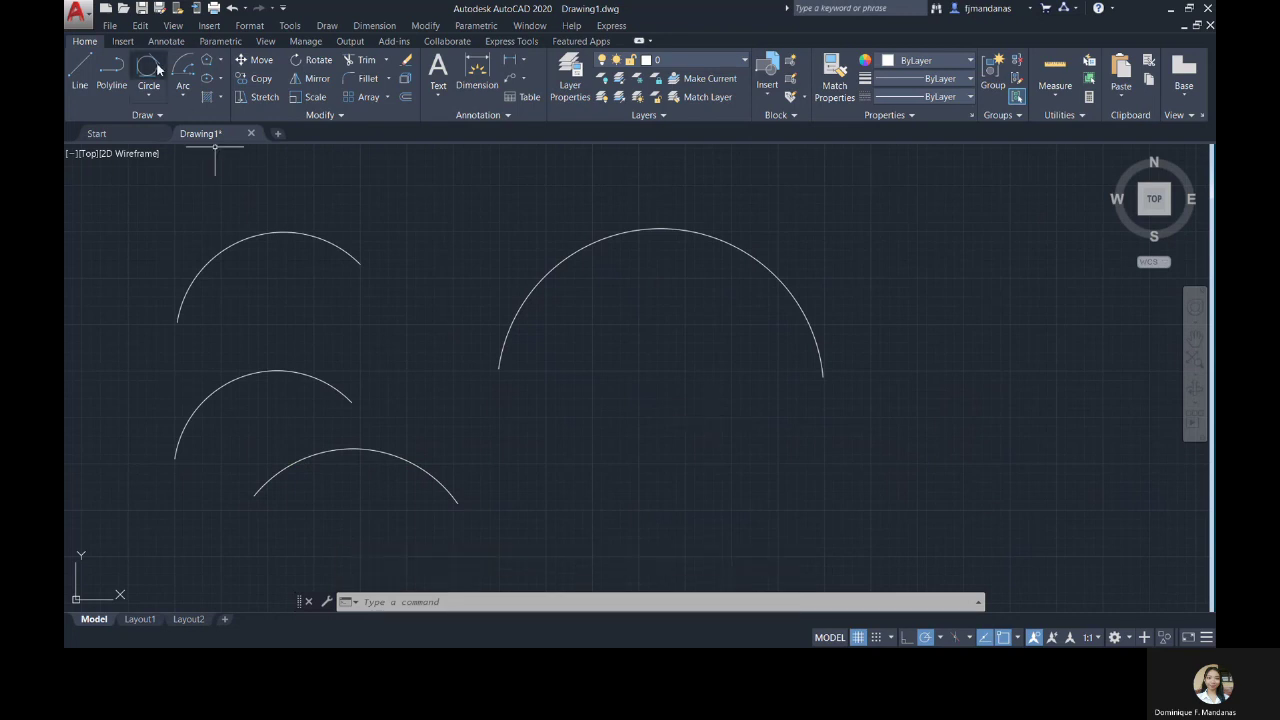
- Draw a small downward-bulging half-circle arc by start, center and angle, below the large arc's right end
{"action": "left_click", "coordinate": [183, 94]}
{"action": "left_click", "coordinate": [240, 187]}
{"action": "left_click", "coordinate": [824, 463]}
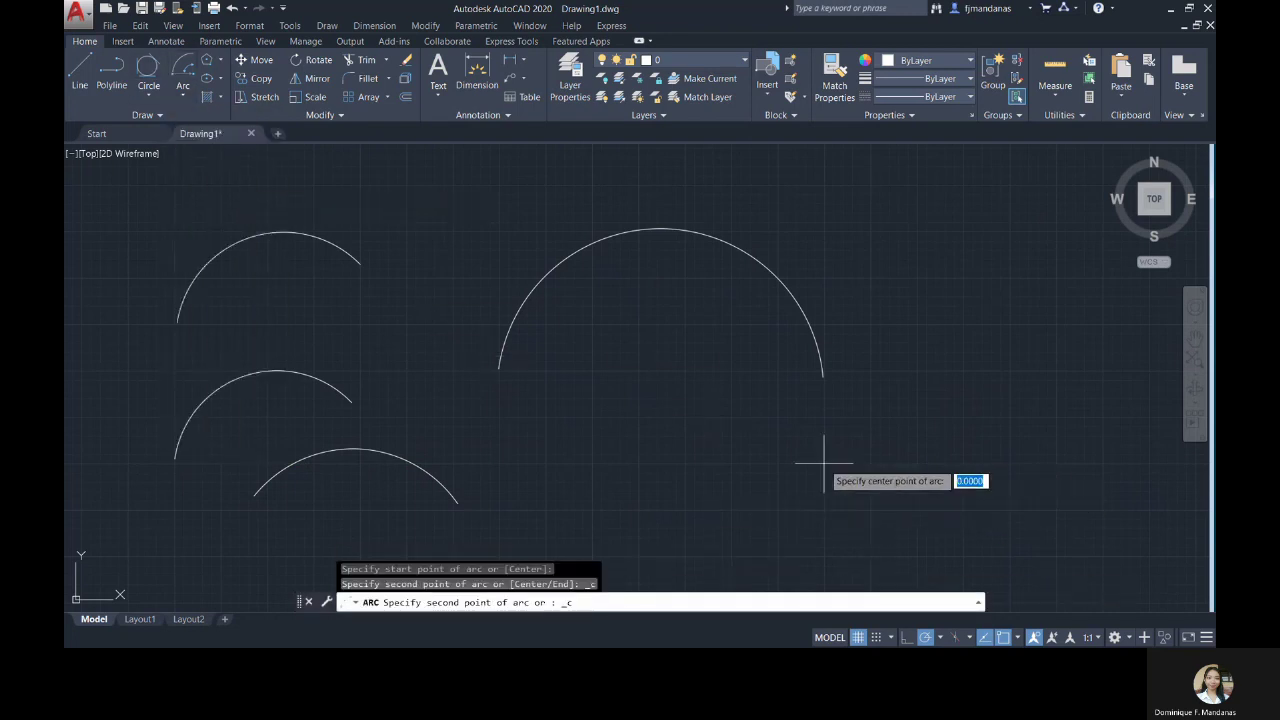
{"action": "left_click", "coordinate": [868, 463]}
{"action": "left_click", "coordinate": [795, 462]}
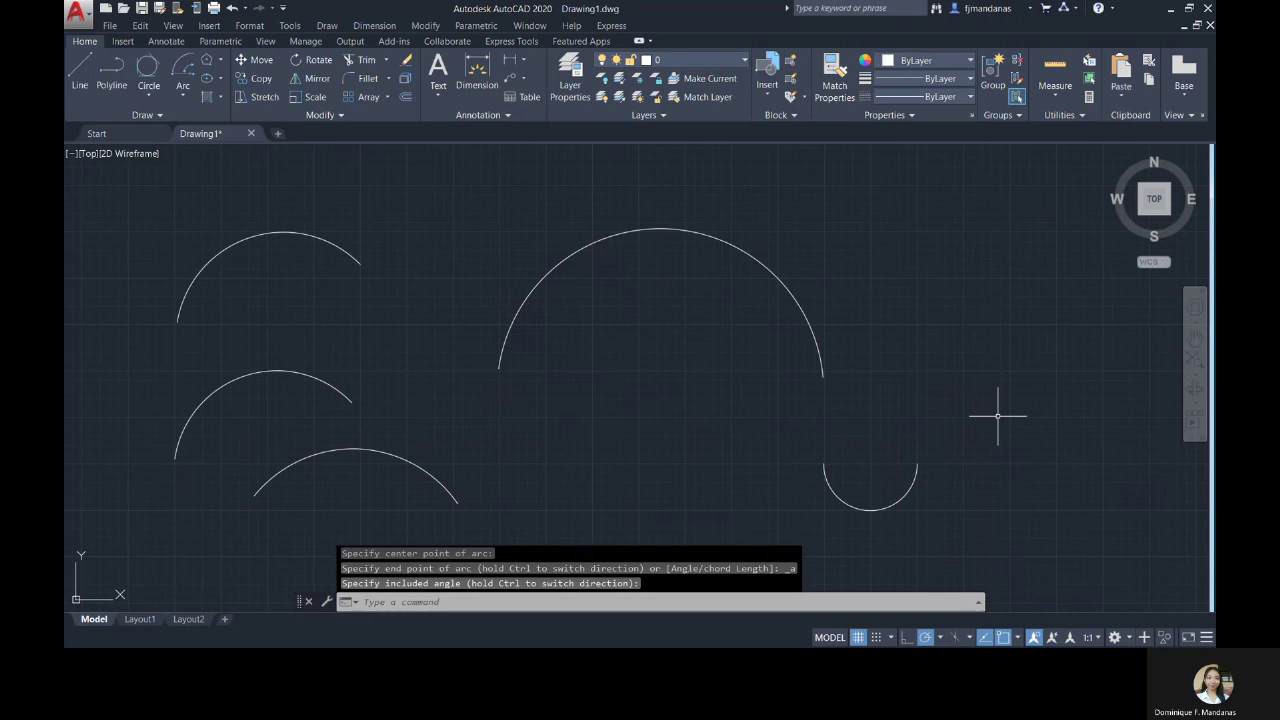
- Draw a Start, Center, Length arc right of the large arc, with the center 500 from the start and a chord length of 1000
{"action": "left_click", "coordinate": [183, 94]}
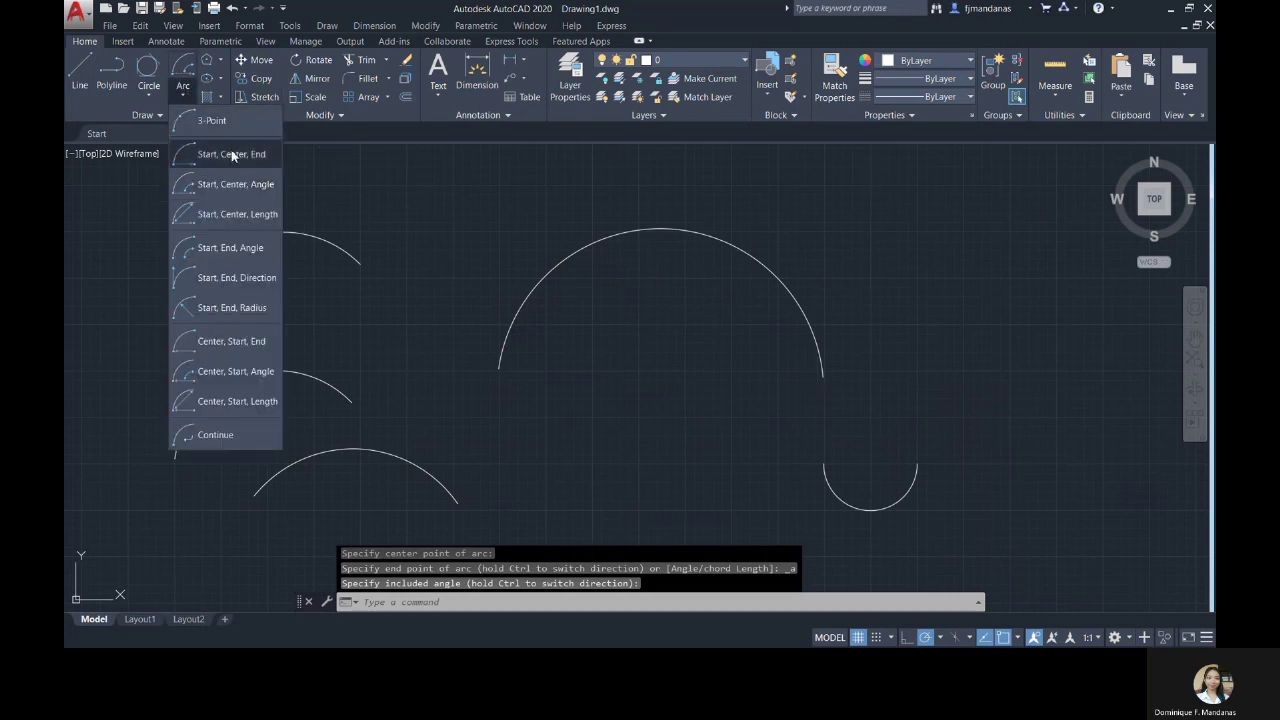
{"action": "left_click", "coordinate": [249, 220]}
{"action": "left_click", "coordinate": [914, 325]}
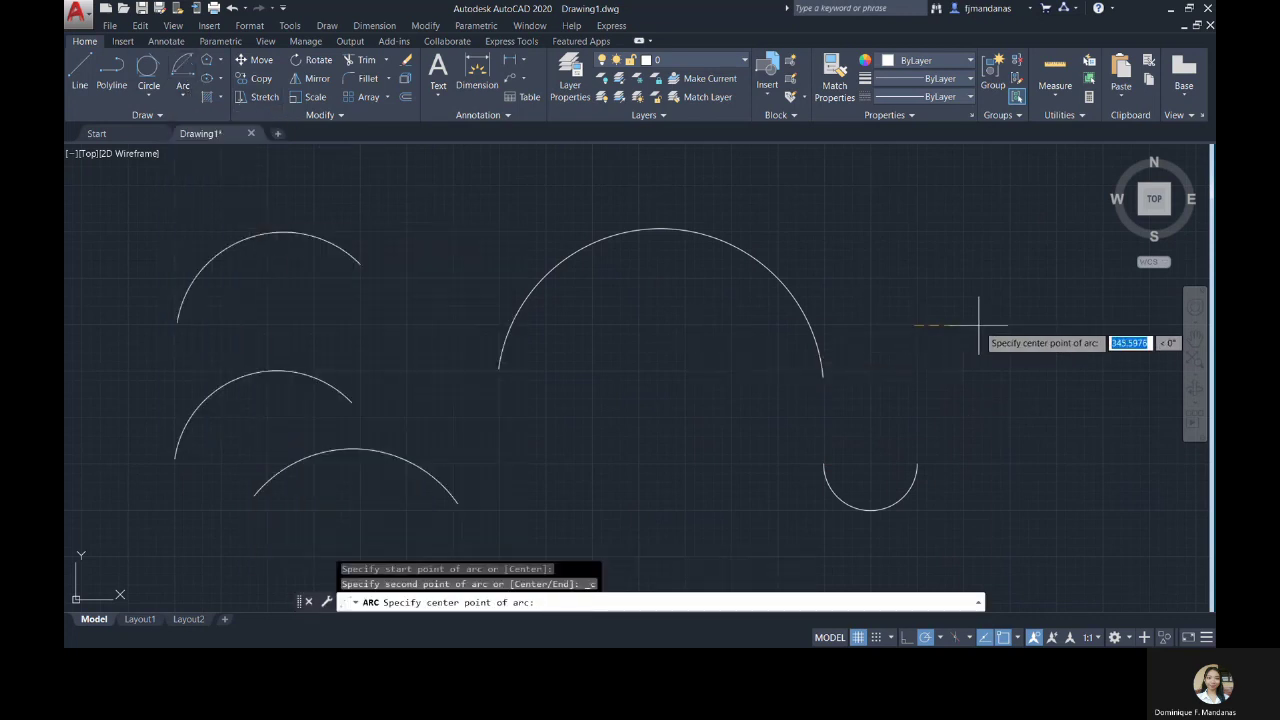
{"action": "type", "text": "500"}
{"action": "key", "text": "Return"}
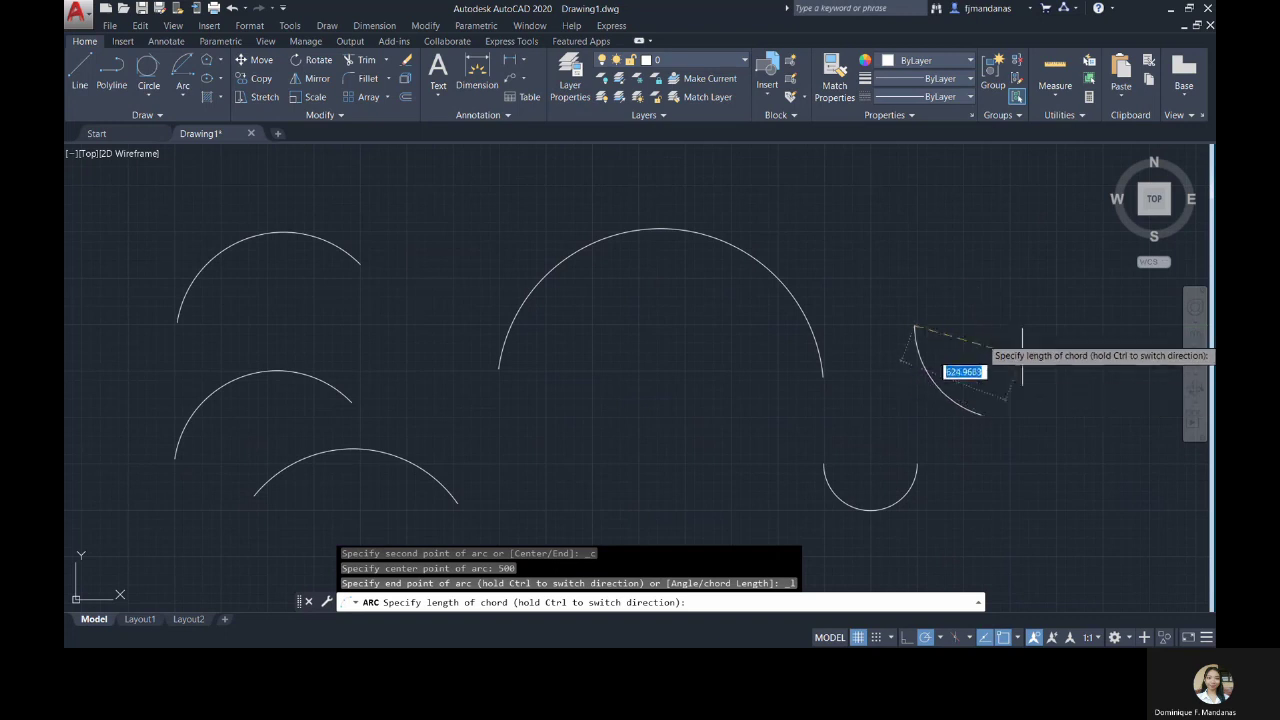
{"action": "type", "text": "1000"}
{"action": "key", "text": "Return"}
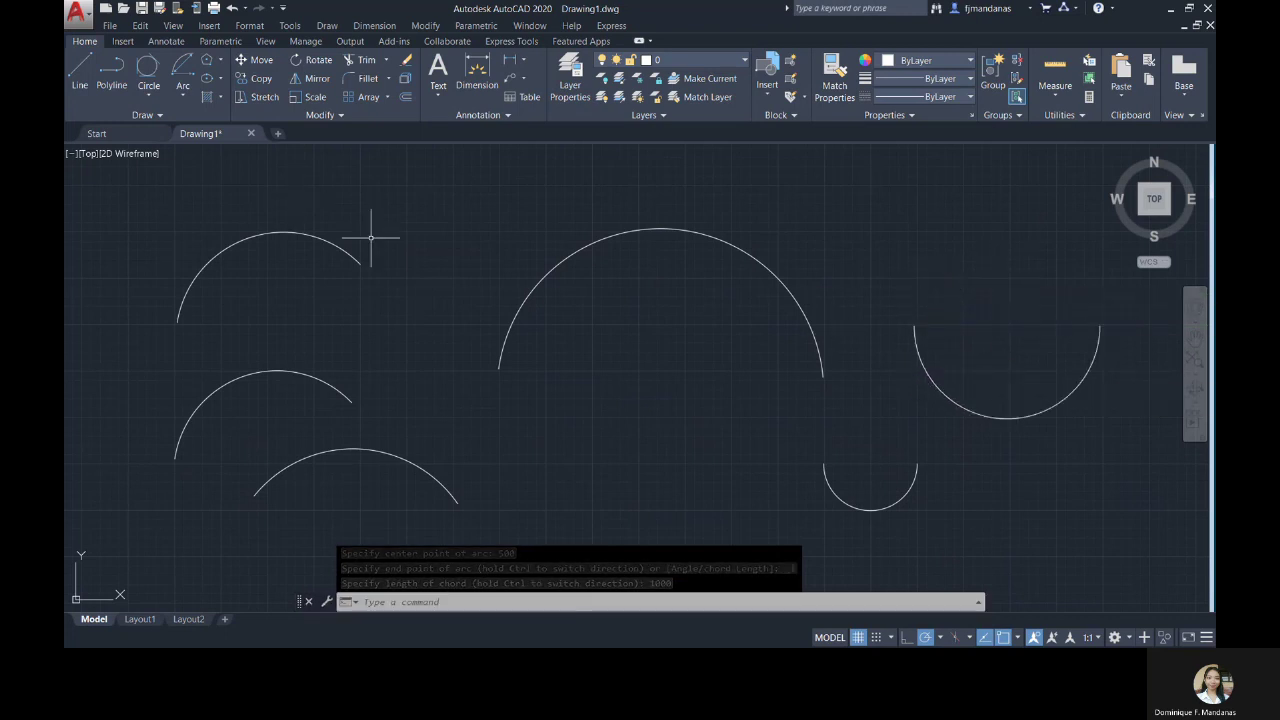
- Delete all the arcs from the drawing
{"action": "key", "text": "ctrl+a"}
{"action": "key", "text": "Delete"}
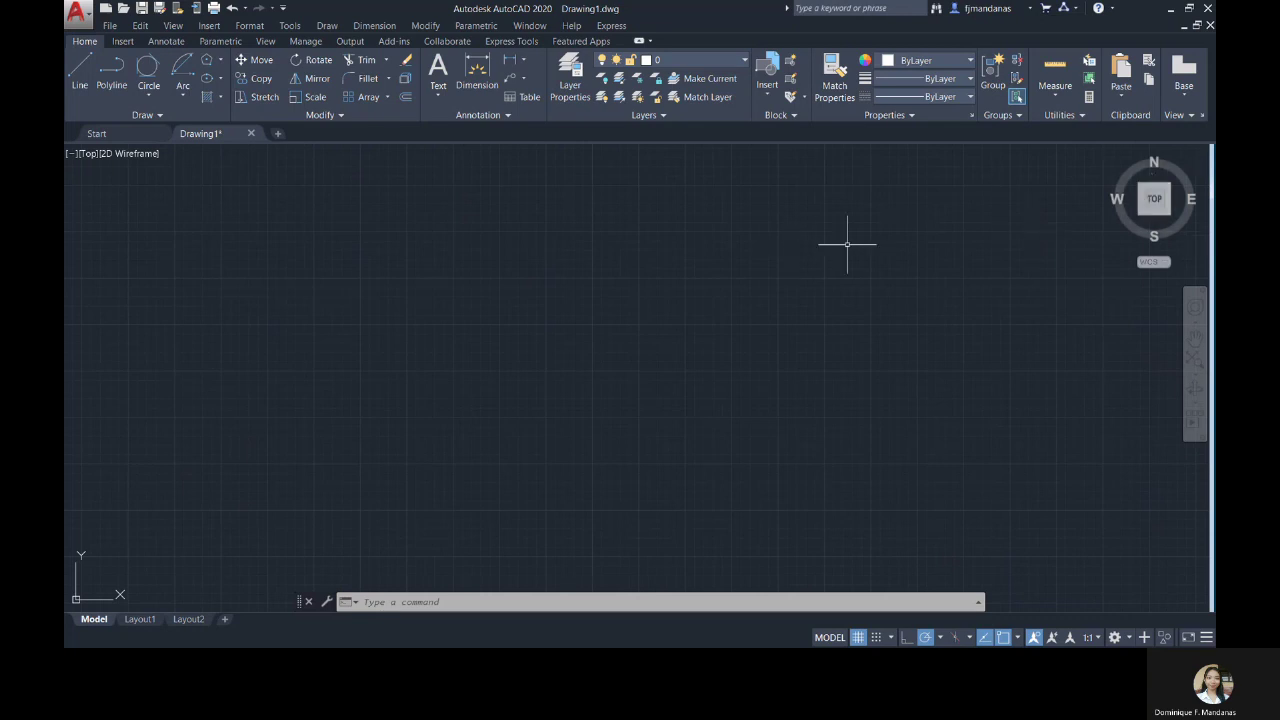
{"action": "left_click", "coordinate": [145, 115]}
{"action": "left_click", "coordinate": [77, 150]}
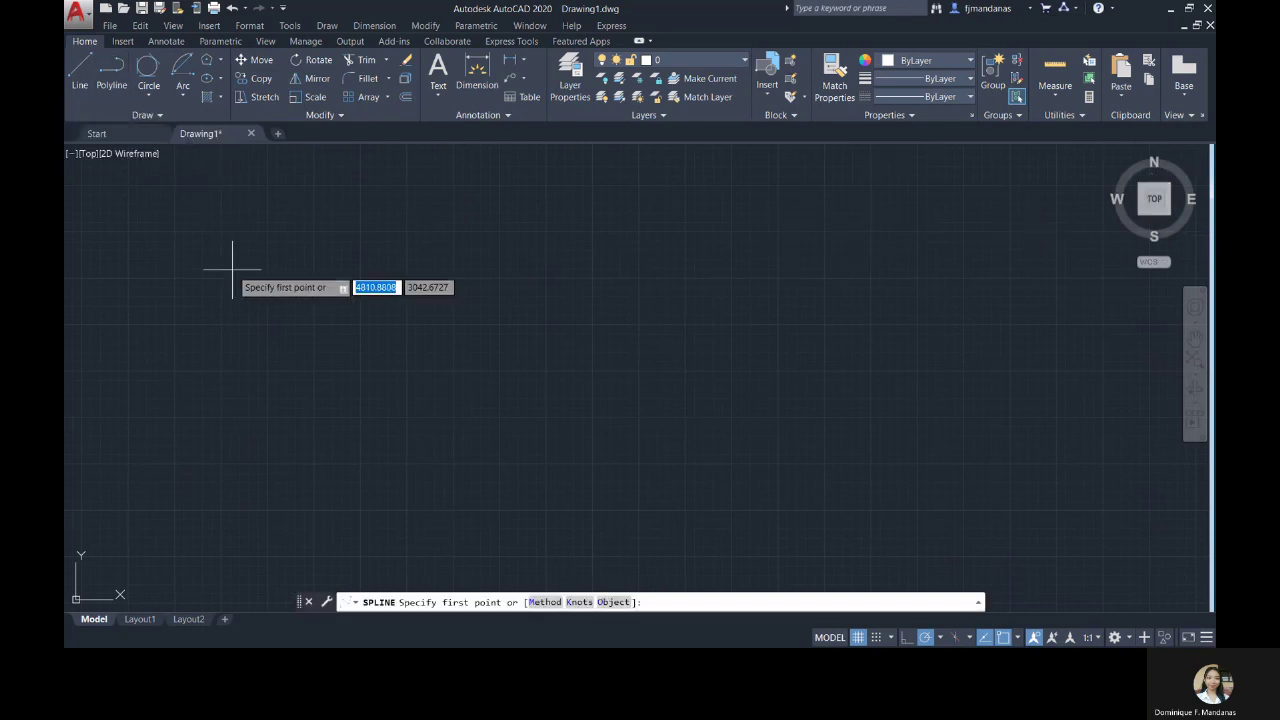
{"action": "left_click", "coordinate": [175, 278]}
{"action": "left_click", "coordinate": [225, 207]}
{"action": "left_click", "coordinate": [272, 276]}
{"action": "left_click", "coordinate": [338, 206]}
{"action": "left_click", "coordinate": [380, 278]}
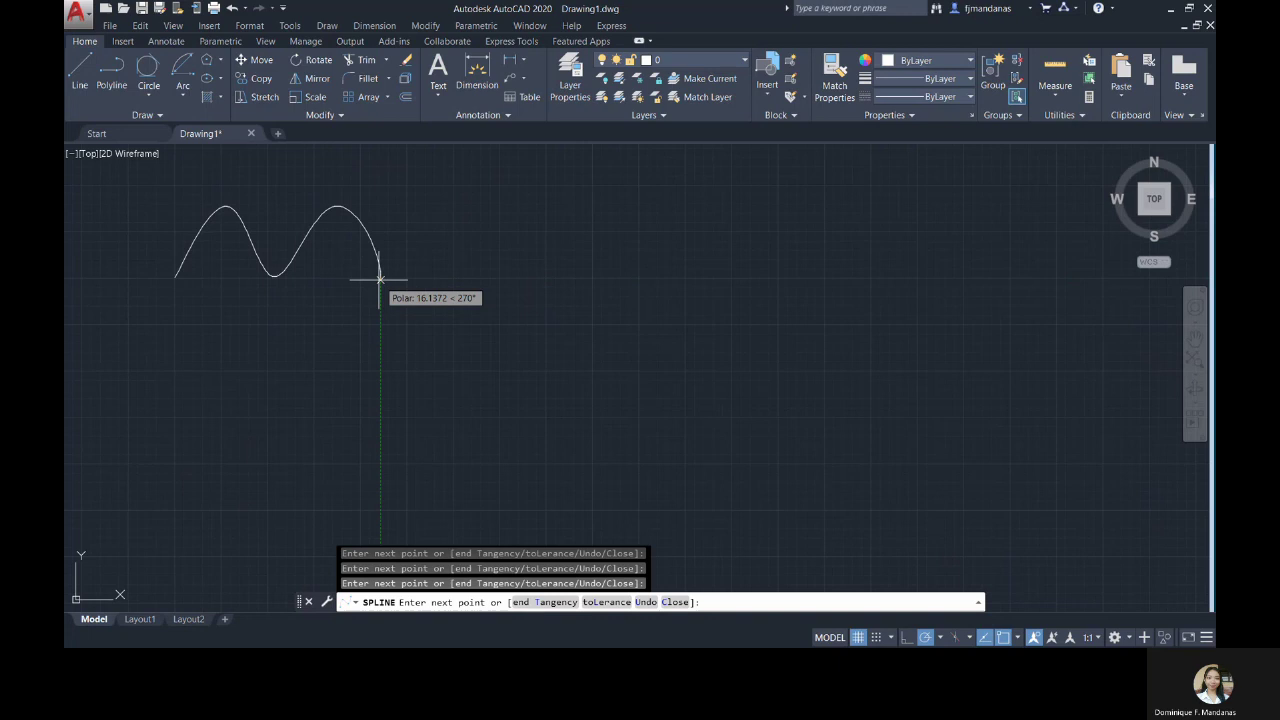
{"action": "key", "text": "Escape"}
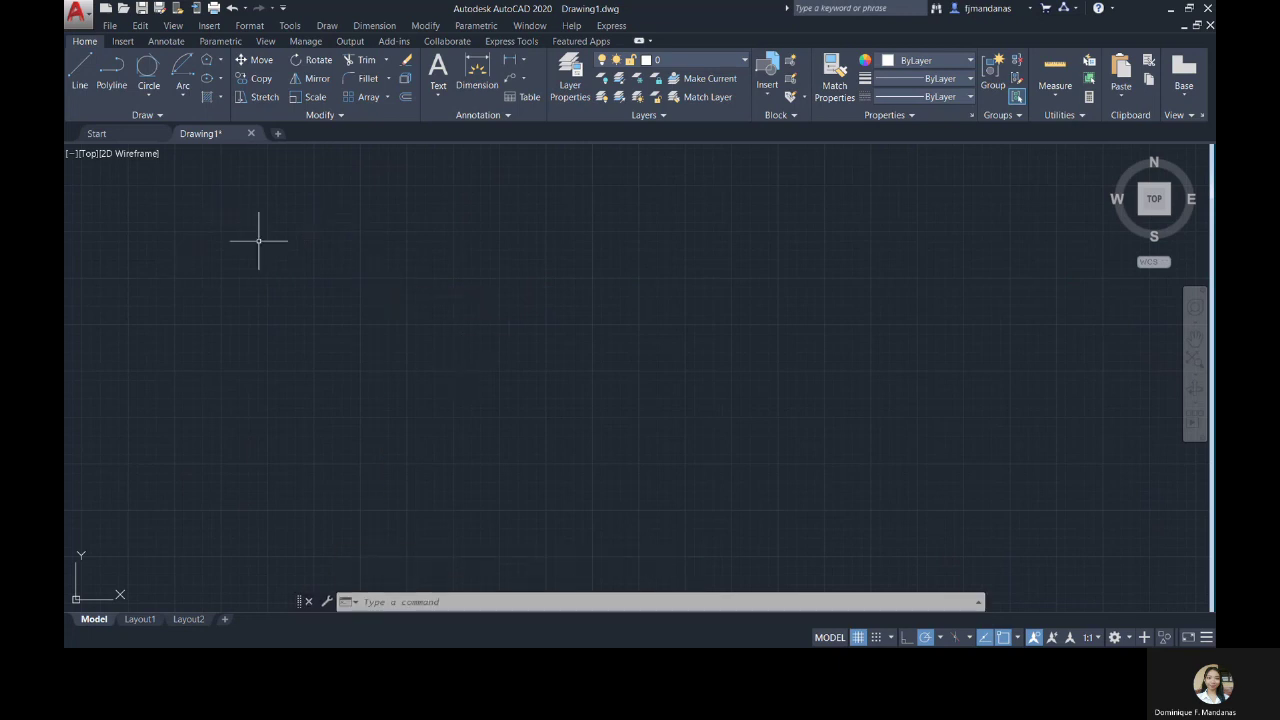
- Draw an M-shaped fit spline through five points in the upper-left part of the drawing, ending it with the end Tangency option
{"action": "left_click", "coordinate": [145, 115]}
{"action": "left_click", "coordinate": [77, 134]}
{"action": "left_click", "coordinate": [269, 322]}
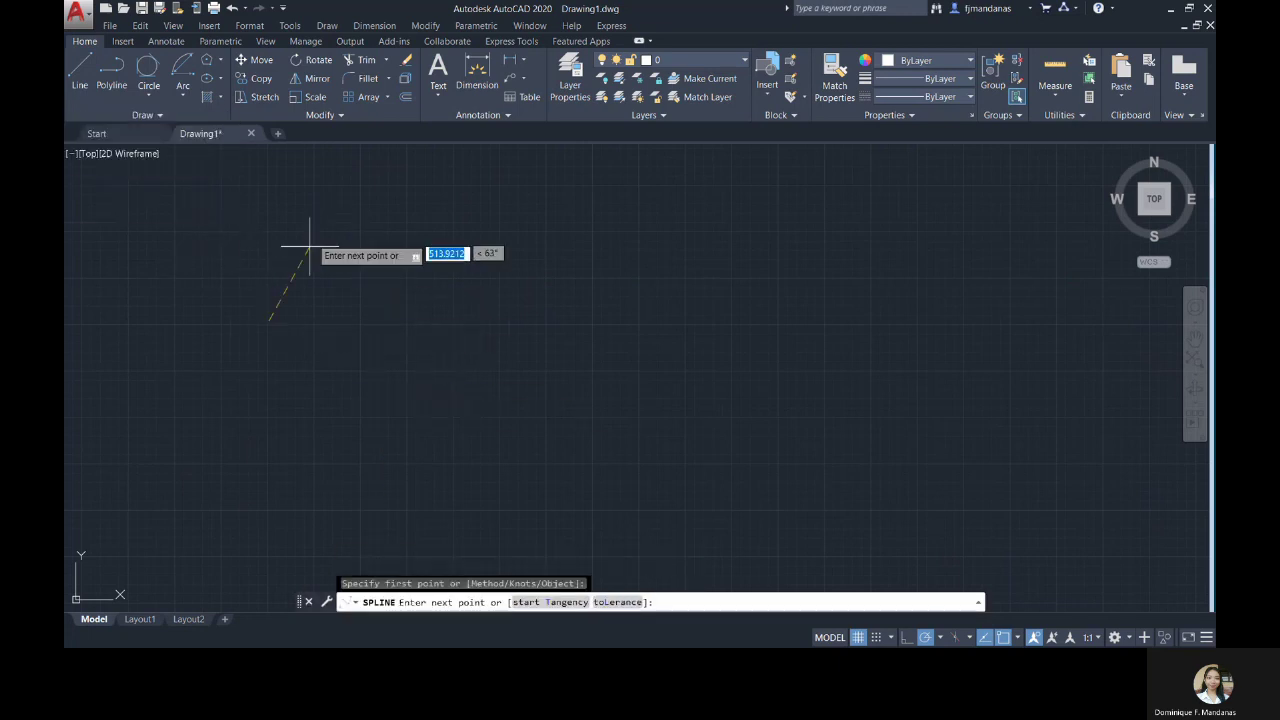
{"action": "left_click", "coordinate": [307, 230]}
{"action": "left_click", "coordinate": [359, 322]}
{"action": "left_click", "coordinate": [410, 232]}
{"action": "left_click", "coordinate": [447, 318]}
{"action": "type", "text": "t"}
{"action": "key", "text": "Return"}
{"action": "key", "text": "Return"}
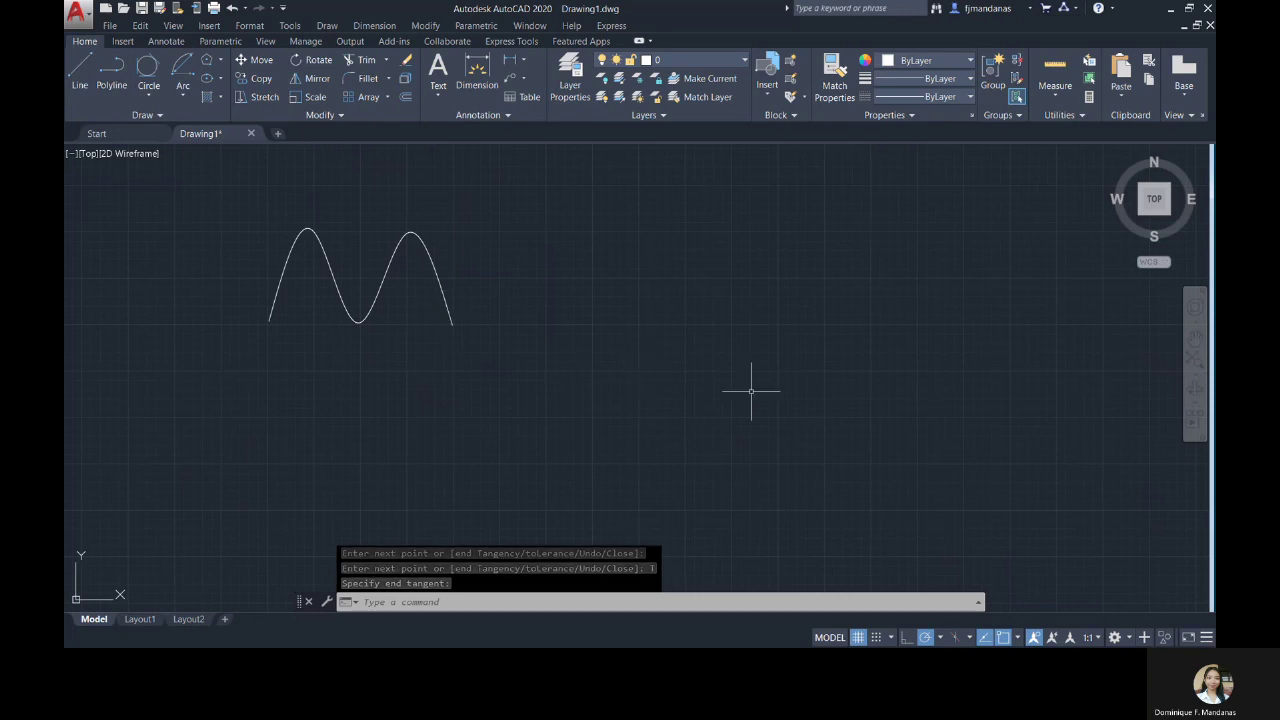
- Draw a second, flatter five-point fit spline below the M-shaped one, with its end tangent set by the end Tangency option
{"action": "type", "text": "spline"}
{"action": "key", "text": "Return"}
{"action": "left_click", "coordinate": [268, 434]}
{"action": "left_click", "coordinate": [307, 370]}
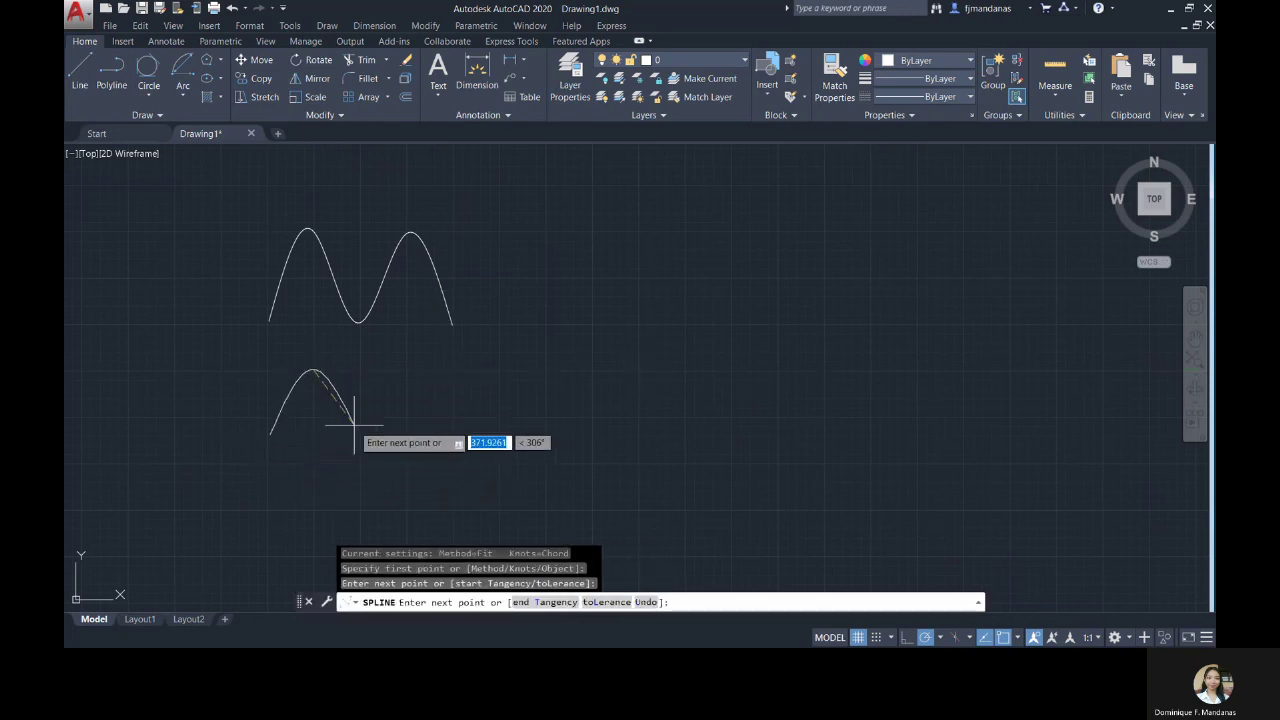
{"action": "left_click", "coordinate": [359, 436]}
{"action": "left_click", "coordinate": [410, 370]}
{"action": "left_click", "coordinate": [448, 428]}
{"action": "type", "text": "t"}
{"action": "key", "text": "Return"}
{"action": "left_click", "coordinate": [451, 439]}
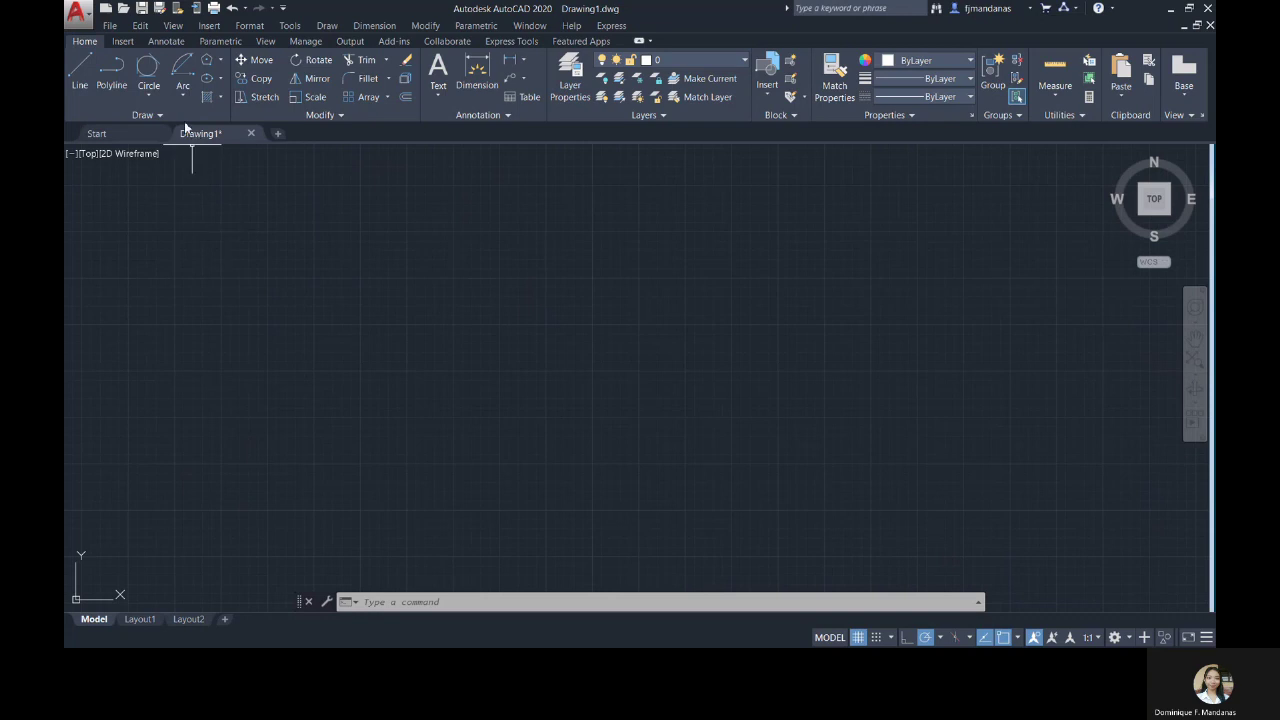
- Draw a five-point M-shaped fit spline in the empty drawing's upper-left area and finish it with a default end tangent
{"action": "left_click", "coordinate": [184, 119]}
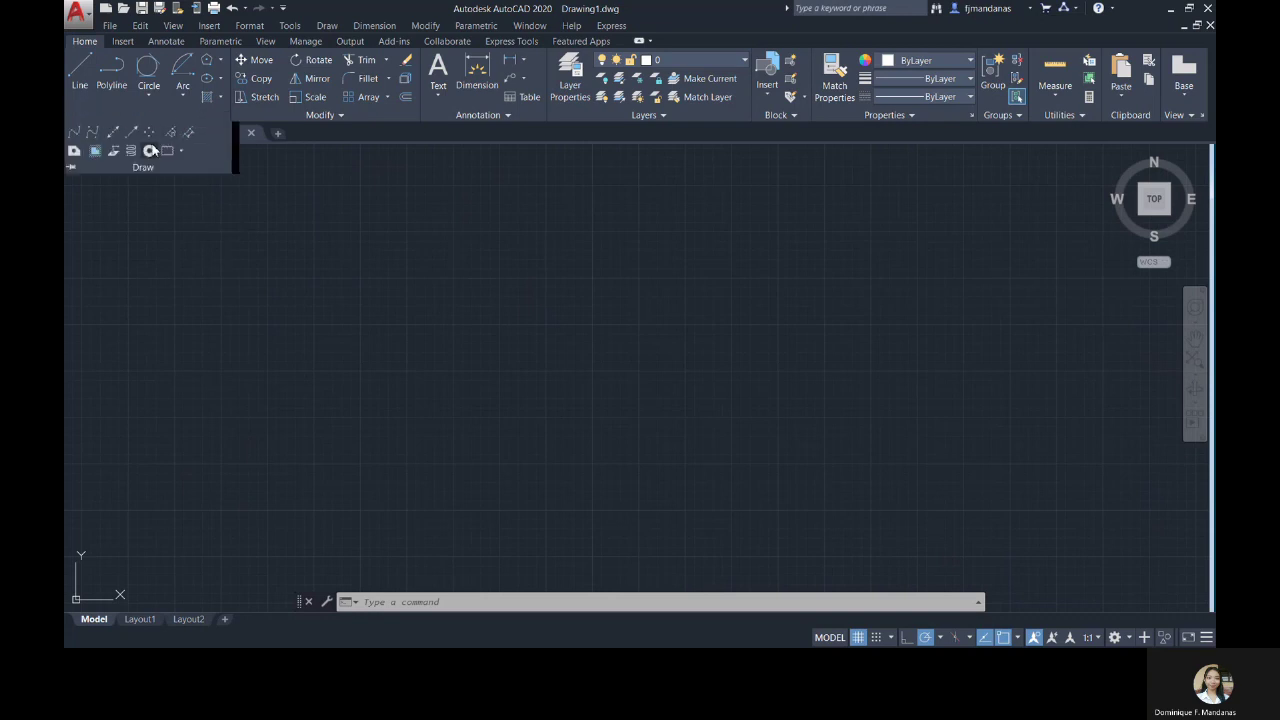
{"action": "left_click", "coordinate": [77, 135]}
{"action": "left_click", "coordinate": [269, 320]}
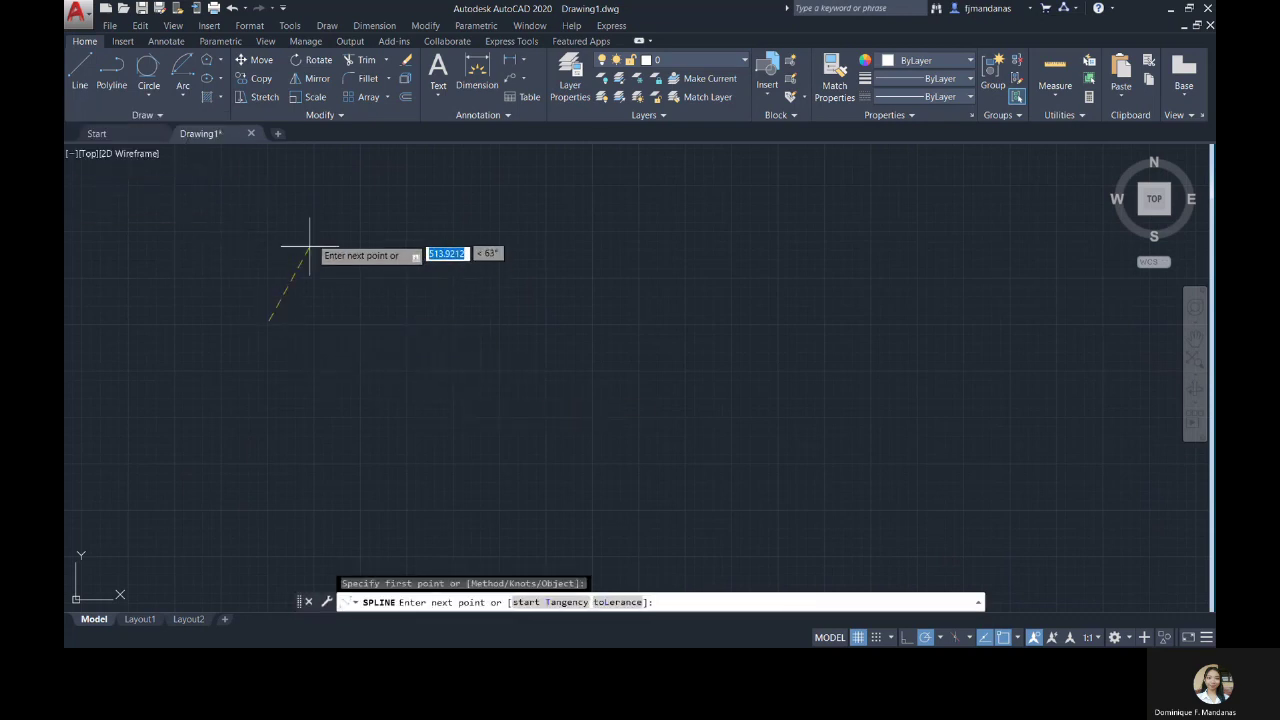
{"action": "left_click", "coordinate": [308, 231]}
{"action": "left_click", "coordinate": [358, 322]}
{"action": "left_click", "coordinate": [410, 232]}
{"action": "left_click", "coordinate": [452, 324]}
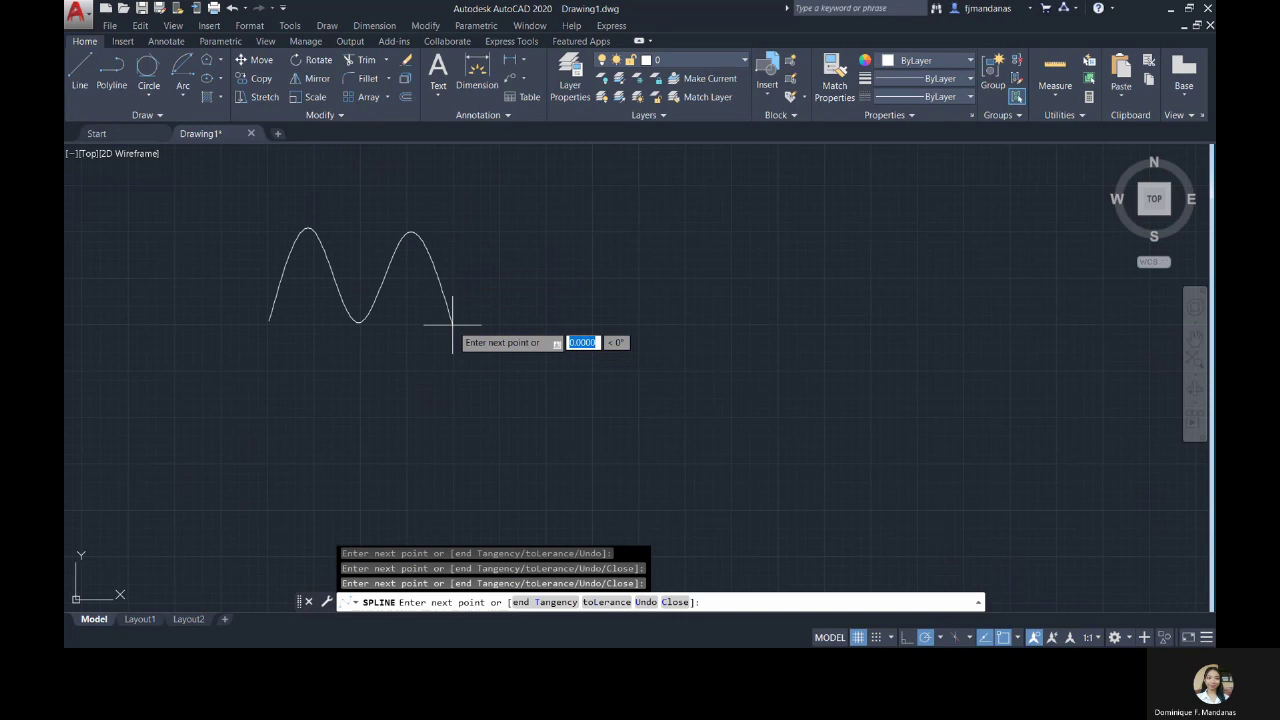
{"action": "key", "text": "Return"}
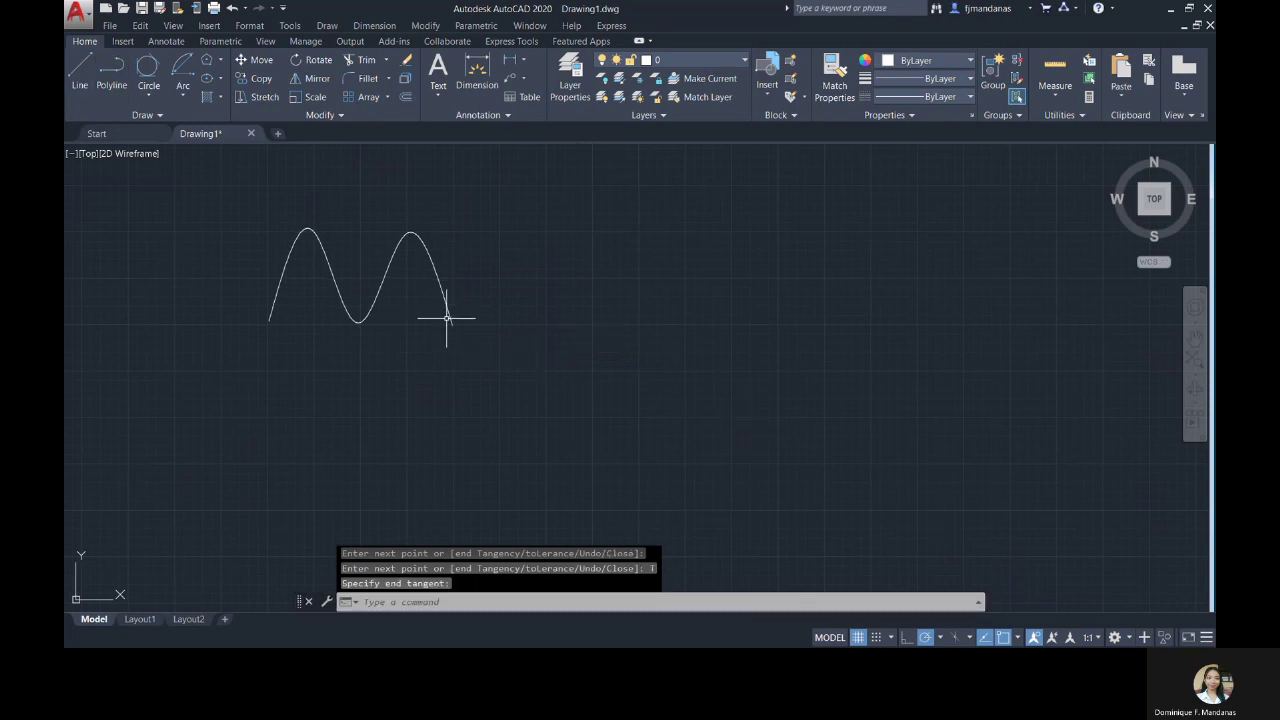
- Draw a flatter five-point spline directly below the first one, using end Tangency with the end tangent pointing straight down (270°)
{"action": "left_click", "coordinate": [464, 604]}
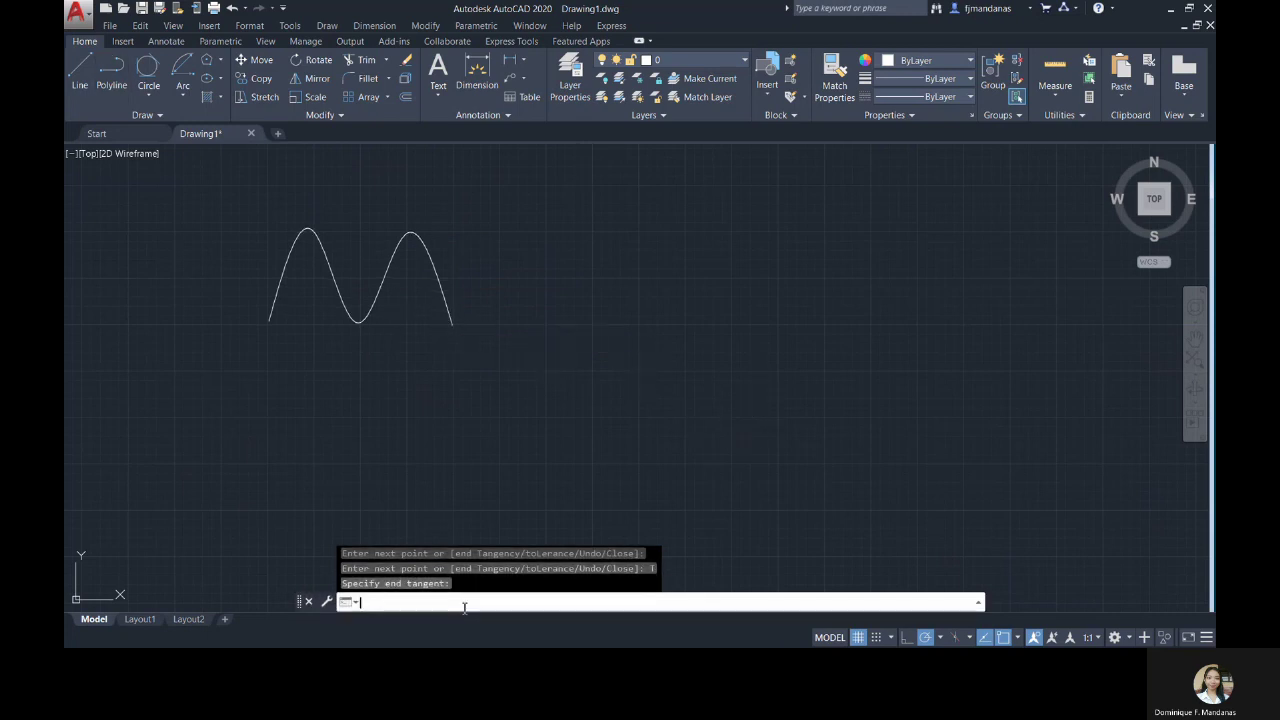
{"action": "type", "text": "SPLINE"}
{"action": "key", "text": "Return"}
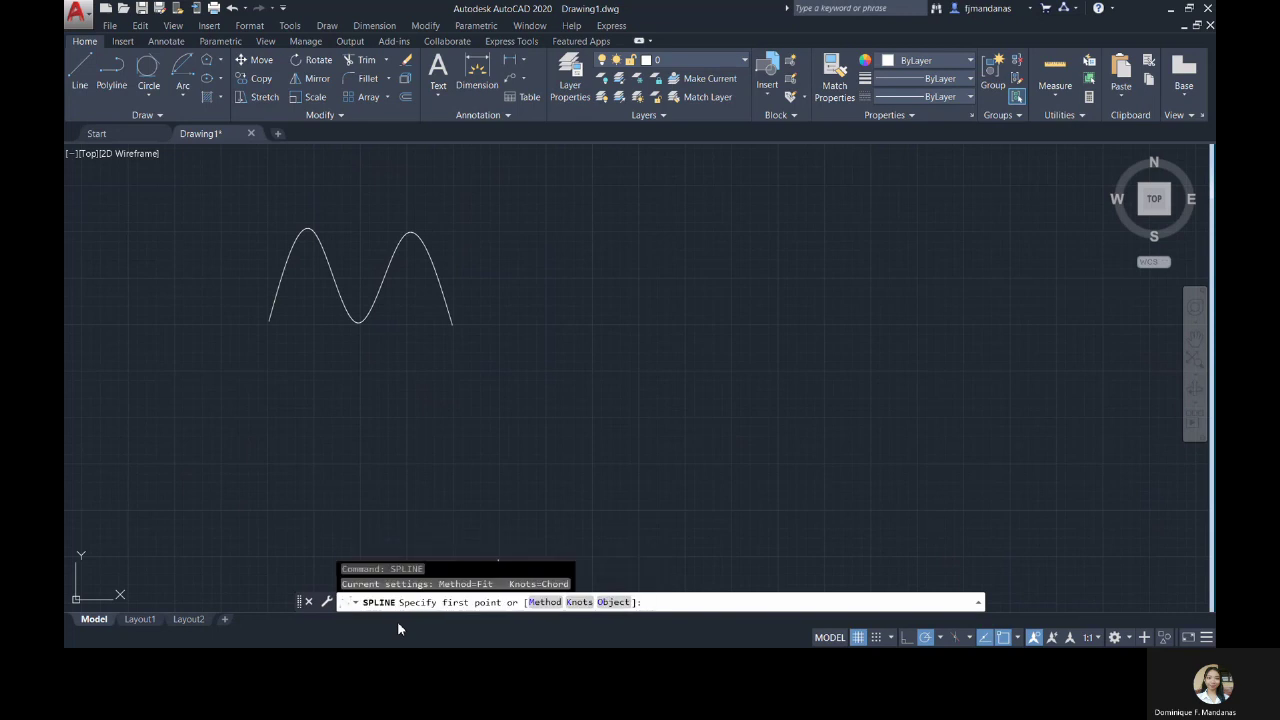
{"action": "left_click", "coordinate": [270, 434]}
{"action": "left_click", "coordinate": [308, 369]}
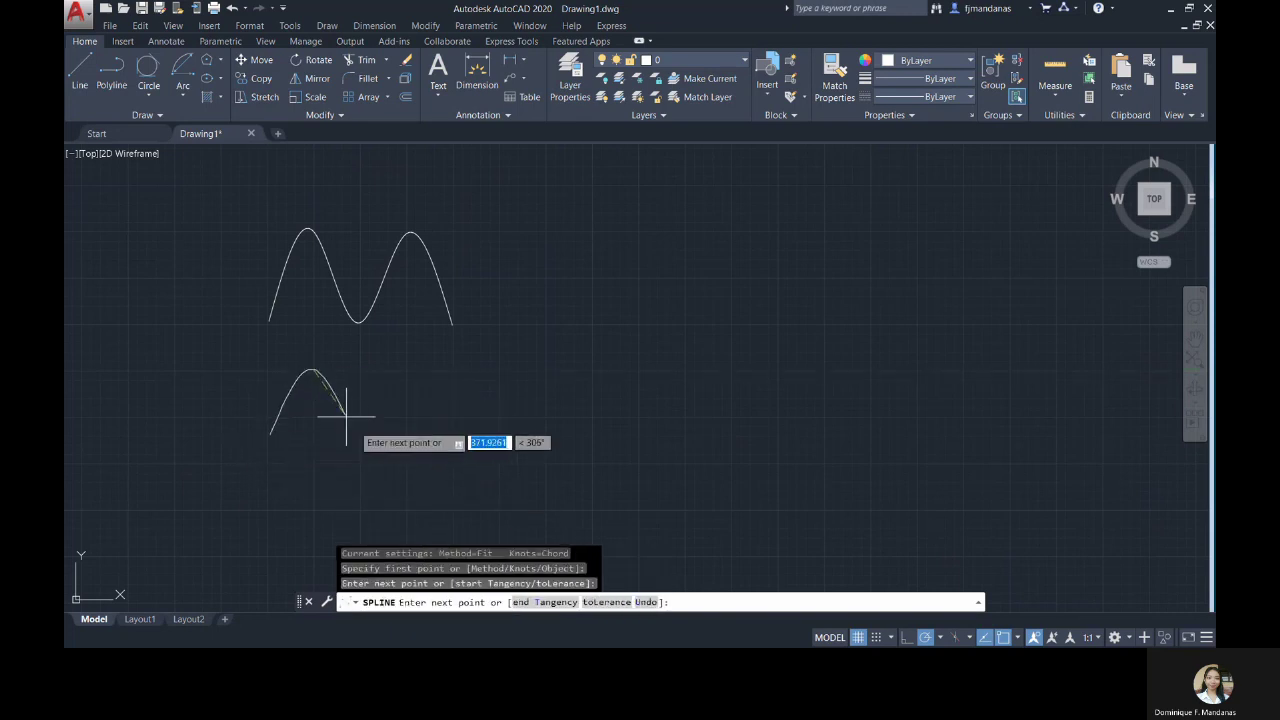
{"action": "left_click", "coordinate": [357, 436]}
{"action": "left_click", "coordinate": [410, 369]}
{"action": "left_click", "coordinate": [452, 434]}
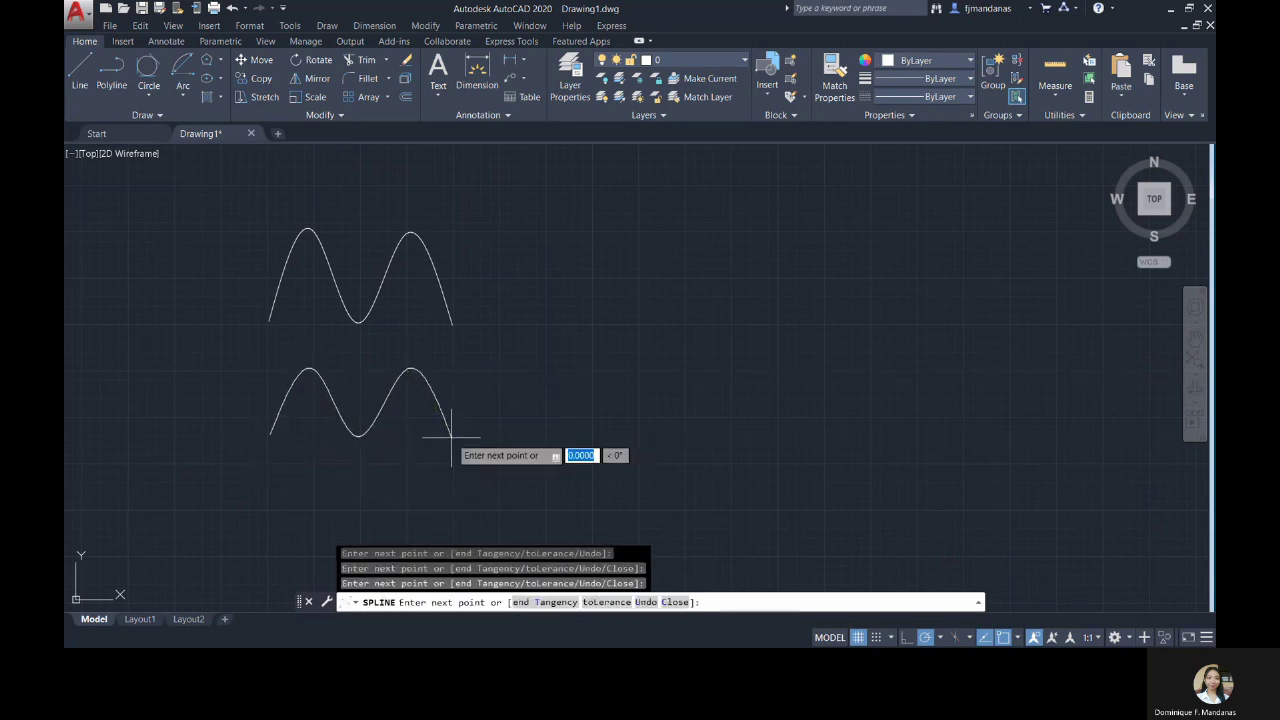
{"action": "key", "text": "Return"}
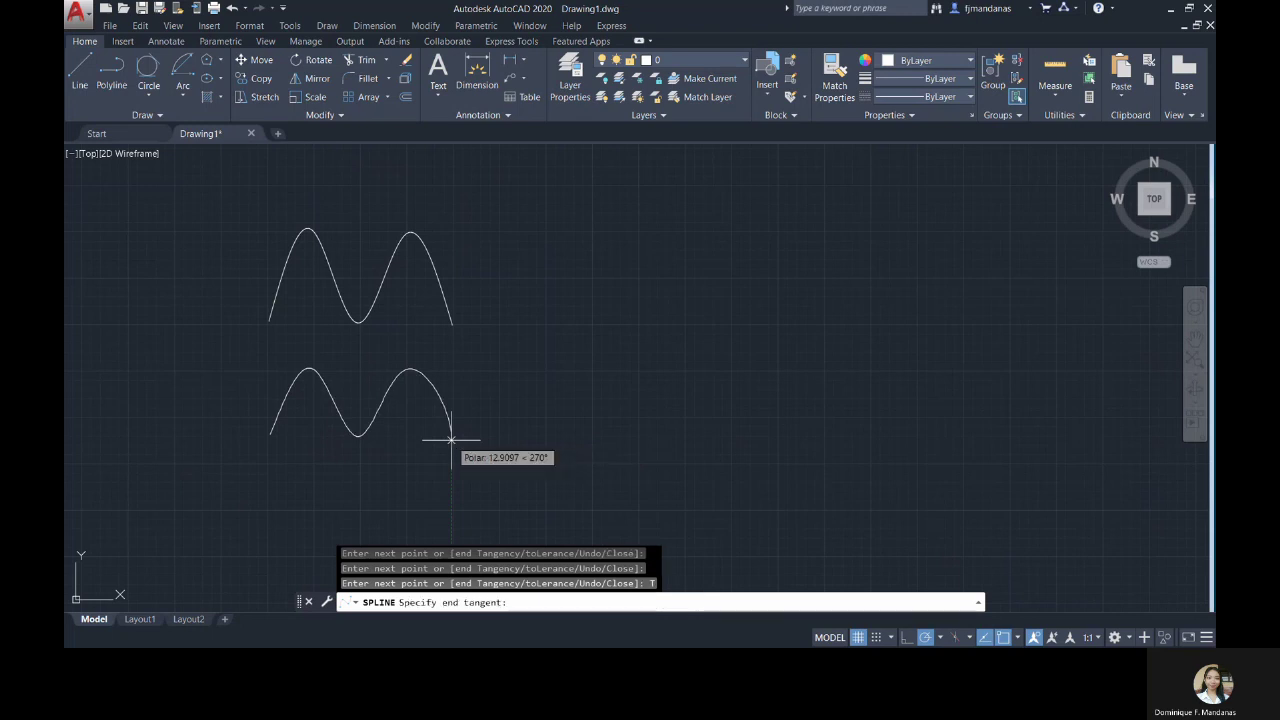
{"action": "key", "text": "Return"}
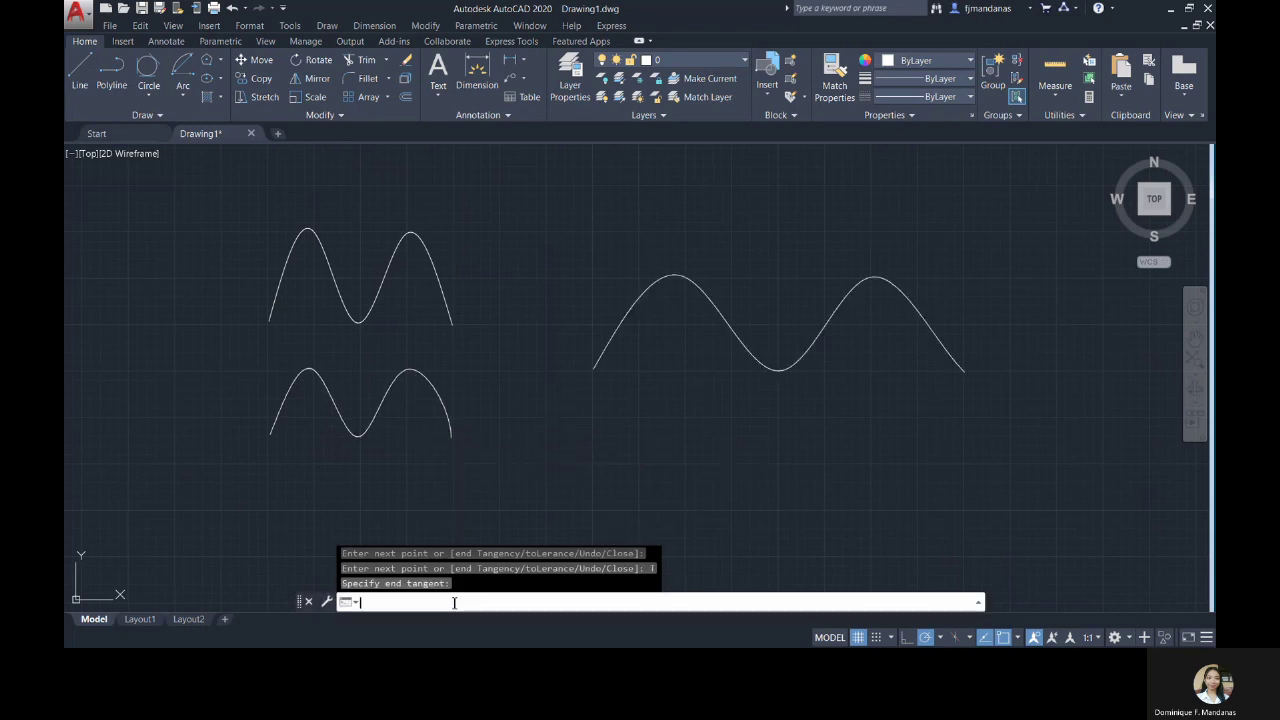
- Draw a wide five-point fit spline with a fit tolerance of 0.2 below the large spline on the drawing's right side
{"action": "key", "text": "Return"}
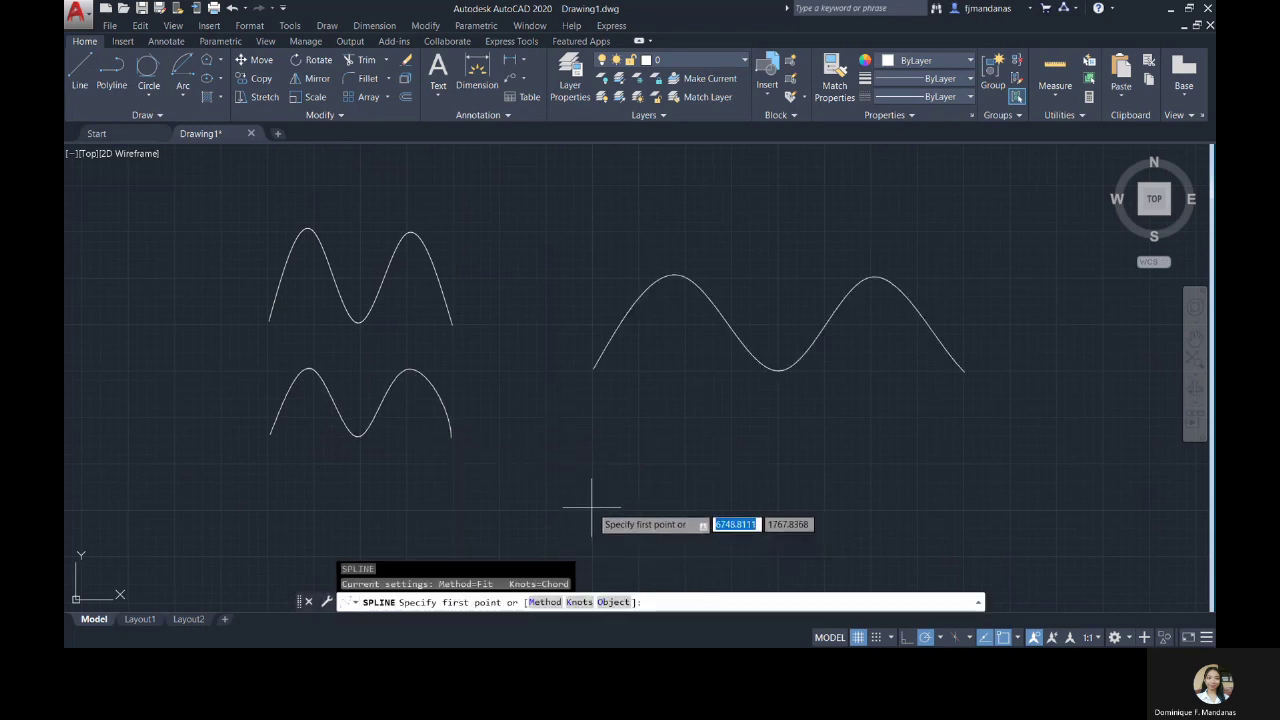
{"action": "left_click", "coordinate": [593, 477]}
{"action": "type", "text": "L"}
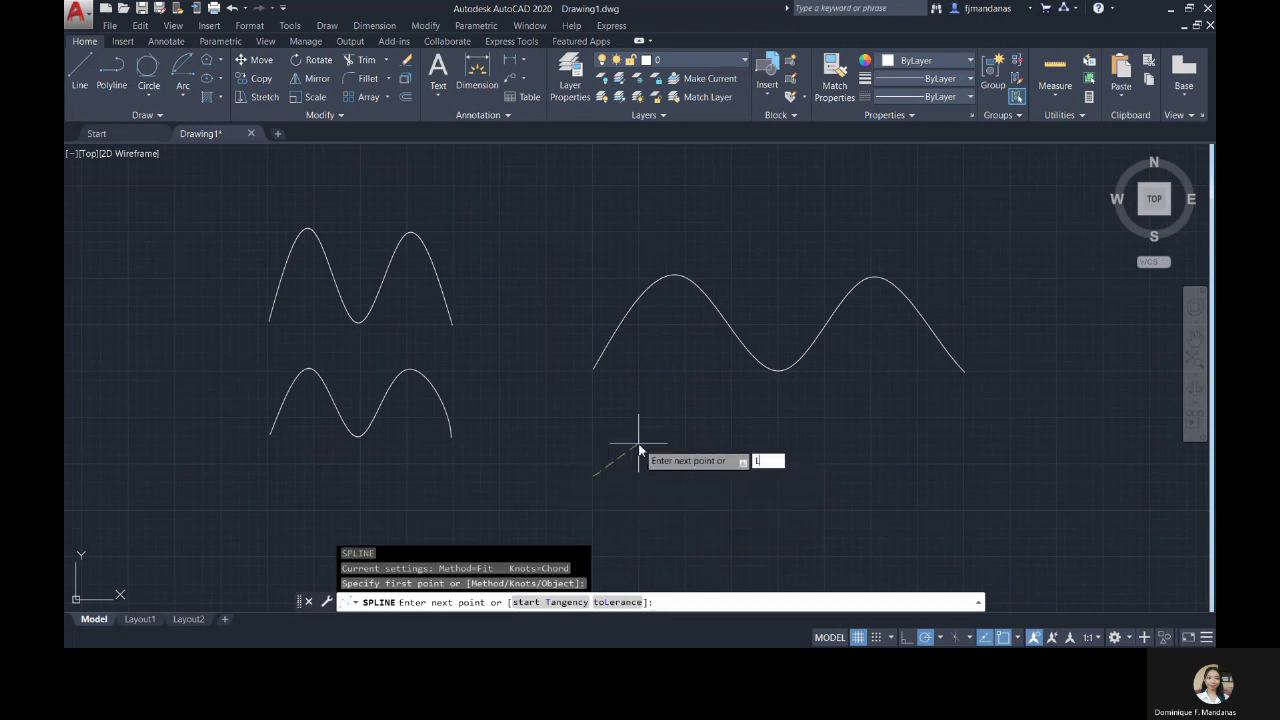
{"action": "key", "text": "Return"}
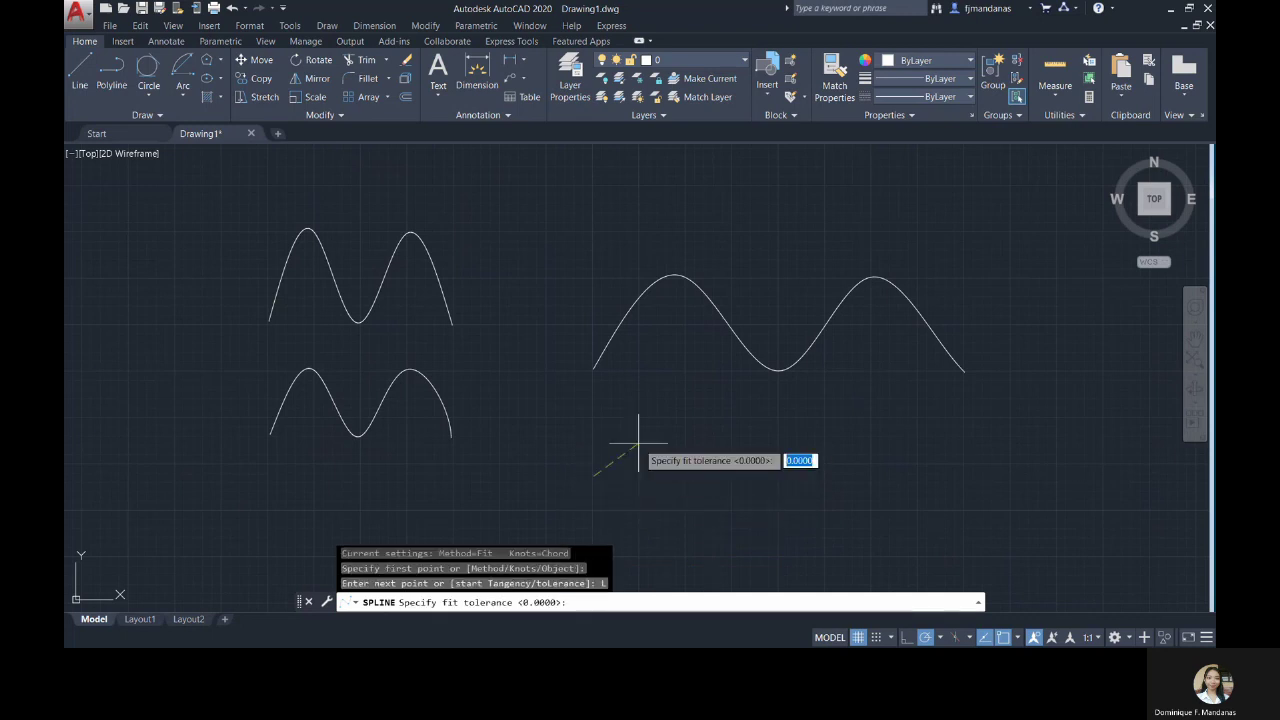
{"action": "type", "text": "0.2"}
{"action": "key", "text": "Return"}
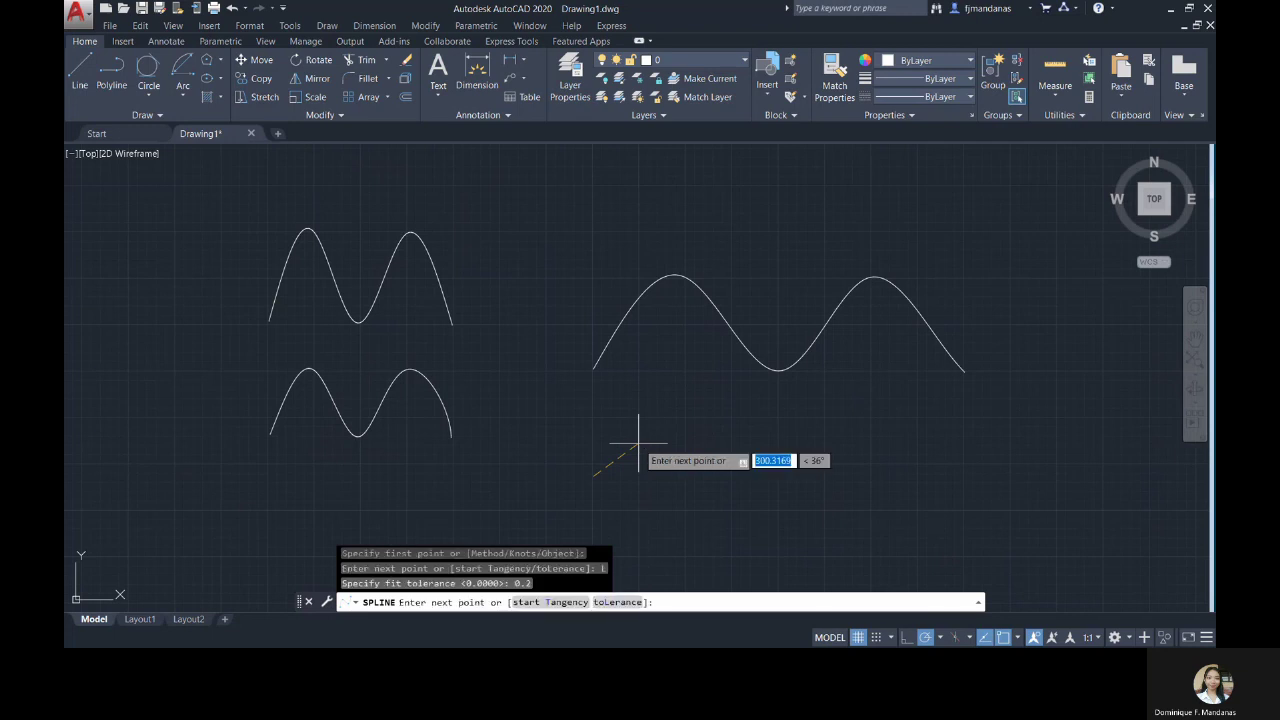
{"action": "left_click", "coordinate": [690, 421]}
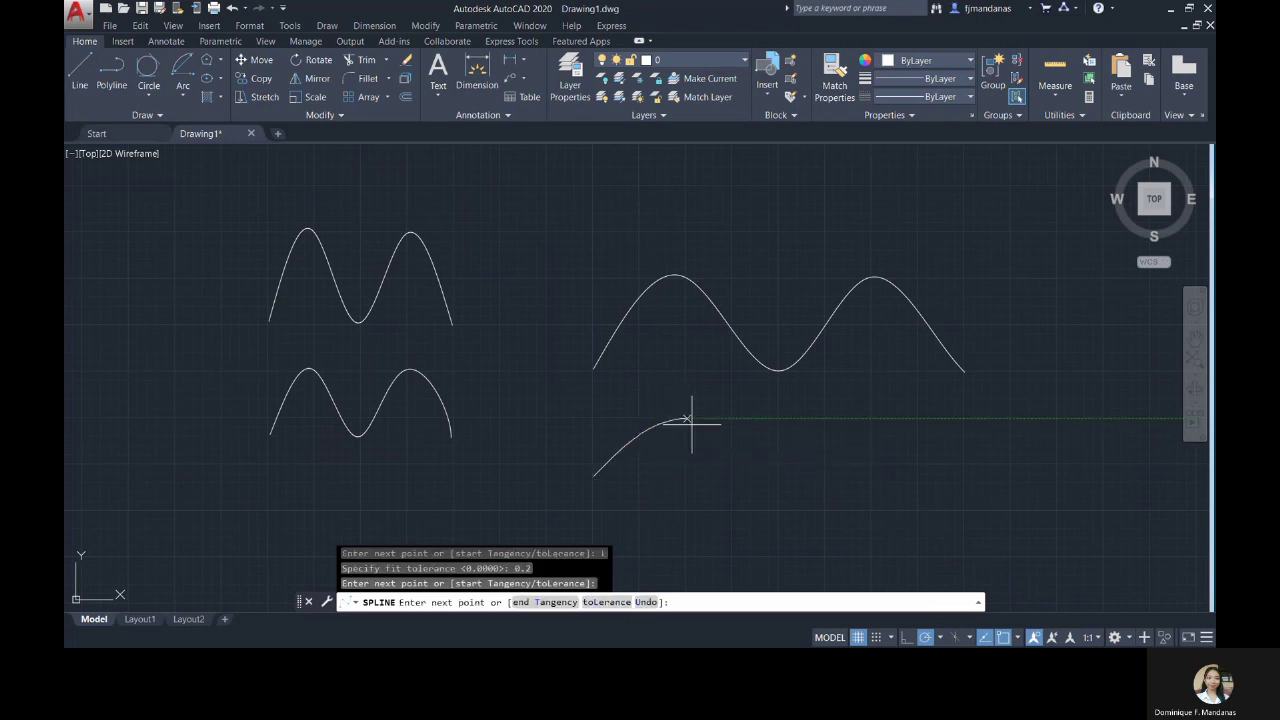
{"action": "left_click", "coordinate": [785, 487]}
{"action": "left_click", "coordinate": [905, 418]}
{"action": "left_click", "coordinate": [1006, 490]}
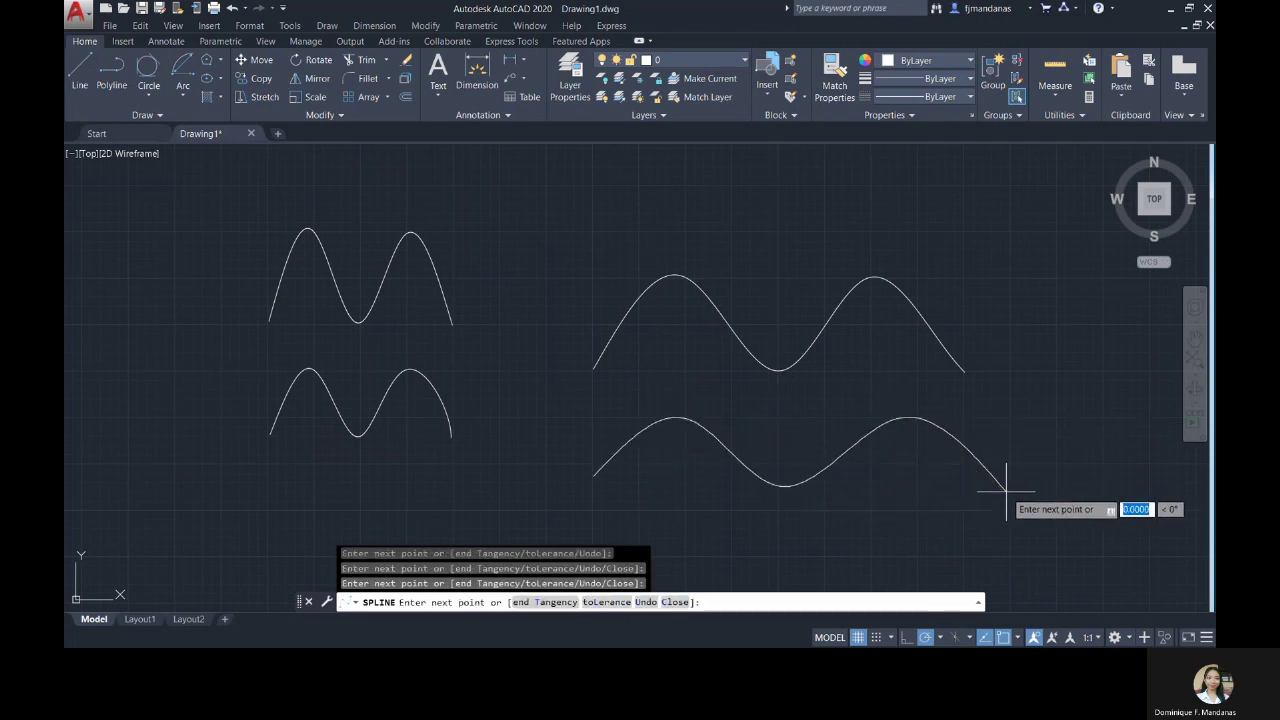
{"action": "type", "text": "c"}
{"action": "key", "text": "Return"}
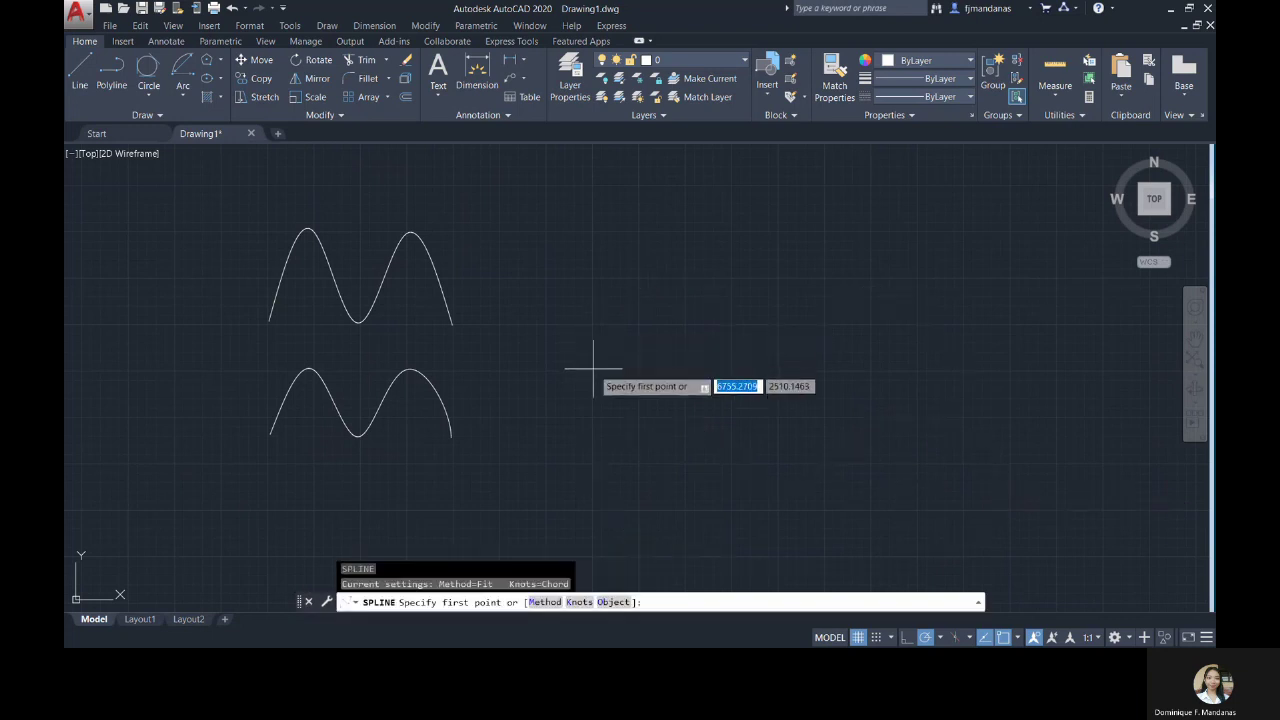
- Draw a wide five-point fit spline right of the two small splines, with fit tolerance 0.5 and a picked end tangent
{"action": "left_click", "coordinate": [594, 366]}
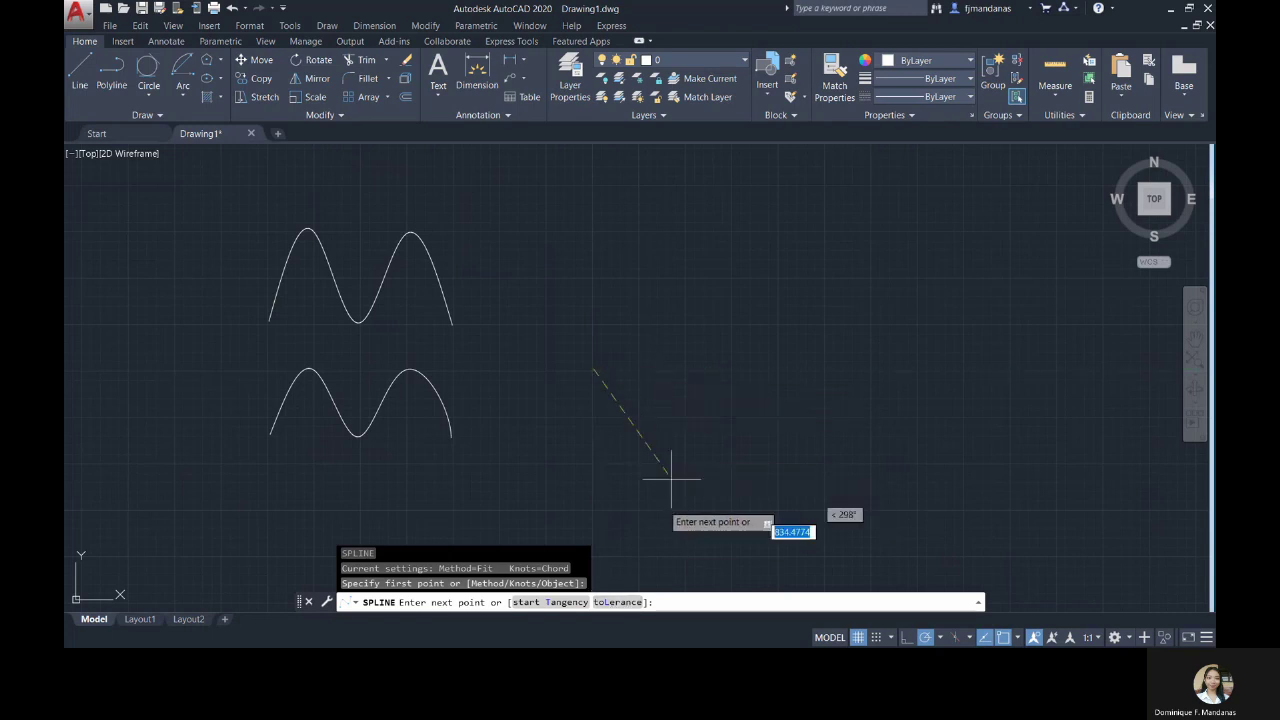
{"action": "type", "text": "L"}
{"action": "key", "text": "Return"}
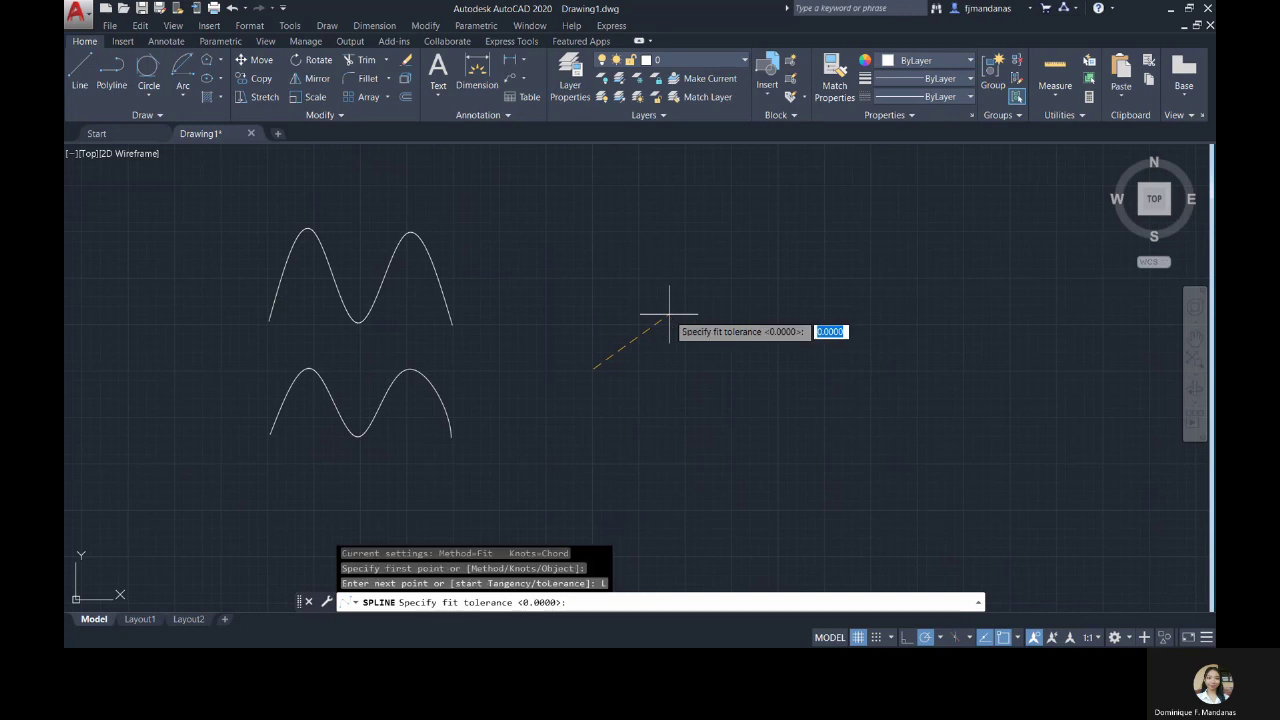
{"action": "type", "text": "0.5"}
{"action": "key", "text": "Return"}
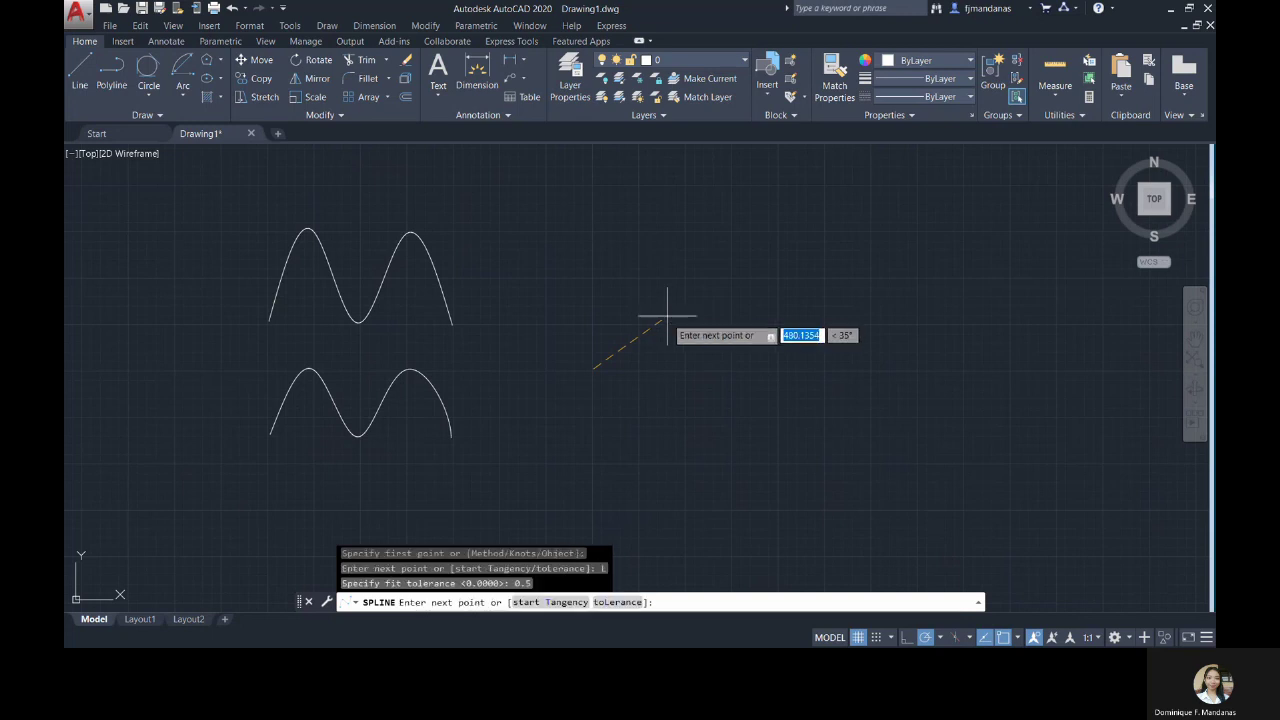
{"action": "left_click", "coordinate": [683, 277]}
{"action": "left_click", "coordinate": [780, 370]}
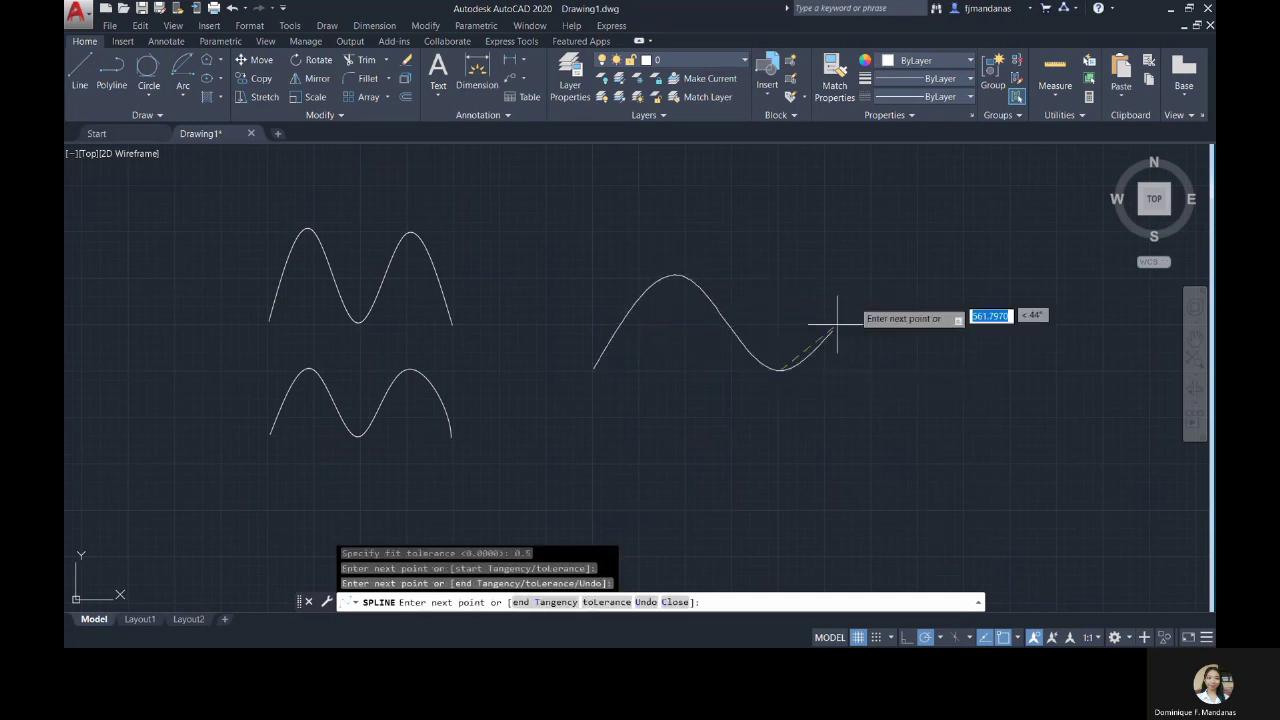
{"action": "left_click", "coordinate": [880, 275]}
{"action": "left_click", "coordinate": [965, 370]}
{"action": "type", "text": "T"}
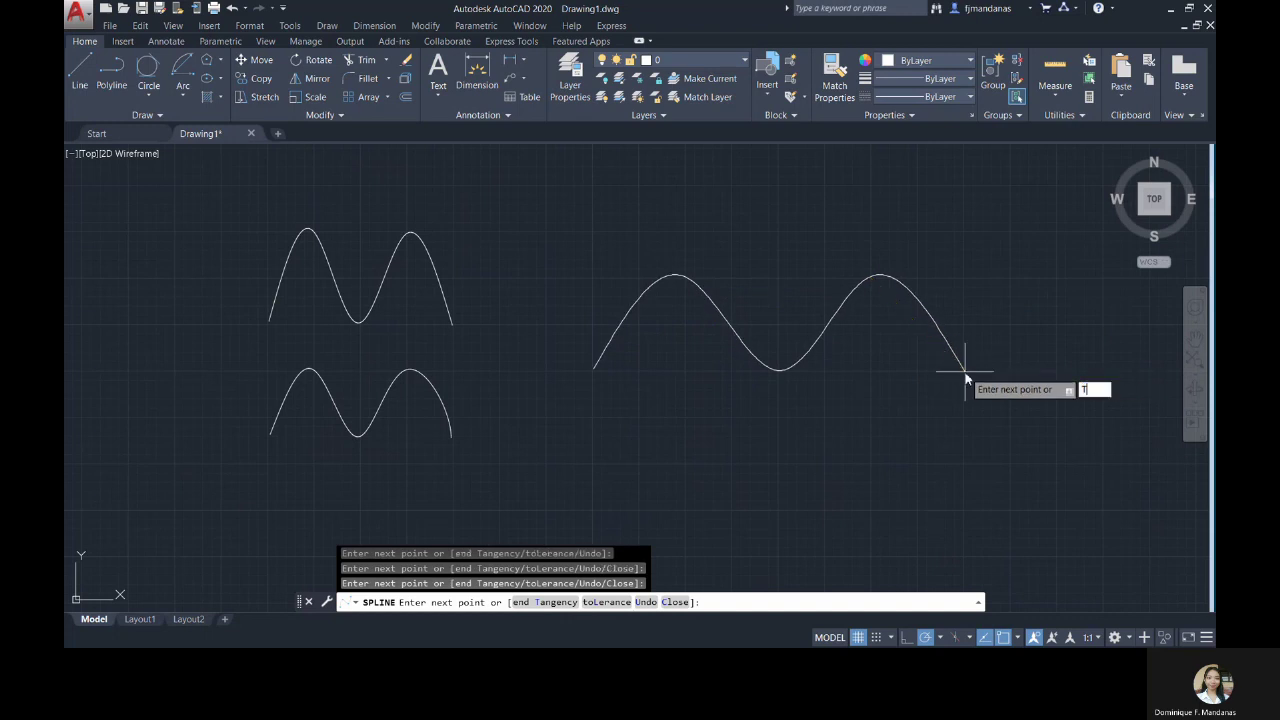
{"action": "key", "text": "Return"}
{"action": "left_click", "coordinate": [990, 435]}
- Draw a wide five-point fit spline with fit tolerance 0.2 below the large spline and finish it with the Close option
{"action": "left_click", "coordinate": [454, 603]}
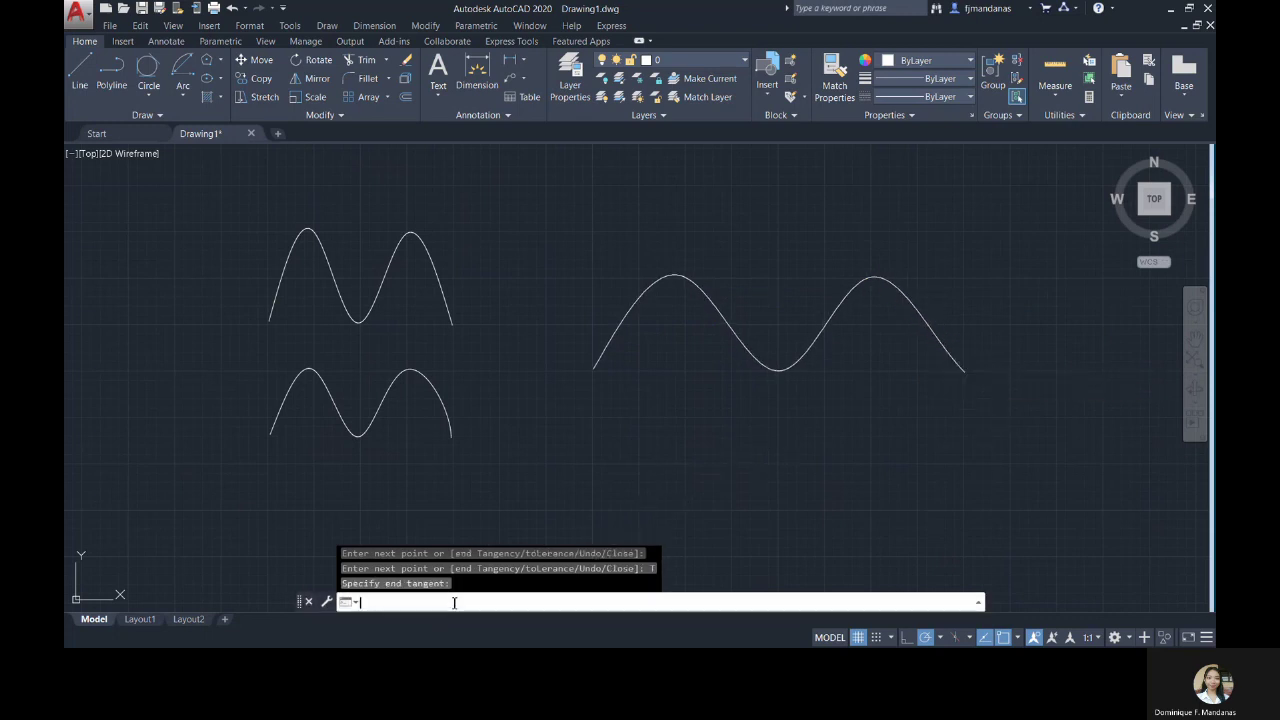
{"action": "type", "text": "SPL"}
{"action": "key", "text": "Return"}
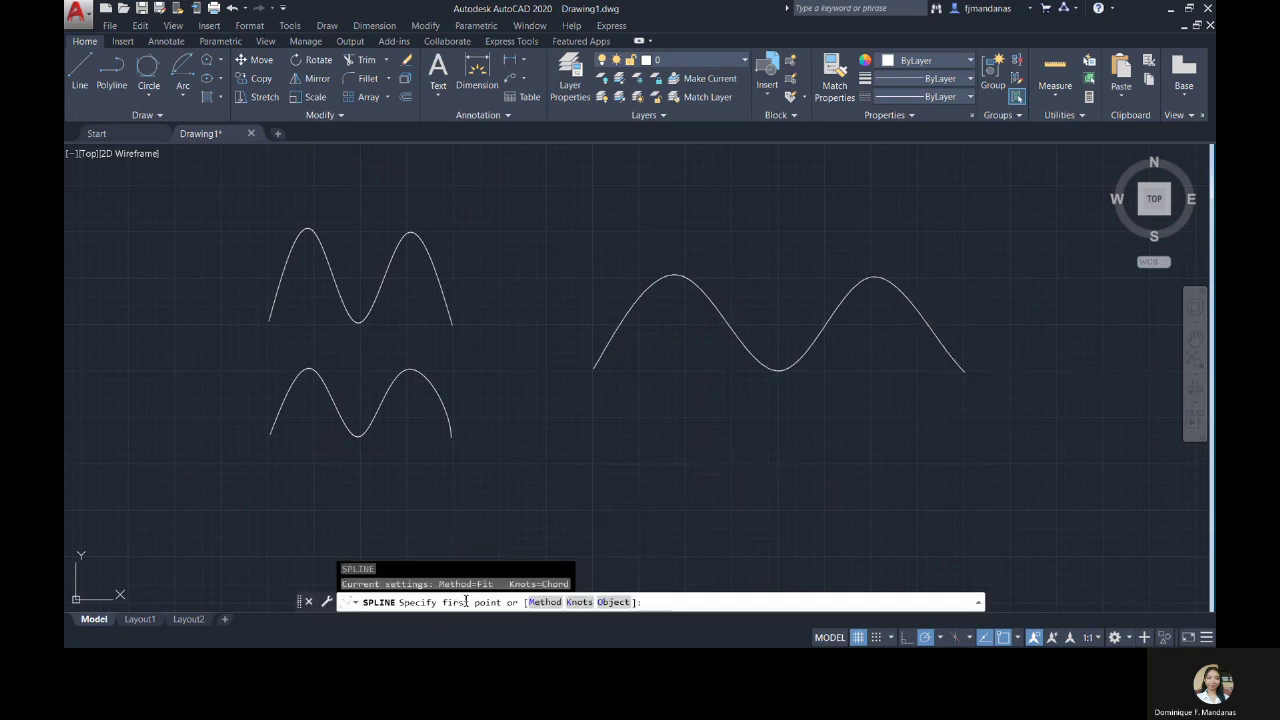
{"action": "left_click", "coordinate": [590, 467]}
{"action": "type", "text": "L"}
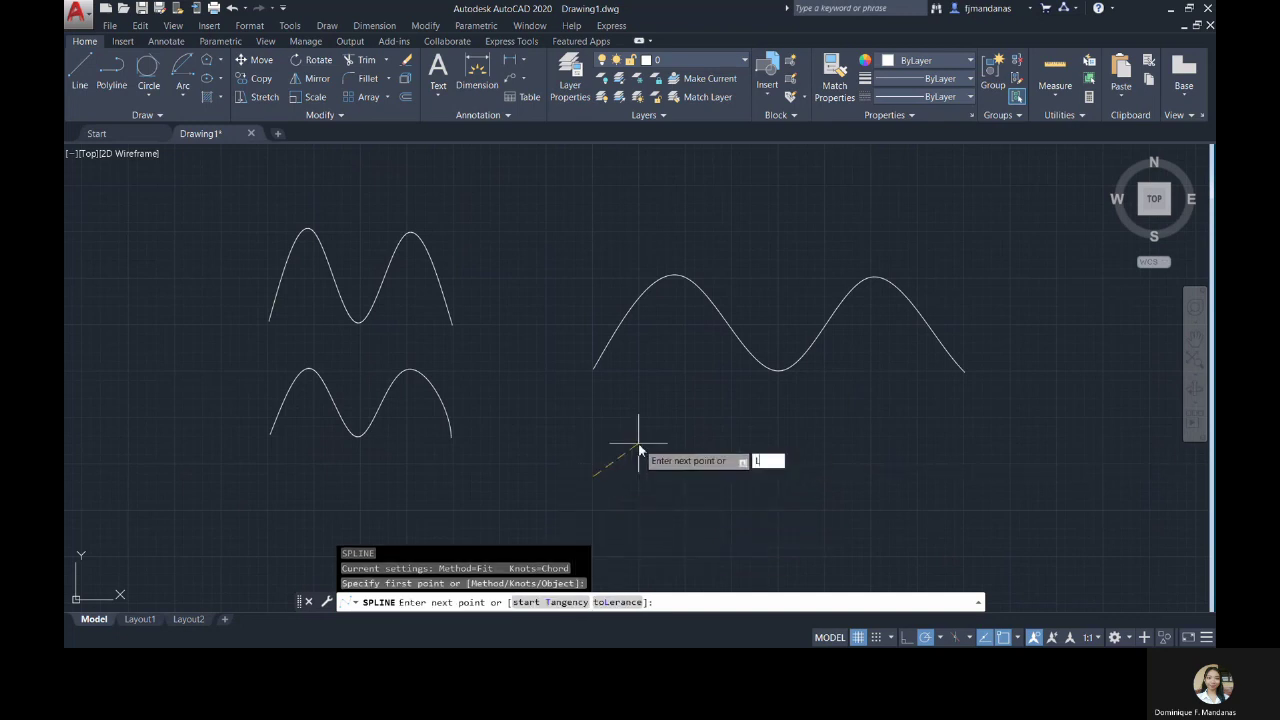
{"action": "key", "text": "Return"}
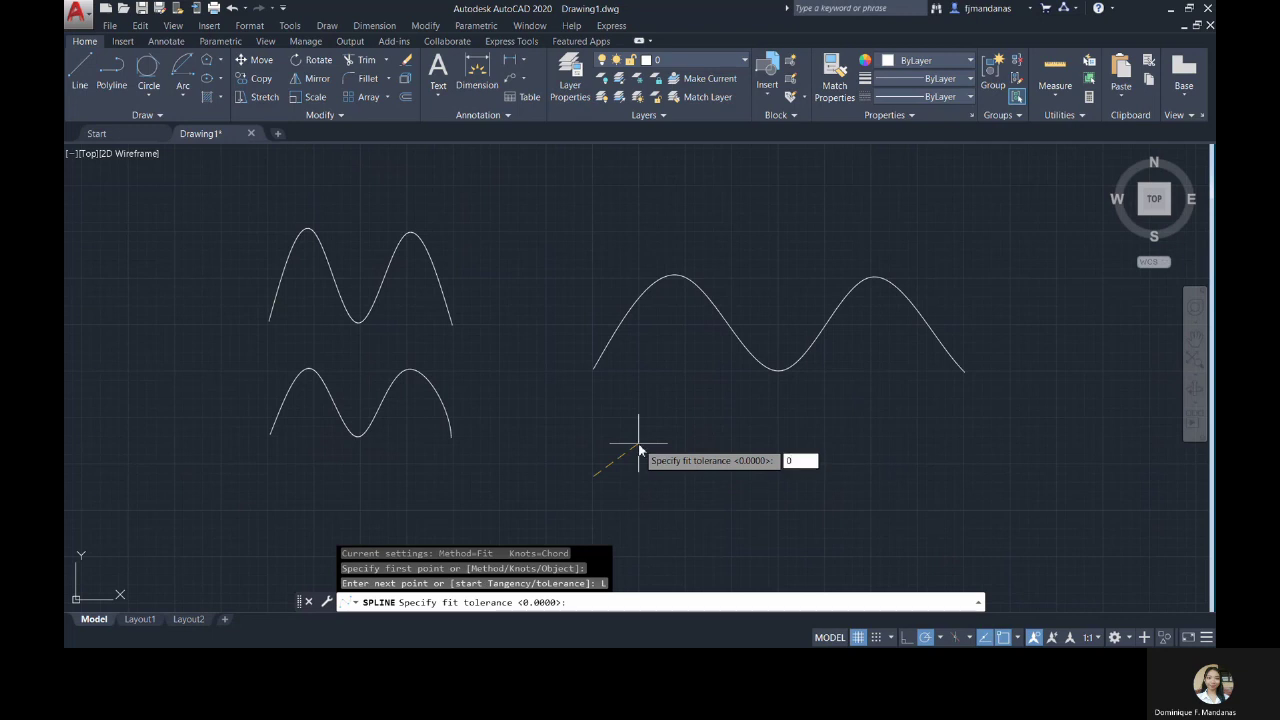
{"action": "key", "text": "Return"}
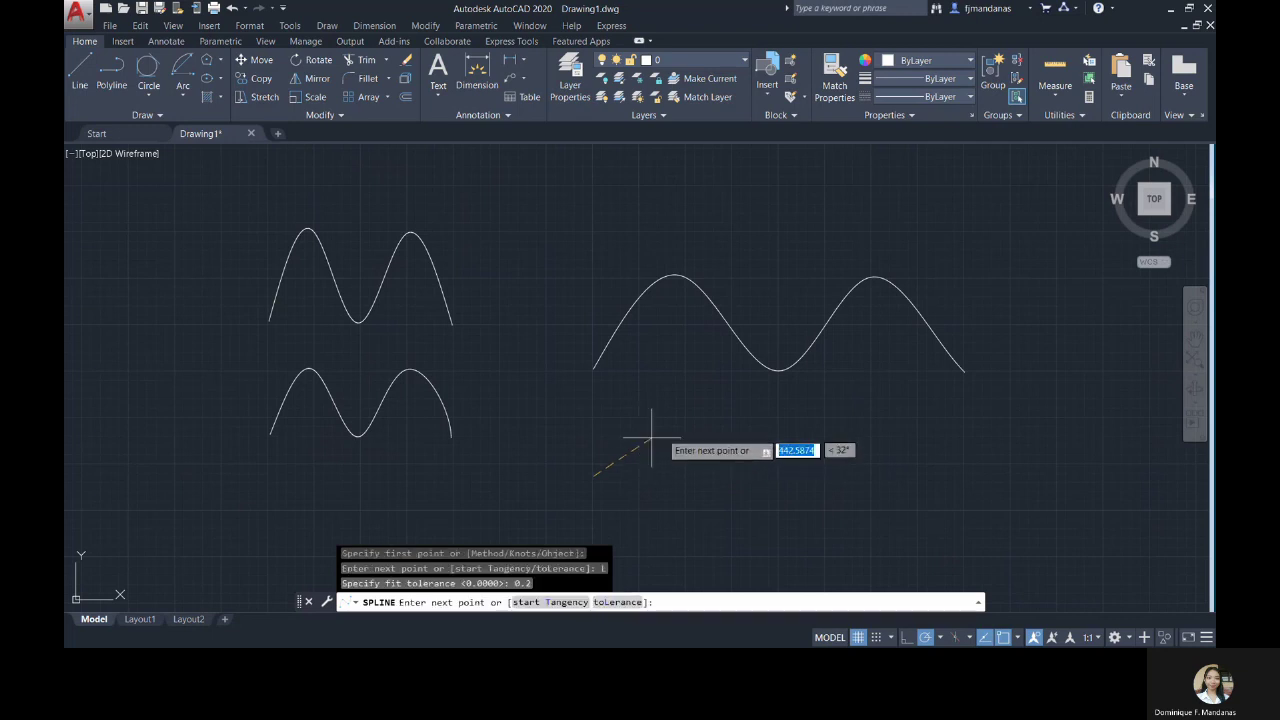
{"action": "left_click", "coordinate": [683, 419]}
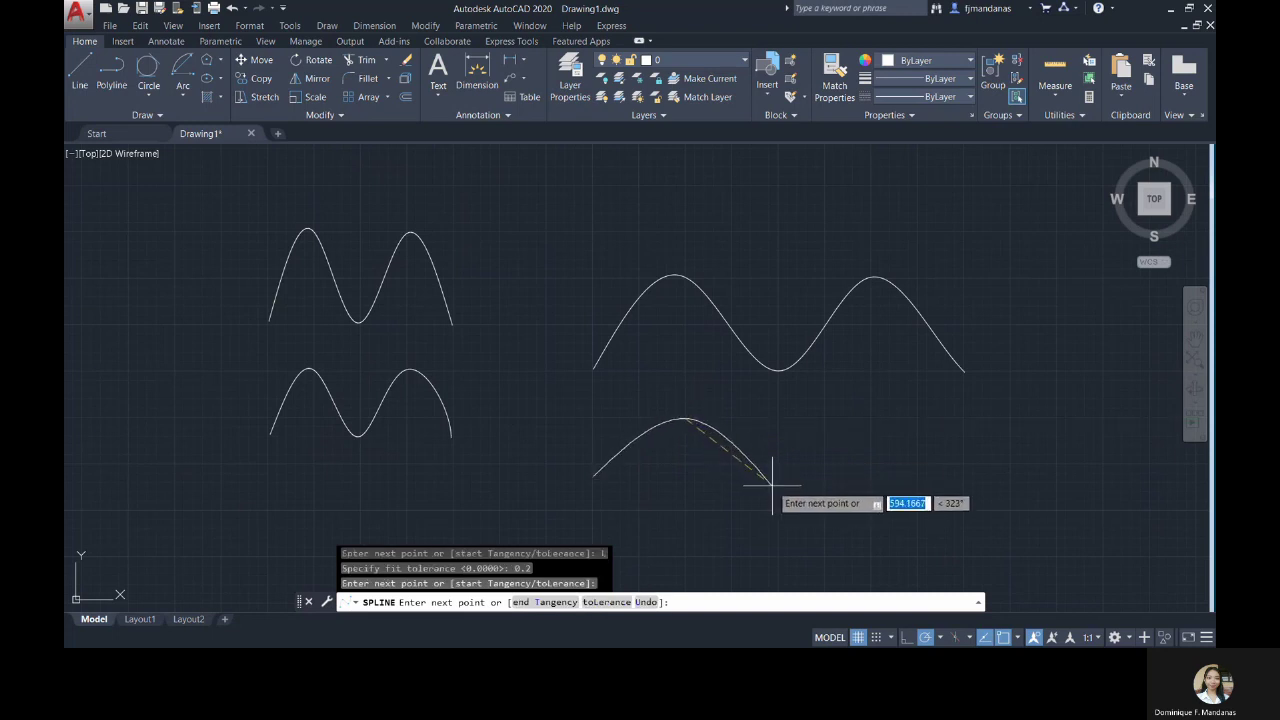
{"action": "left_click", "coordinate": [784, 487]}
{"action": "left_click", "coordinate": [903, 419]}
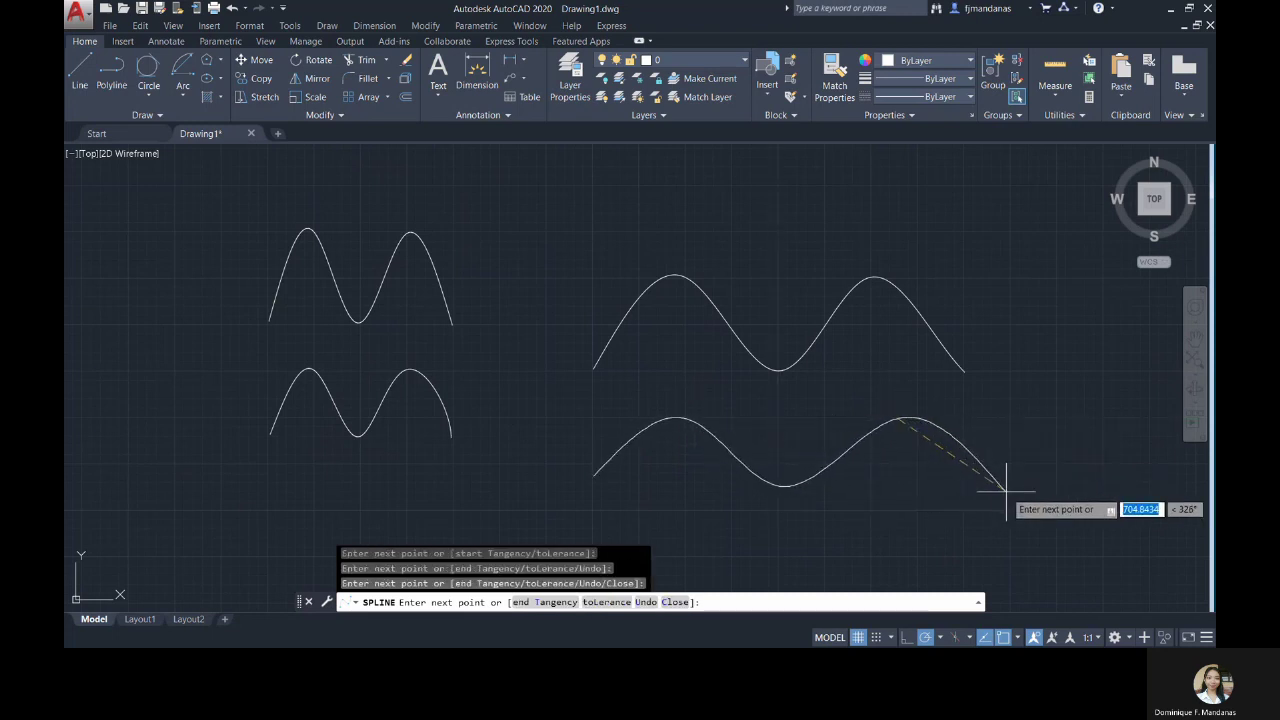
{"action": "left_click", "coordinate": [1006, 491]}
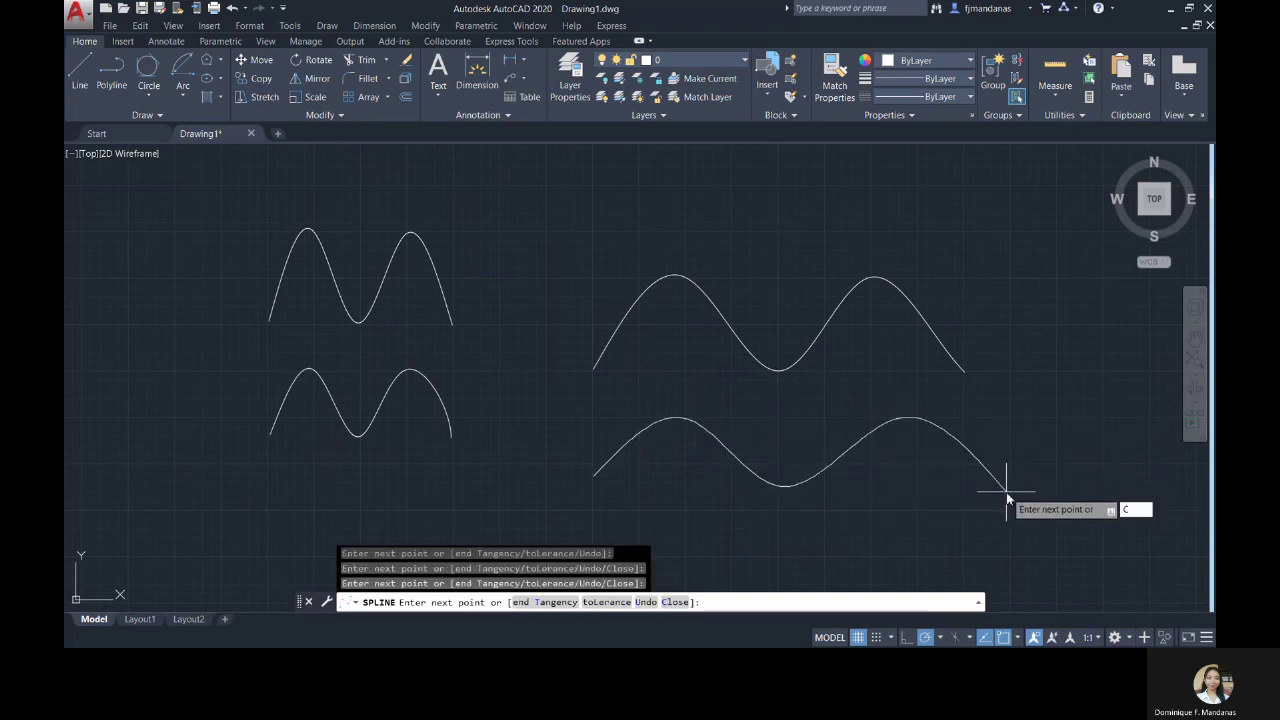
{"action": "type", "text": "C"}
{"action": "key", "text": "Return"}
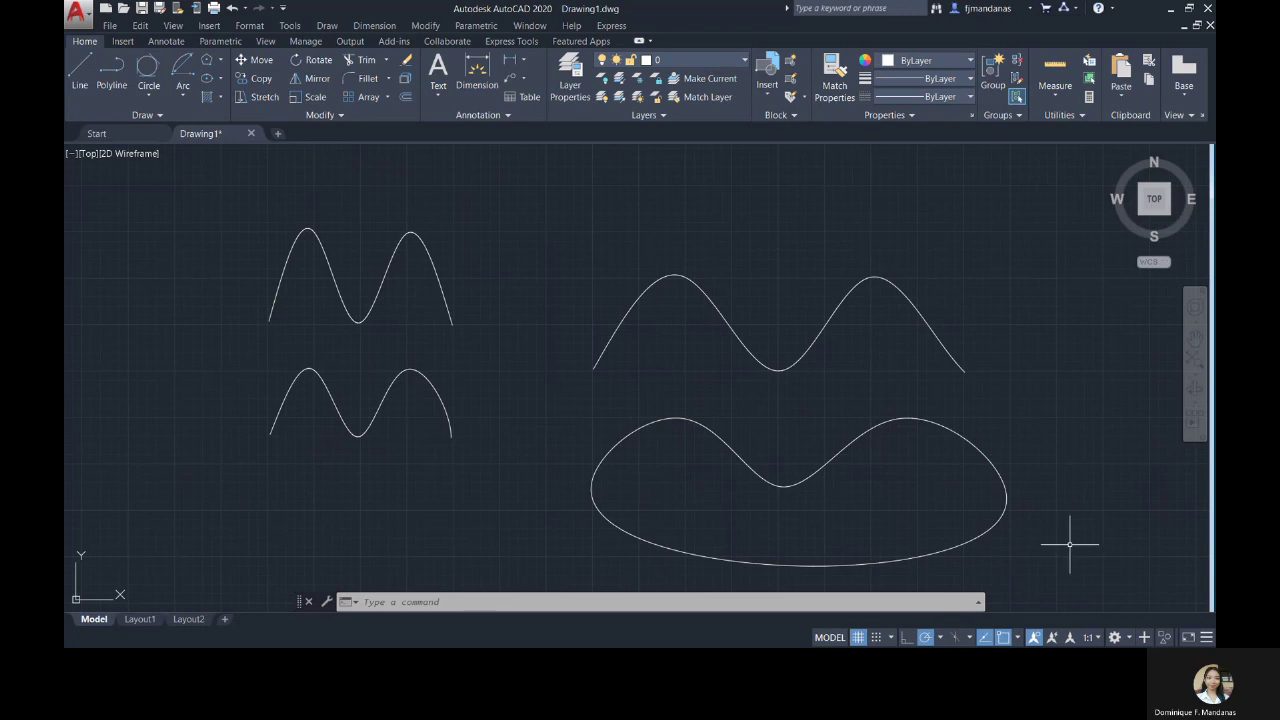
- Erase all the splines and draw a tall ellipse by its center in the upper-left area, with a horizontal half-axis of about 436
{"action": "left_click_drag", "start_coordinate": [1083, 543], "coordinate": [255, 215]}
{"action": "key", "text": "Delete"}
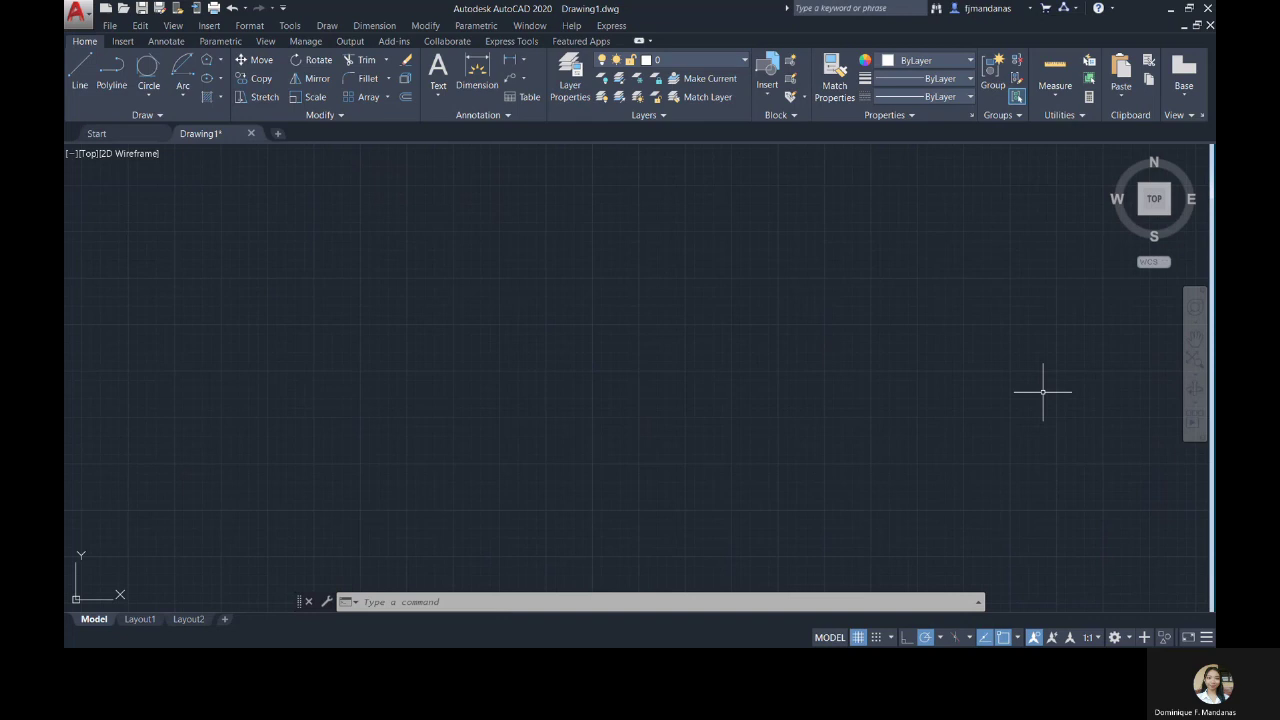
{"action": "left_click", "coordinate": [209, 80]}
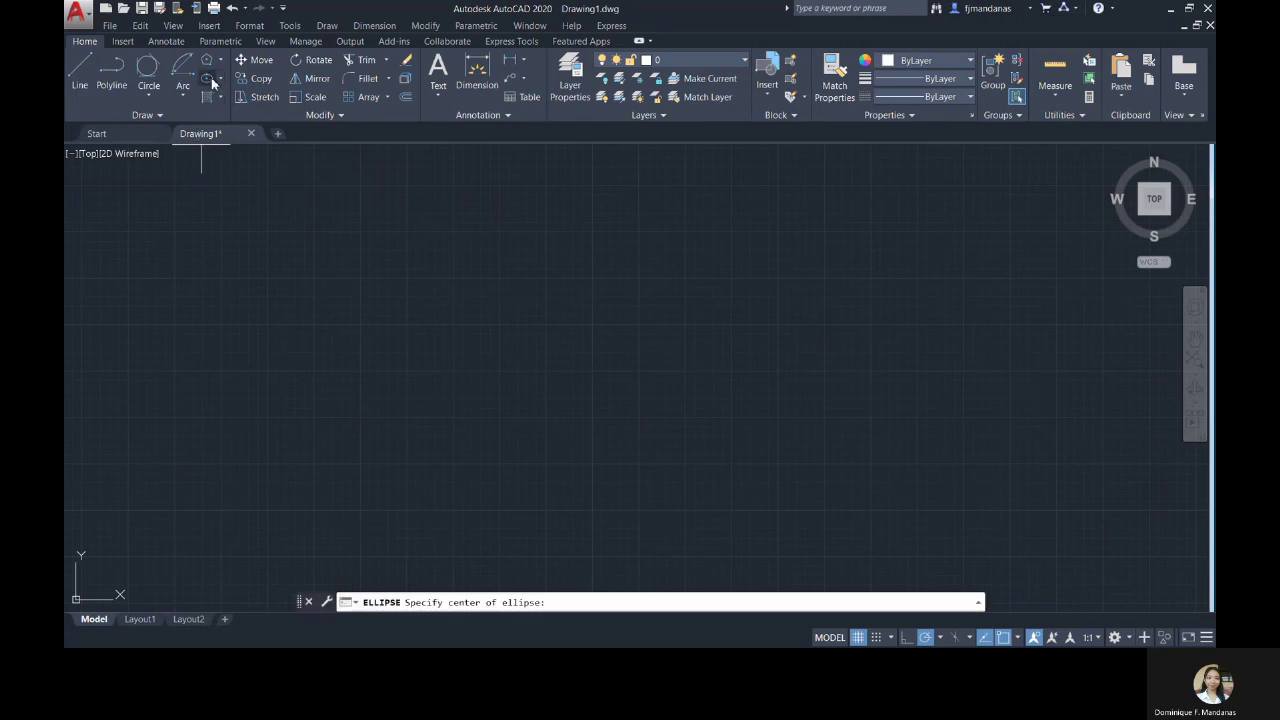
{"action": "left_click", "coordinate": [222, 280]}
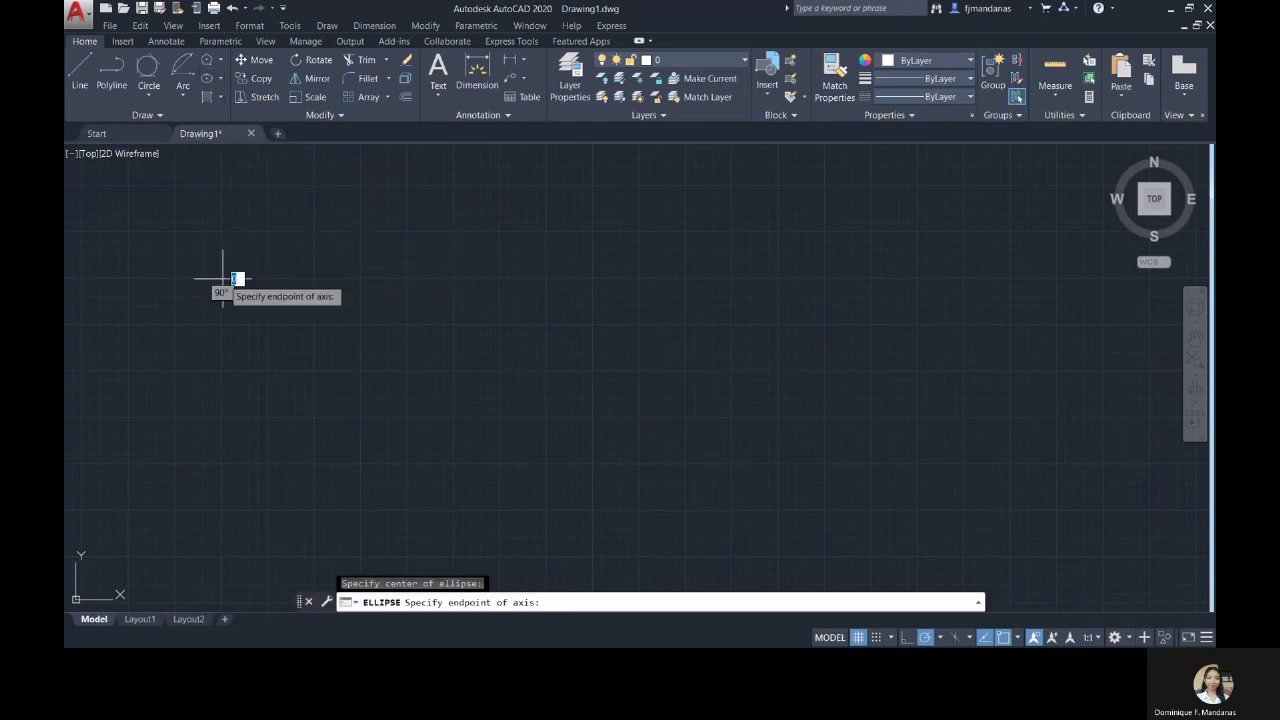
{"action": "left_click", "coordinate": [302, 280]}
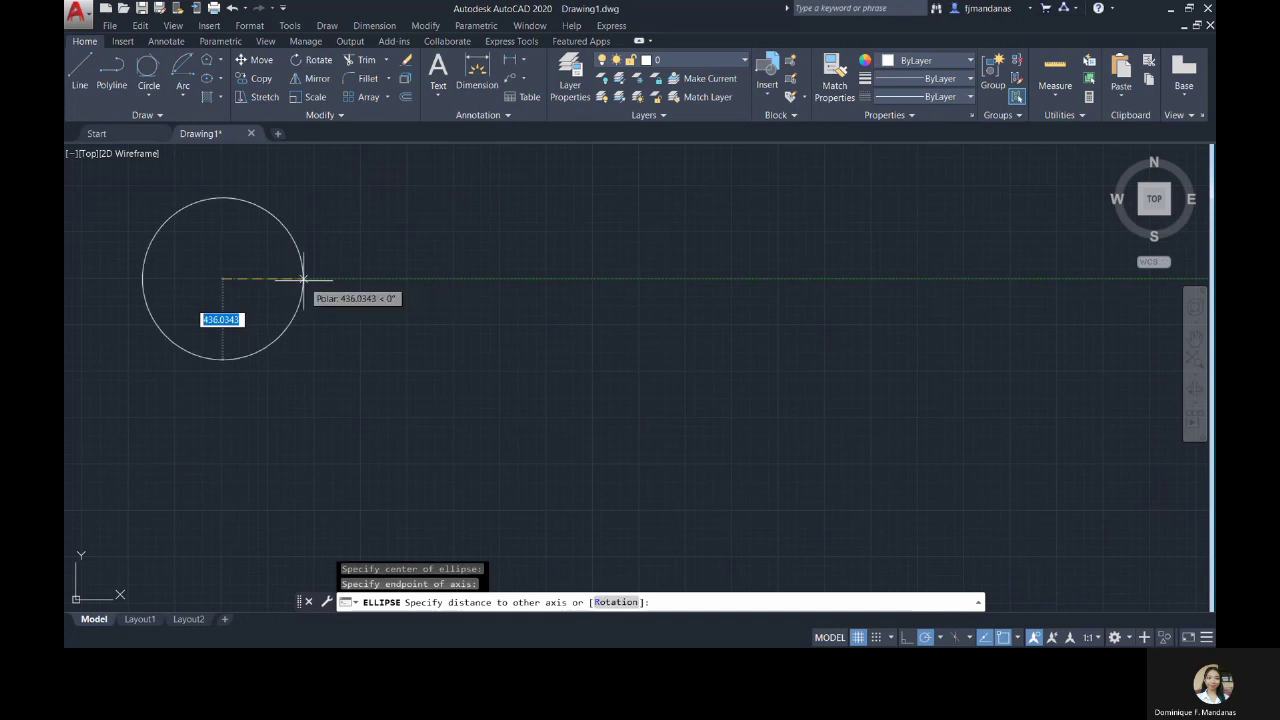
{"action": "left_click", "coordinate": [246, 415]}
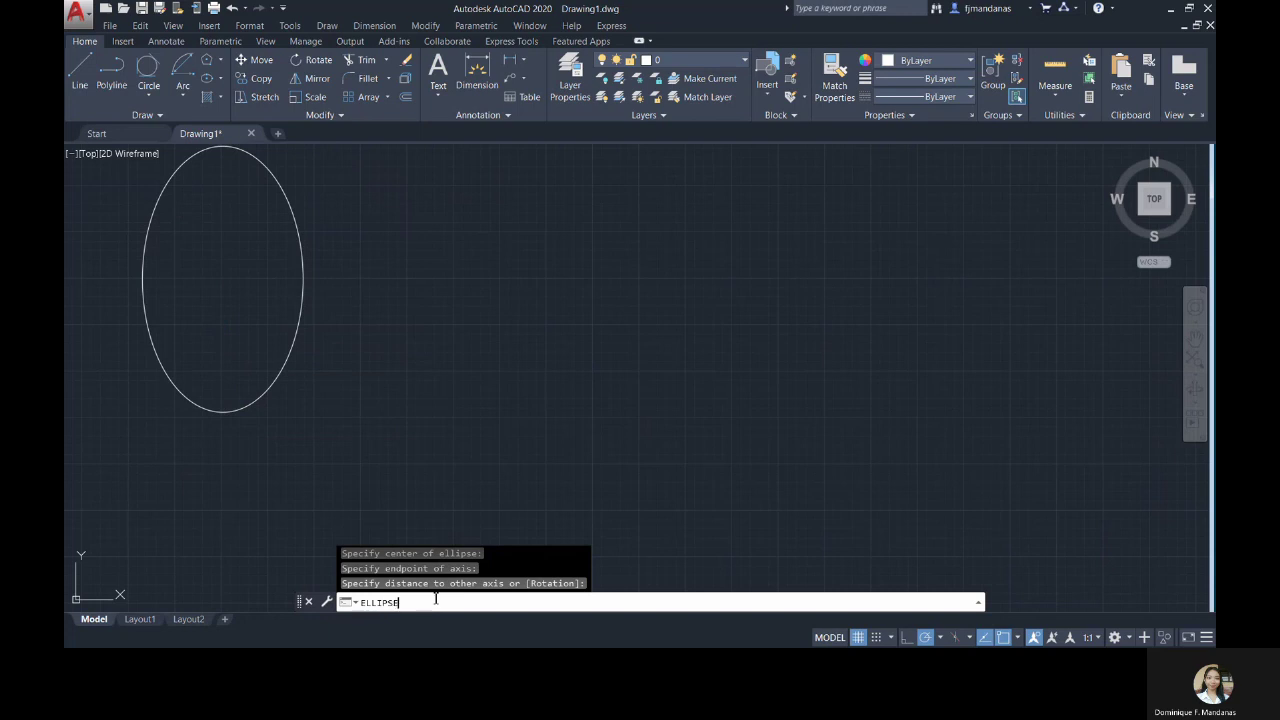
- Draw a narrow, tall ellipse to the right of the first one, using two horizontal axis endpoints and a picked distance to the other axis
{"action": "type", "text": "ELLIPSE"}
{"action": "key", "text": "Return"}
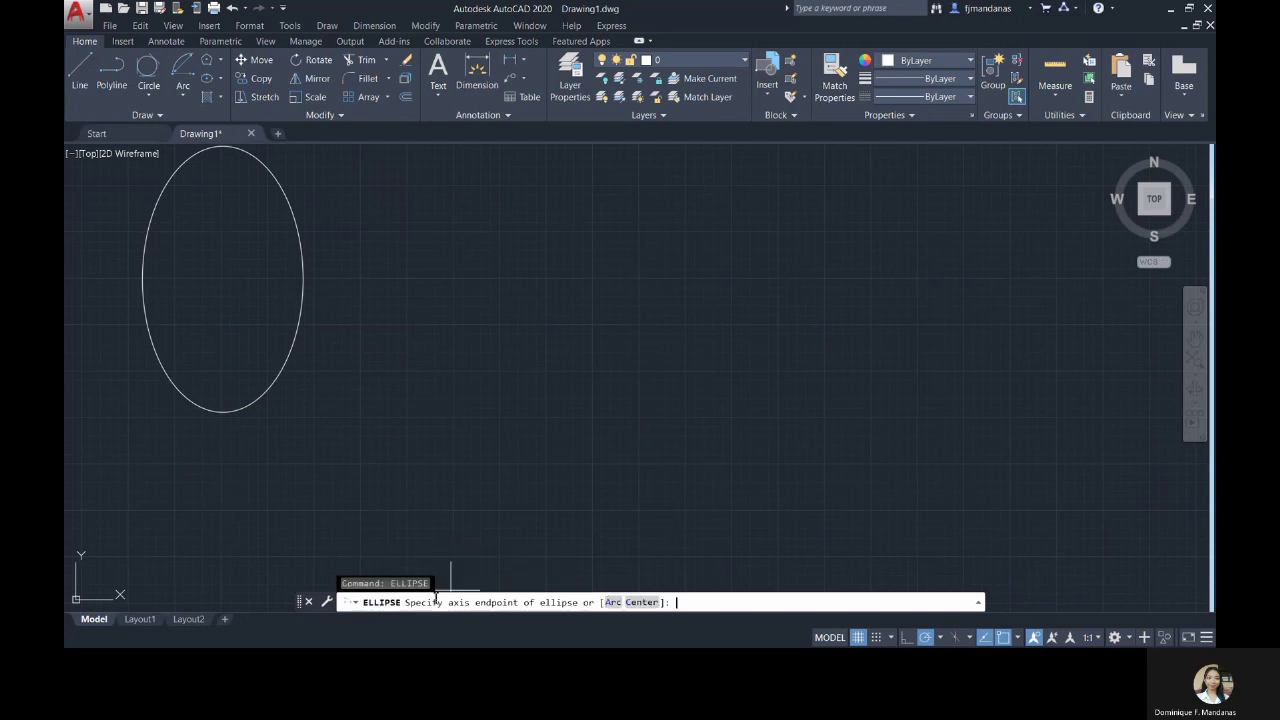
{"action": "left_click", "coordinate": [455, 277]}
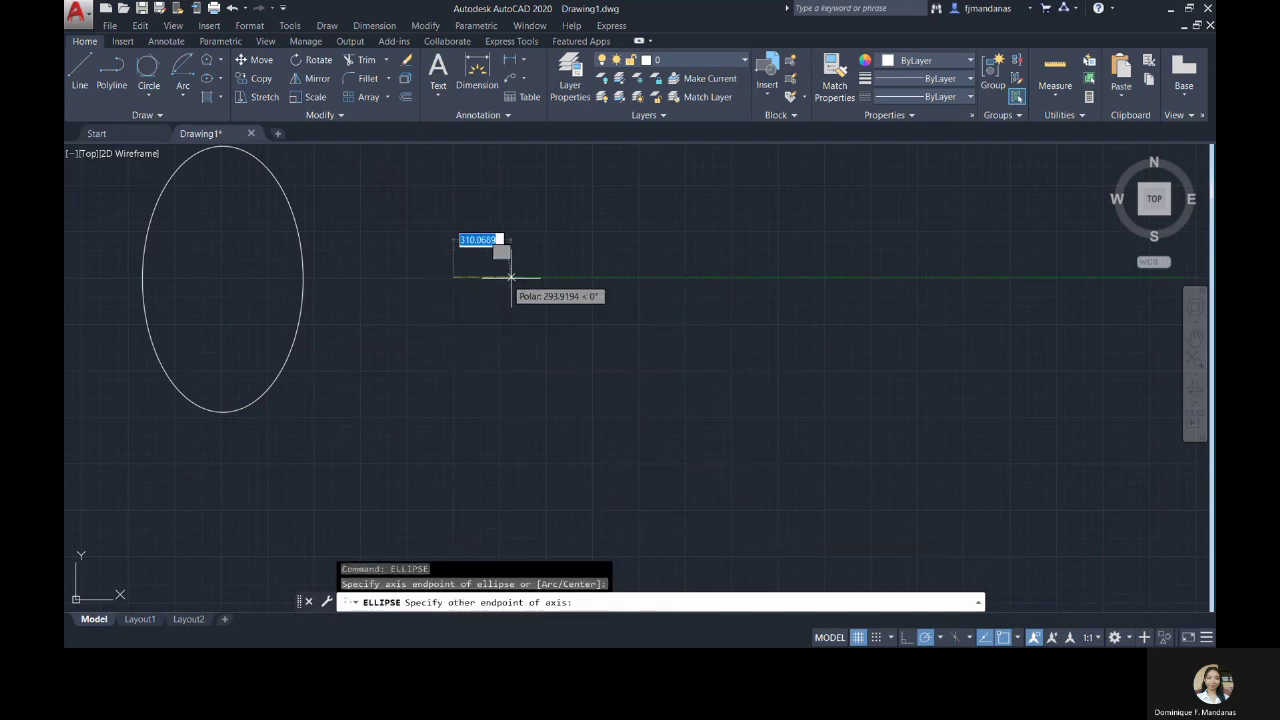
{"action": "left_click", "coordinate": [510, 277]}
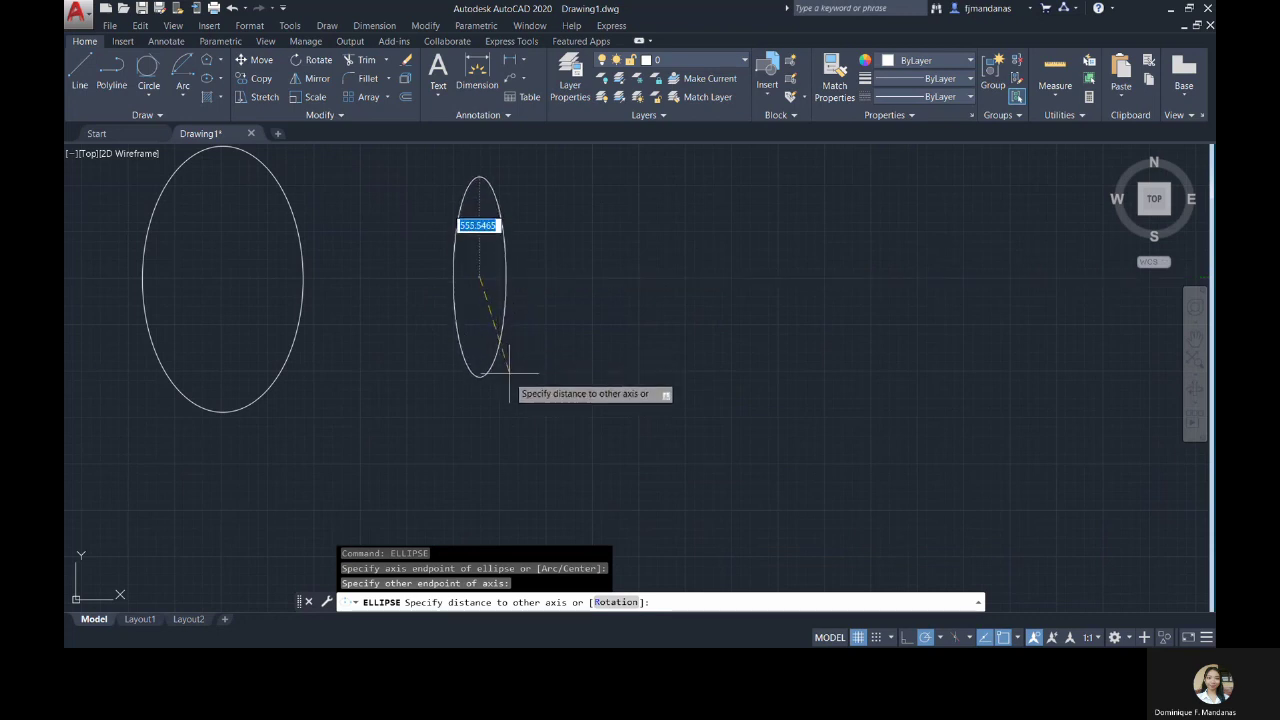
{"action": "left_click", "coordinate": [508, 375]}
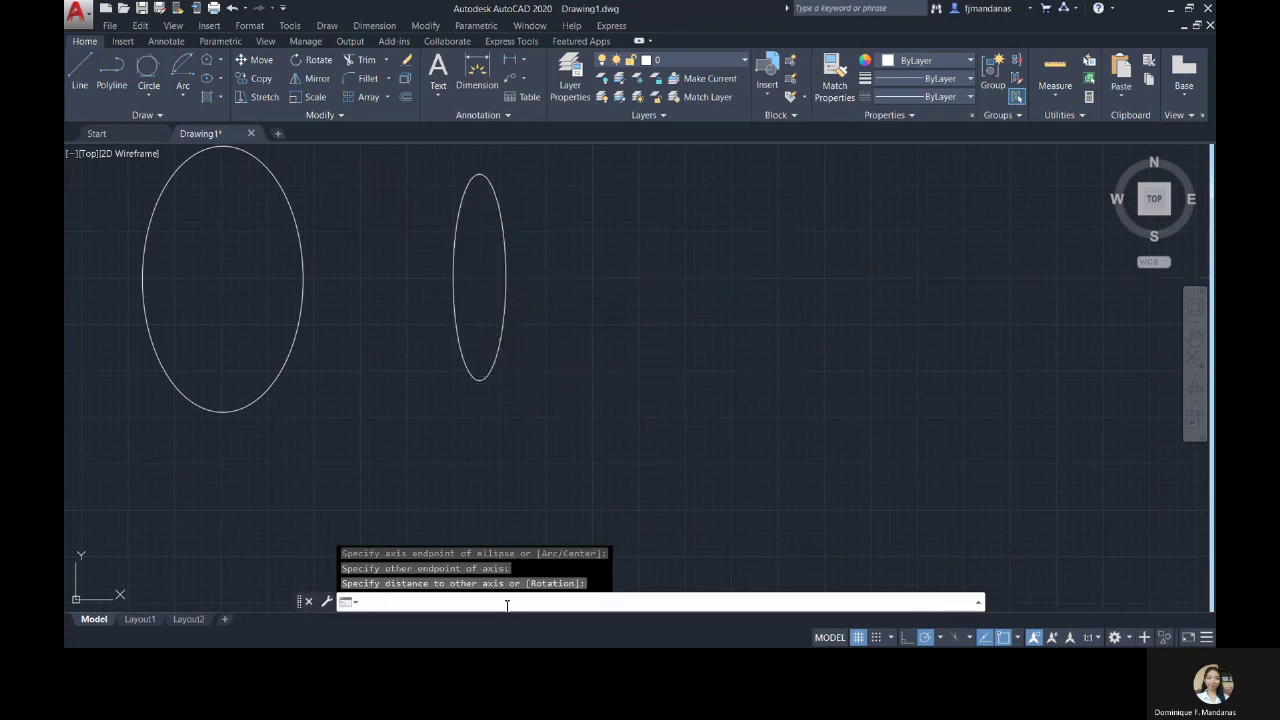
- Draw a flat, wide ellipse right of the narrow one from two axis endpoints, with a horizontal half-axis of about 457
{"action": "type", "text": "EL"}
{"action": "key", "text": "Return"}
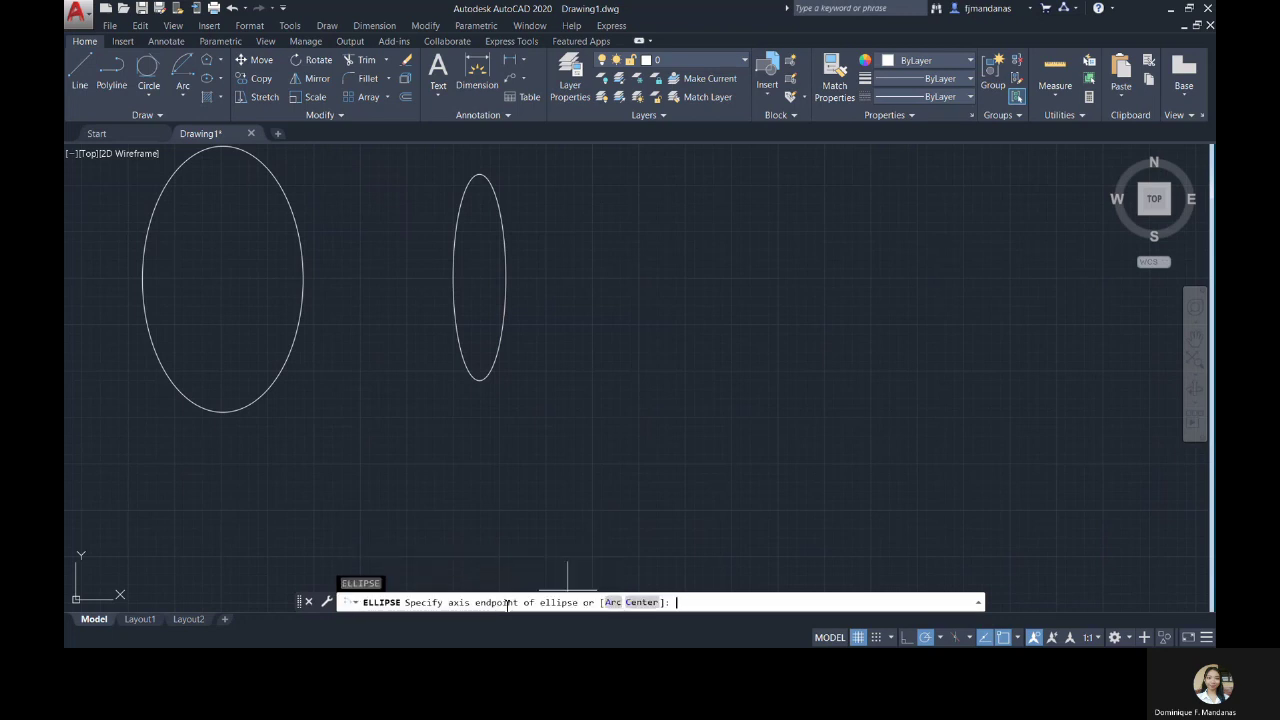
{"action": "left_click", "coordinate": [590, 274]}
{"action": "left_click", "coordinate": [760, 274]}
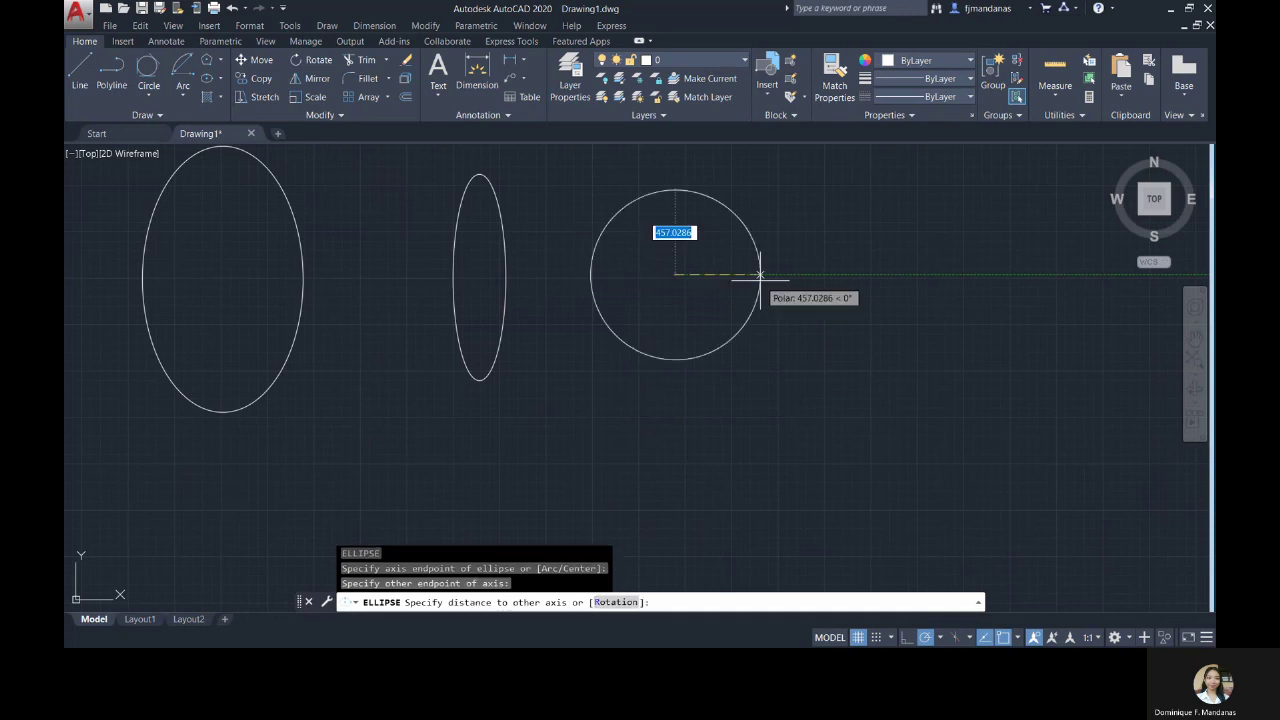
{"action": "left_click", "coordinate": [678, 290]}
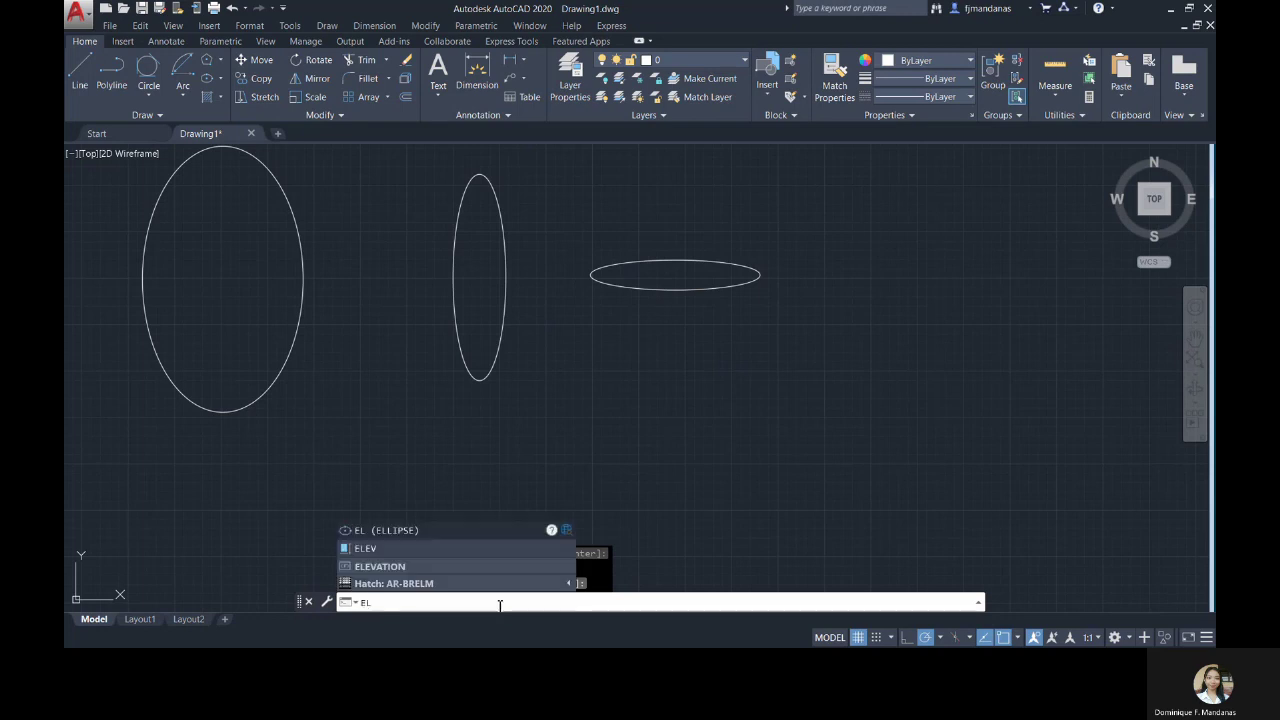
- Draw an ellipse below the flat one with a horizontal axis 1000 long and a distance of 250 to the other axis
{"action": "key", "text": "Return"}
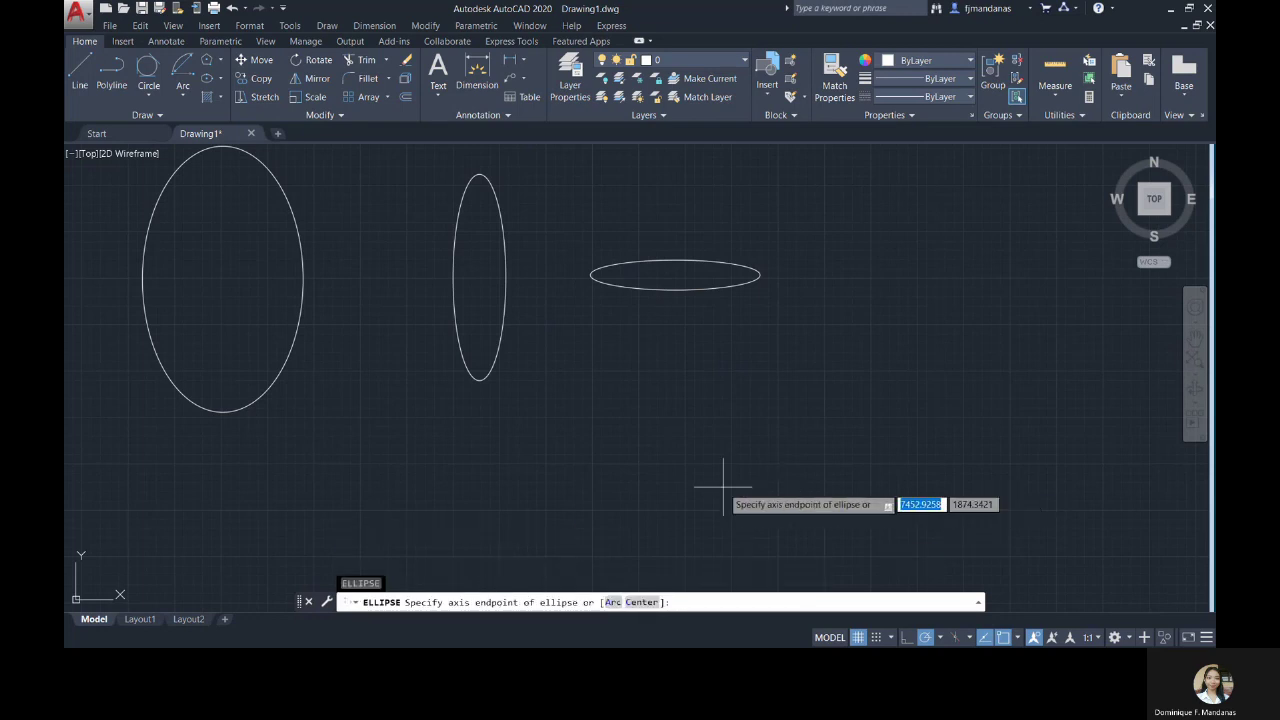
{"action": "left_click", "coordinate": [686, 446]}
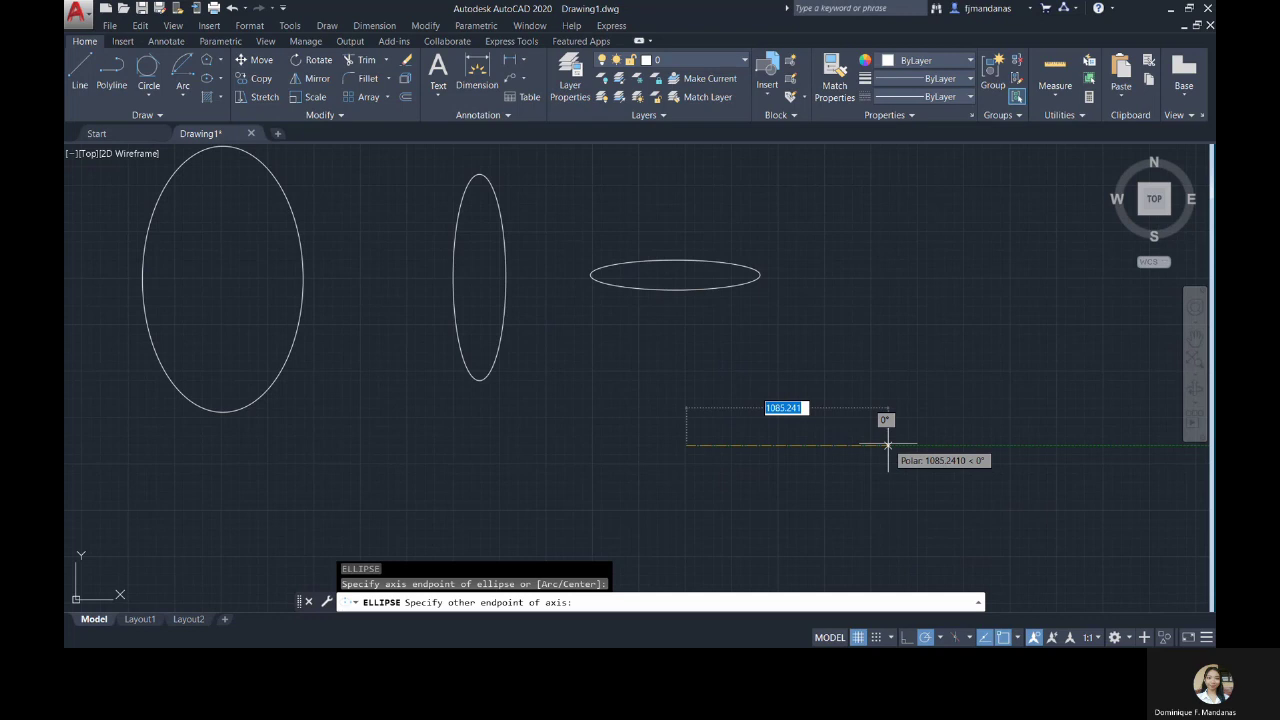
{"action": "type", "text": "100"}
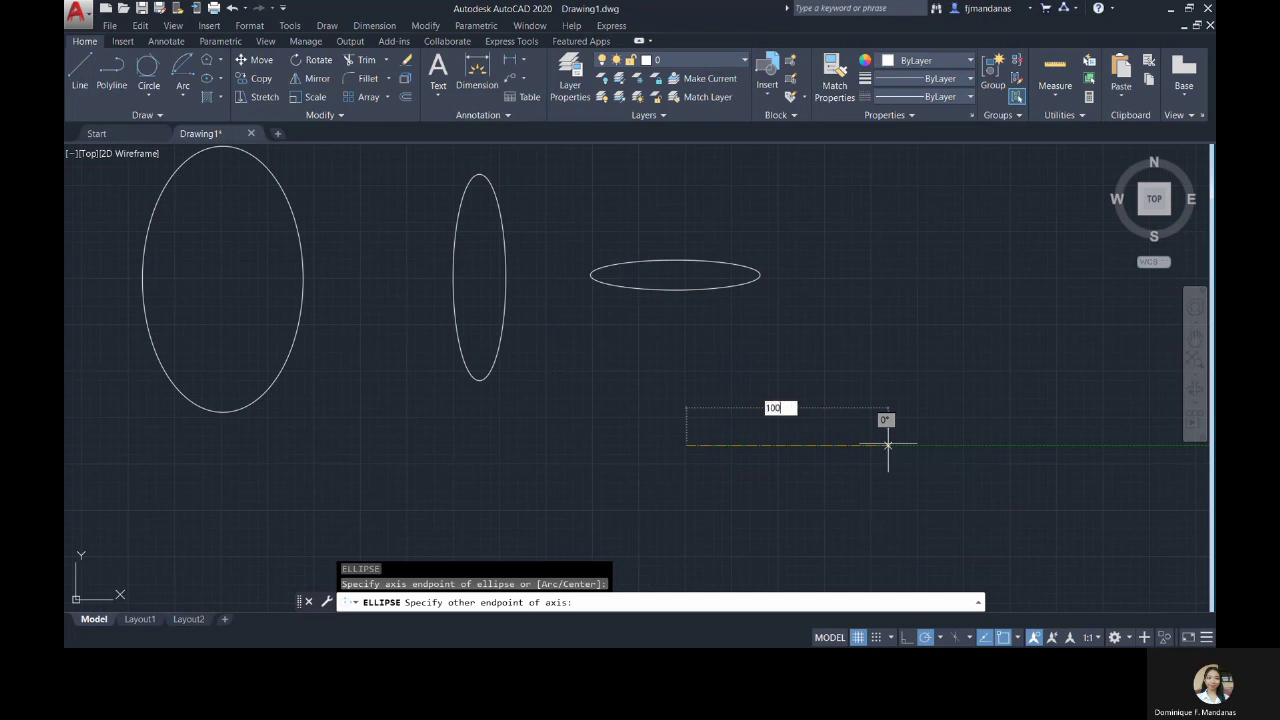
{"action": "type", "text": "0"}
{"action": "key", "text": "Return"}
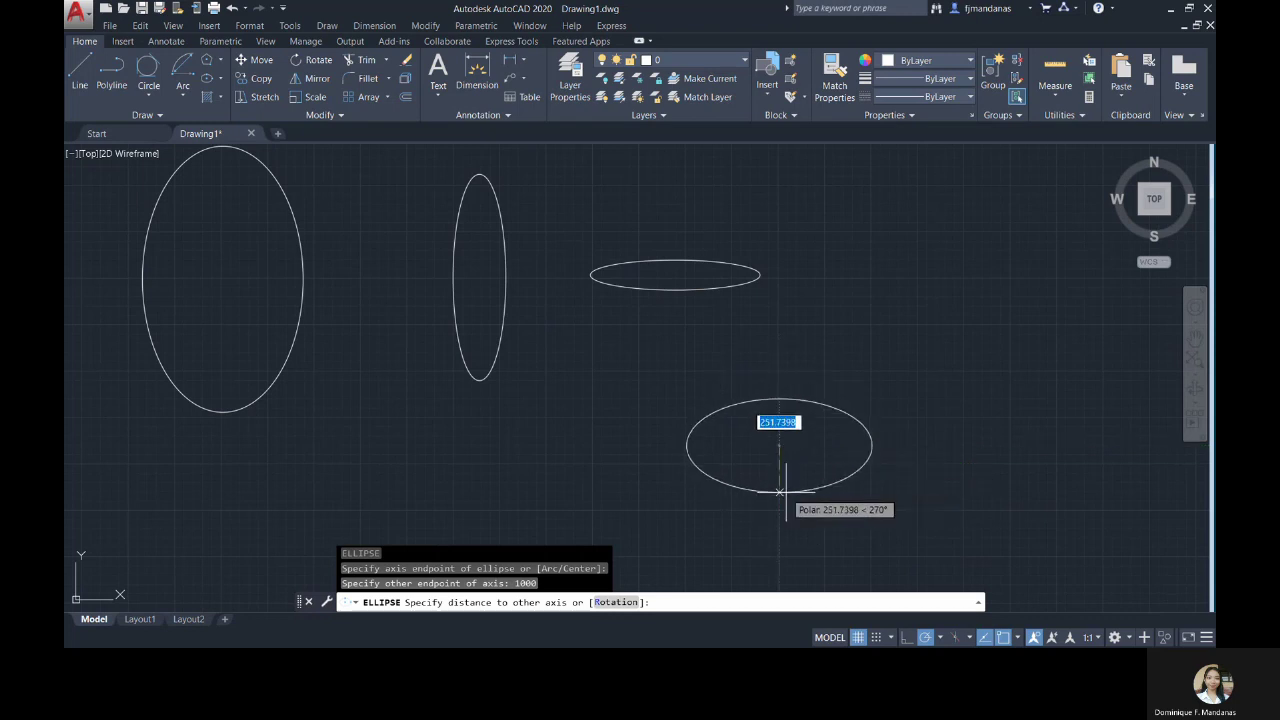
{"action": "type", "text": "250"}
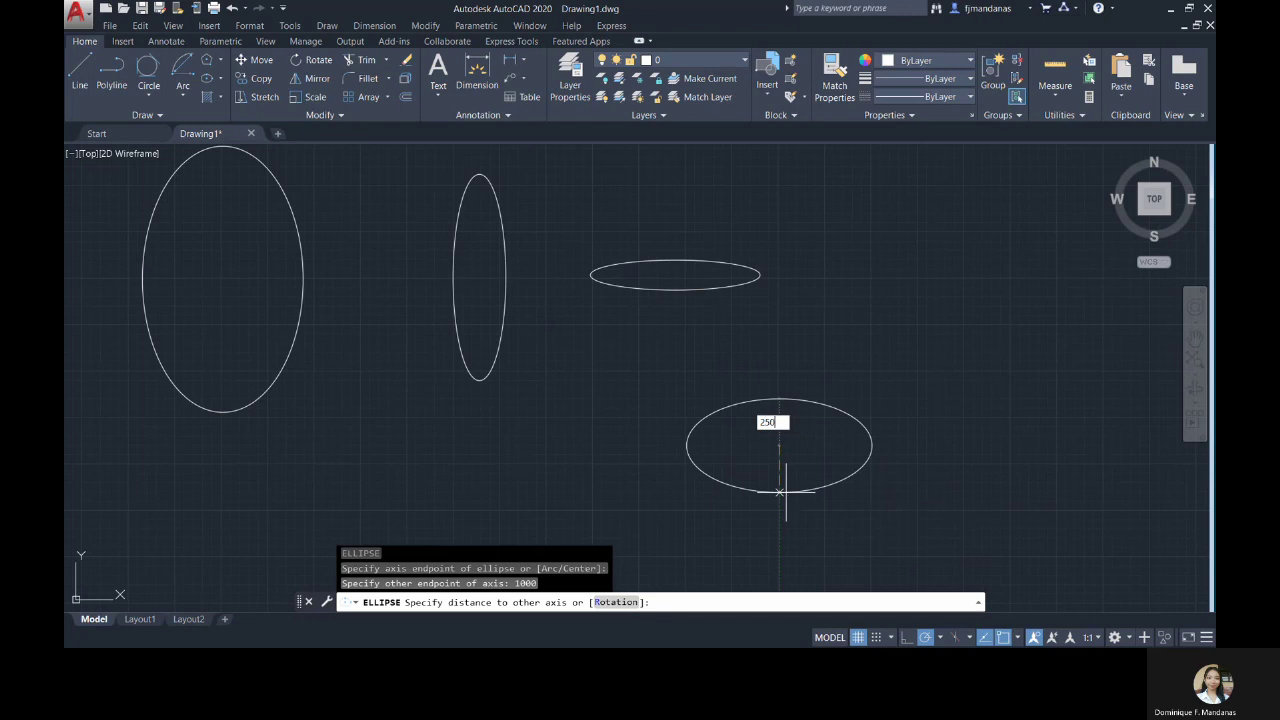
{"action": "key", "text": "Return"}
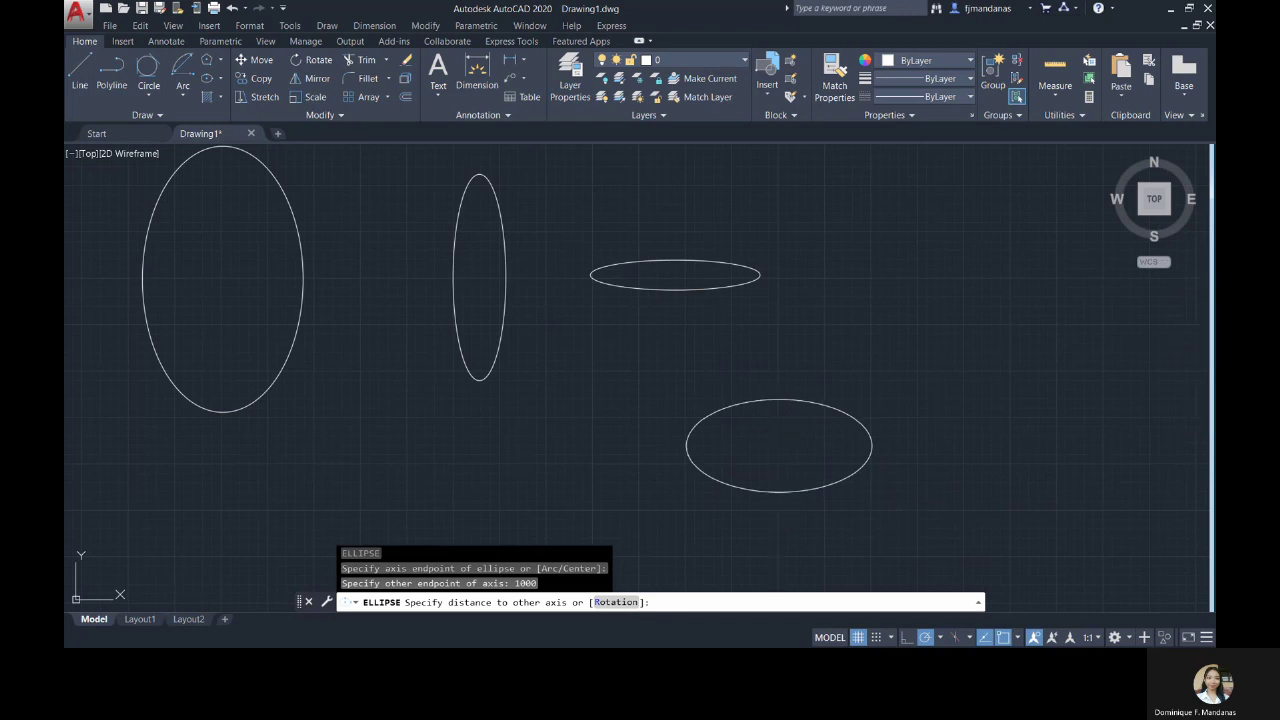